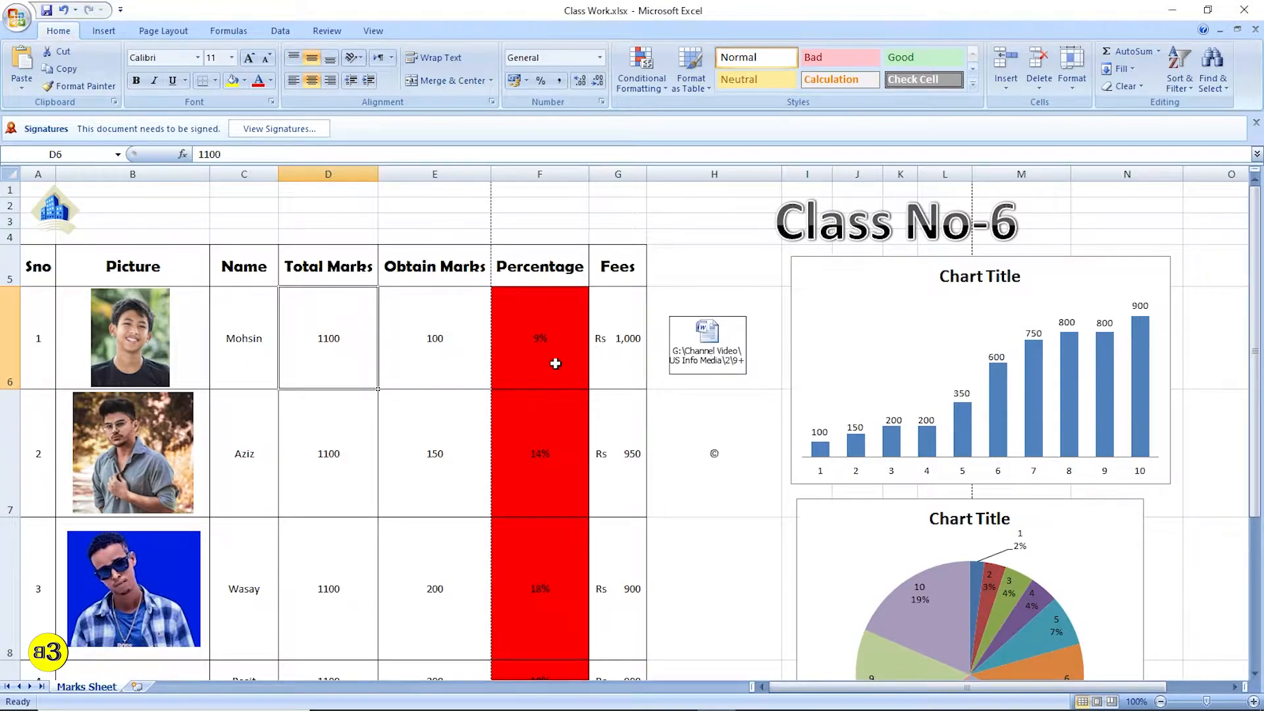
pyautogui.scroll(-2, 559, 378)
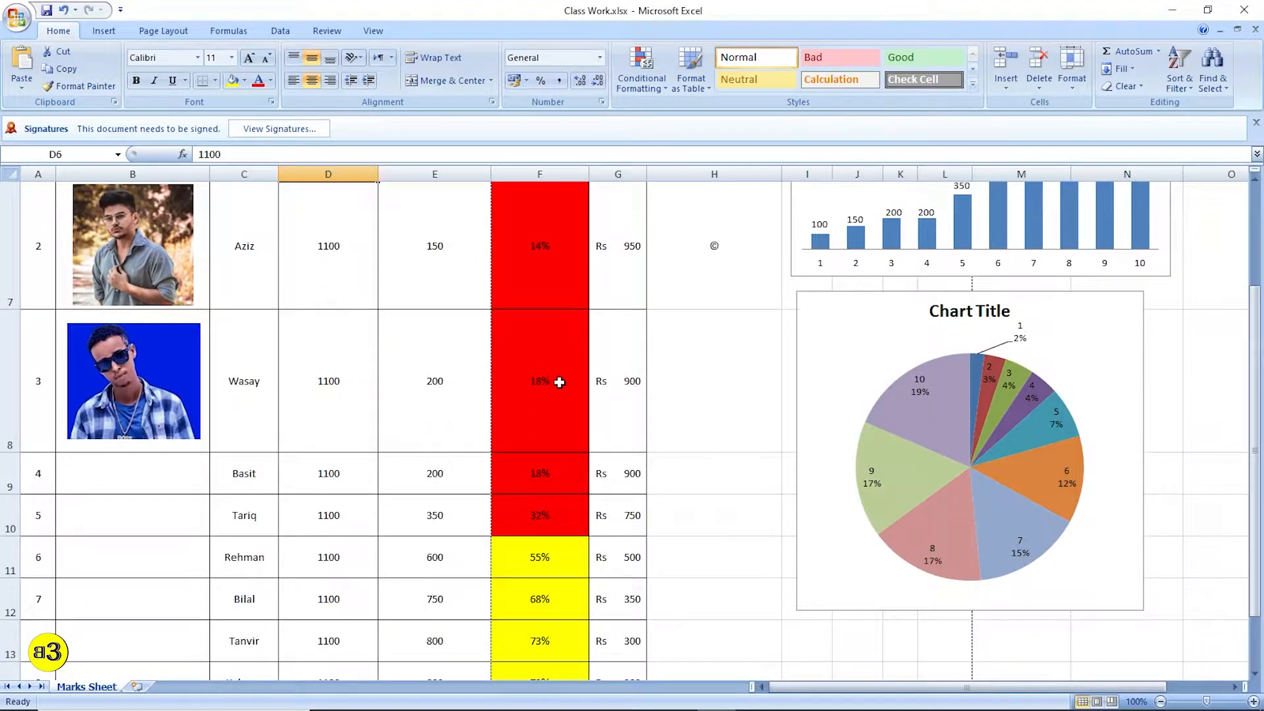
pyautogui.scroll(-1, 559, 382)
pyautogui.scroll(2, 559, 382)
pyautogui.scroll(1, 558, 384)
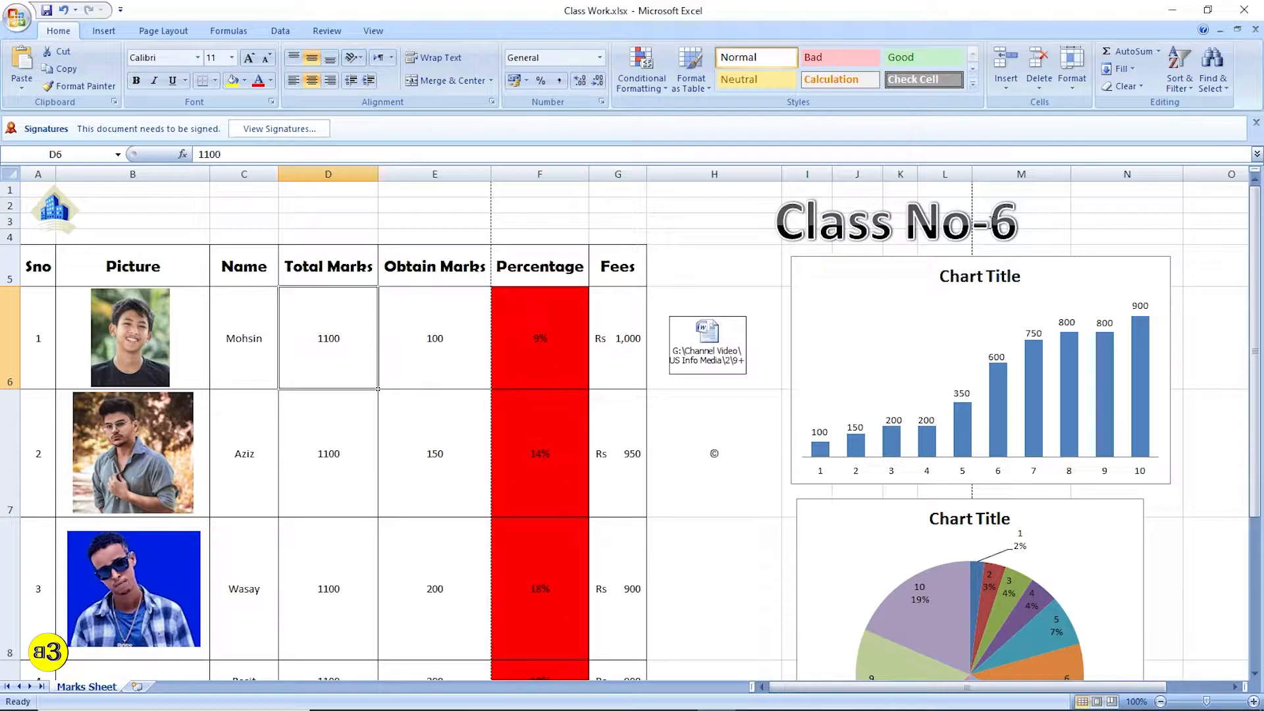
# Change the WordArt heading above the column chart to "Class No-7"
pyautogui.click(992, 222)
pyautogui.press('BackSpace')
pyautogui.write('8')
pyautogui.press('BackSpace')
pyautogui.write('7')
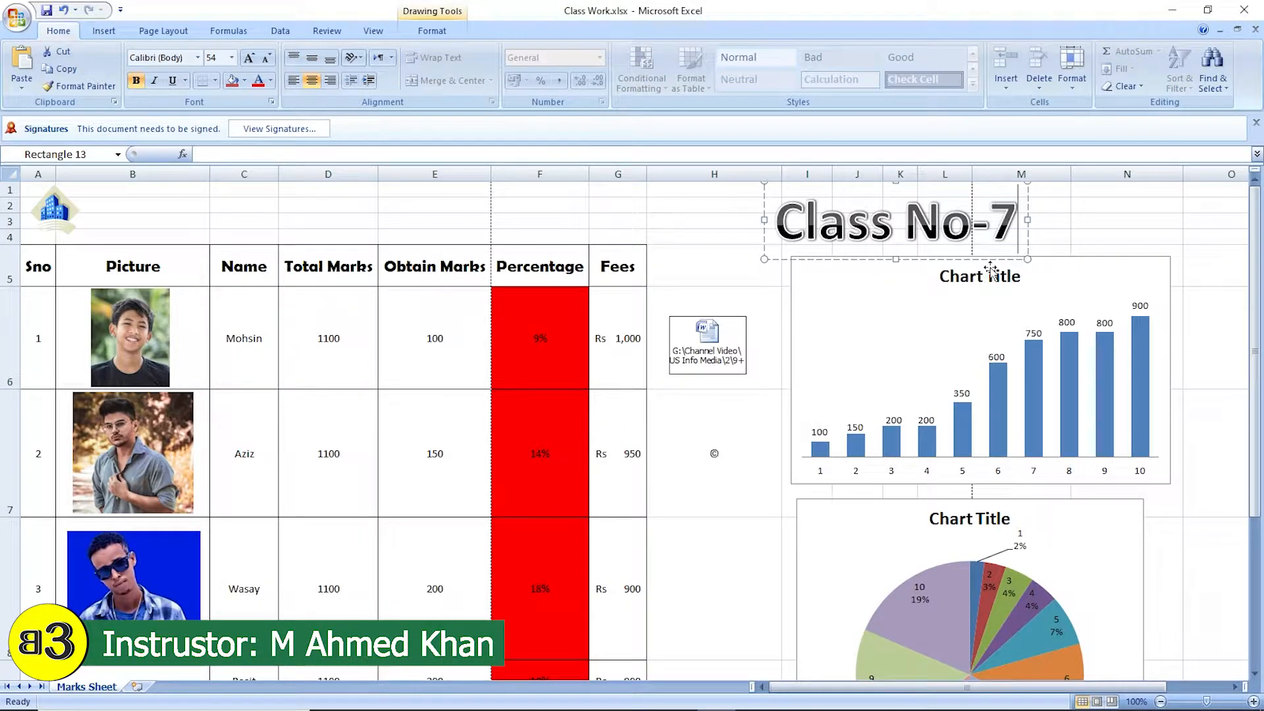
pyautogui.click(377, 331)
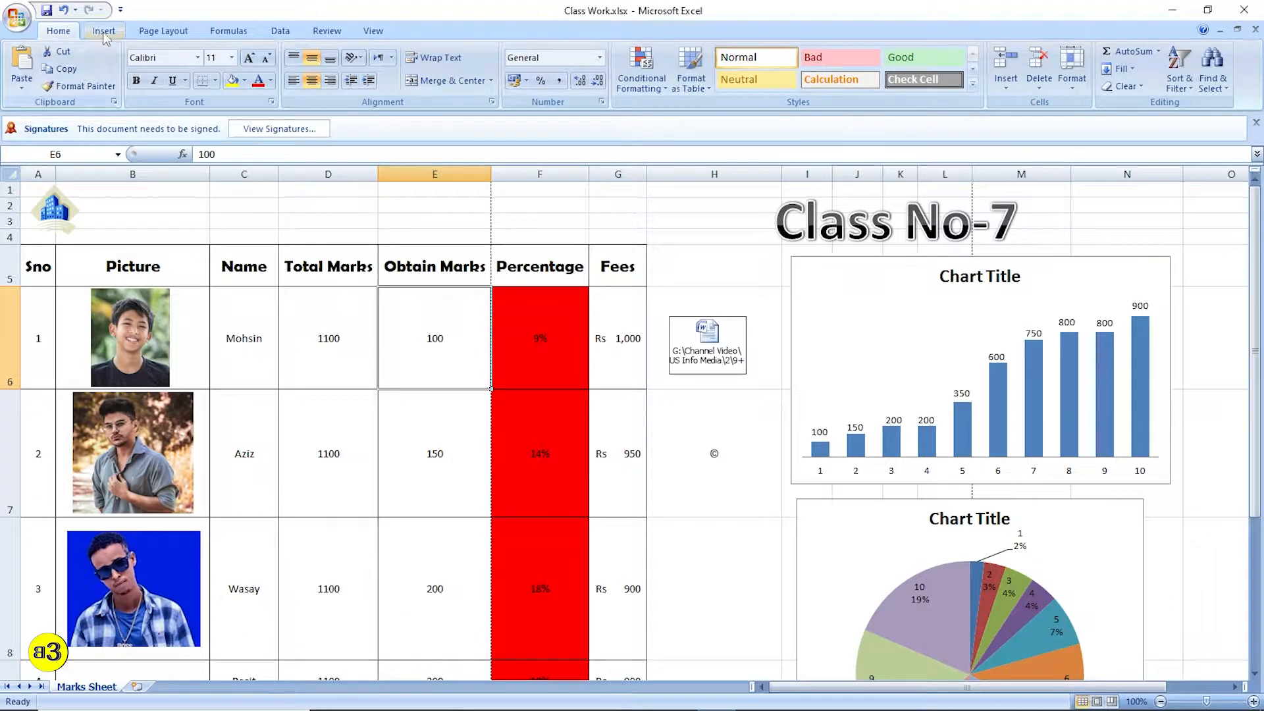
pyautogui.click(160, 30)
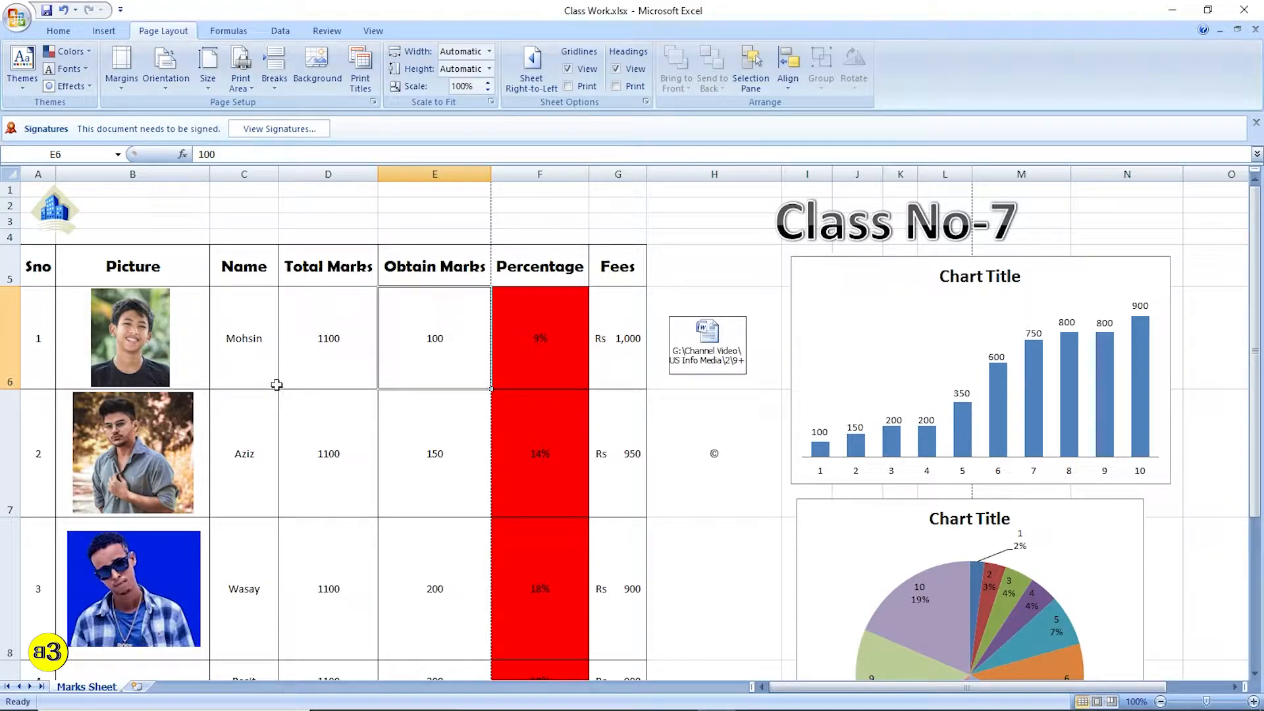
pyautogui.scroll(-1, 152, 309)
pyautogui.moveTo(50, 219); pyautogui.dragTo(593, 460)
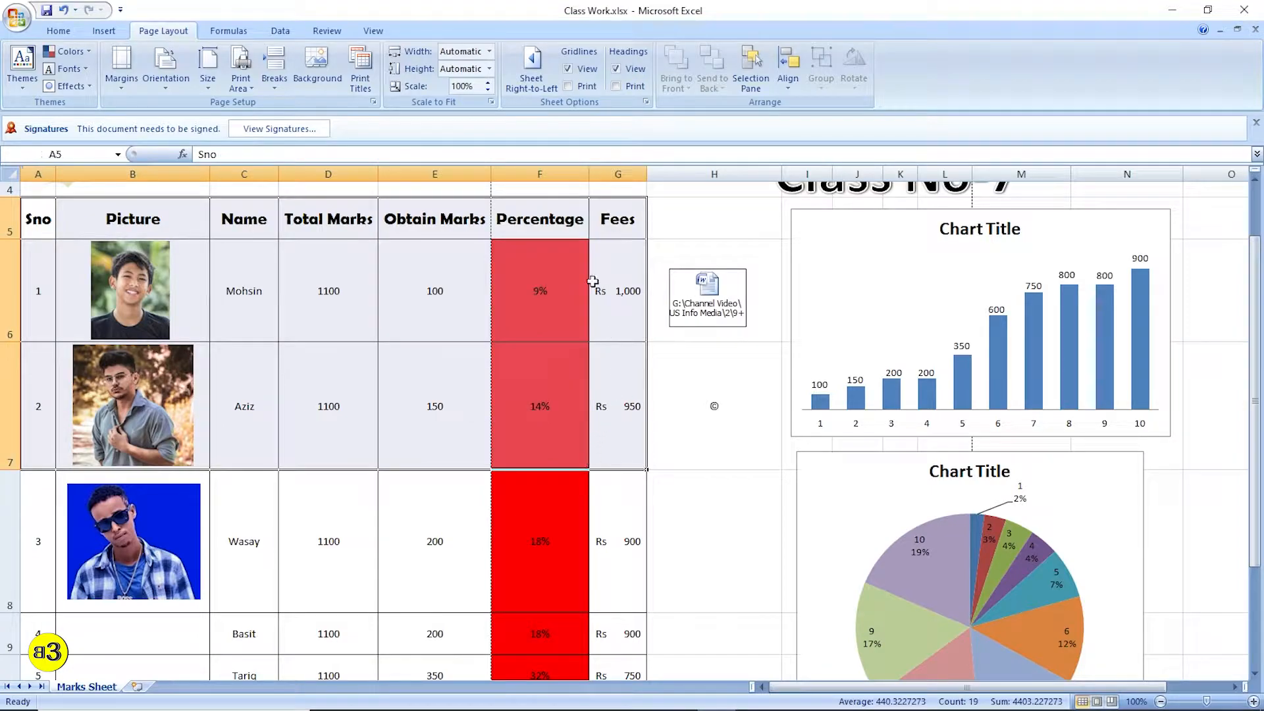
pyautogui.scroll(1, 590, 282)
pyautogui.click(610, 288)
pyautogui.click(618, 268)
pyautogui.moveTo(559, 266); pyautogui.dragTo(626, 281)
pyautogui.click(155, 268)
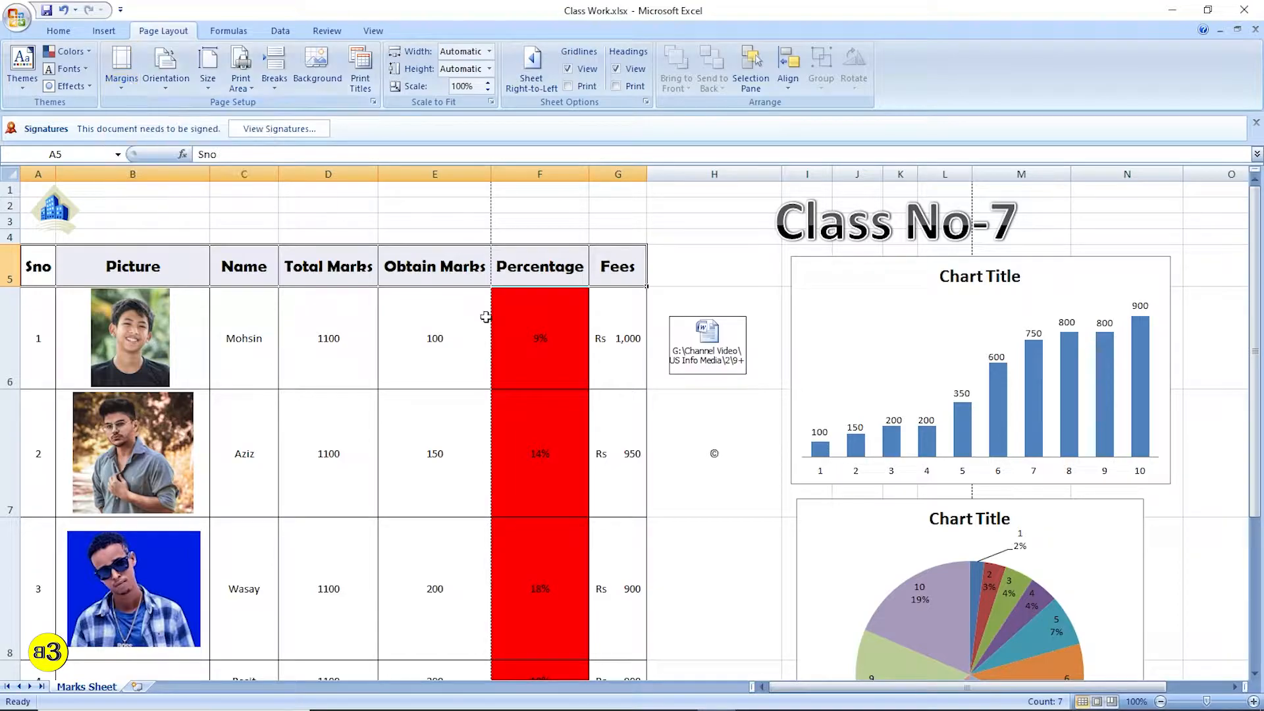
pyautogui.moveTo(447, 265); pyautogui.dragTo(447, 337)
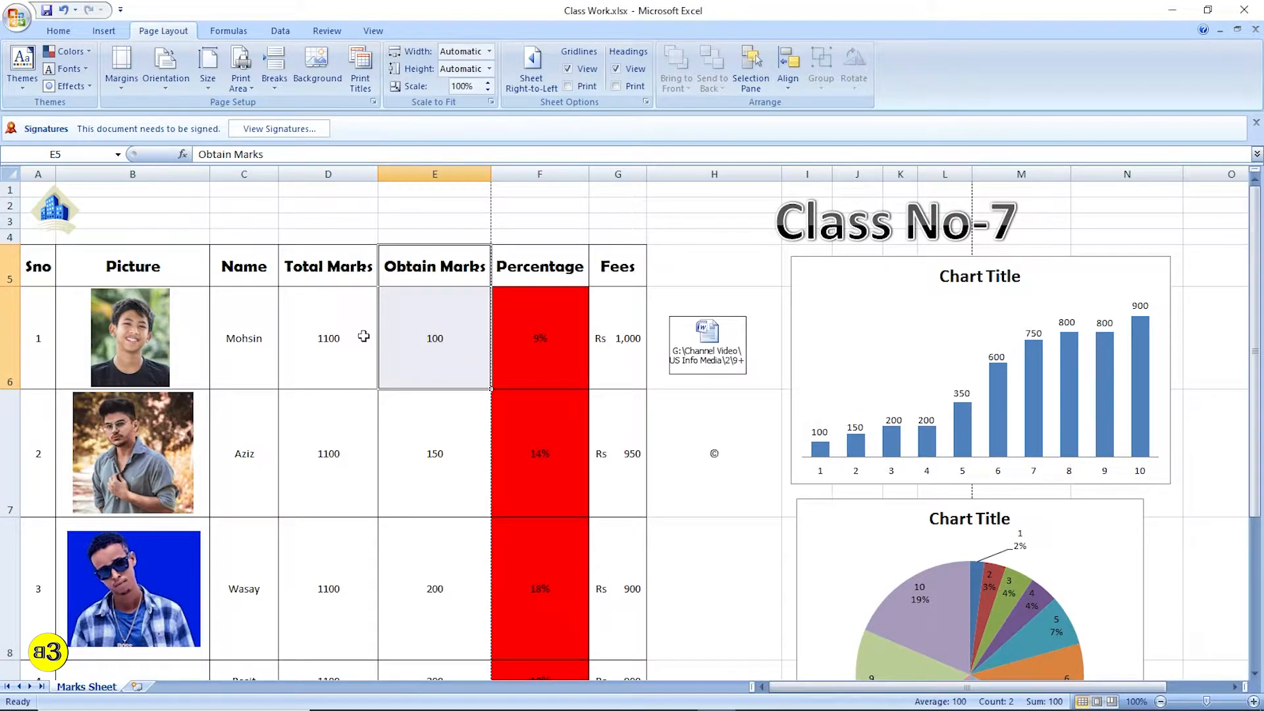
# Examine in print preview which marks table columns fit on the first page, and return to the worksheet
pyautogui.hotkey('ctrl', 'p')
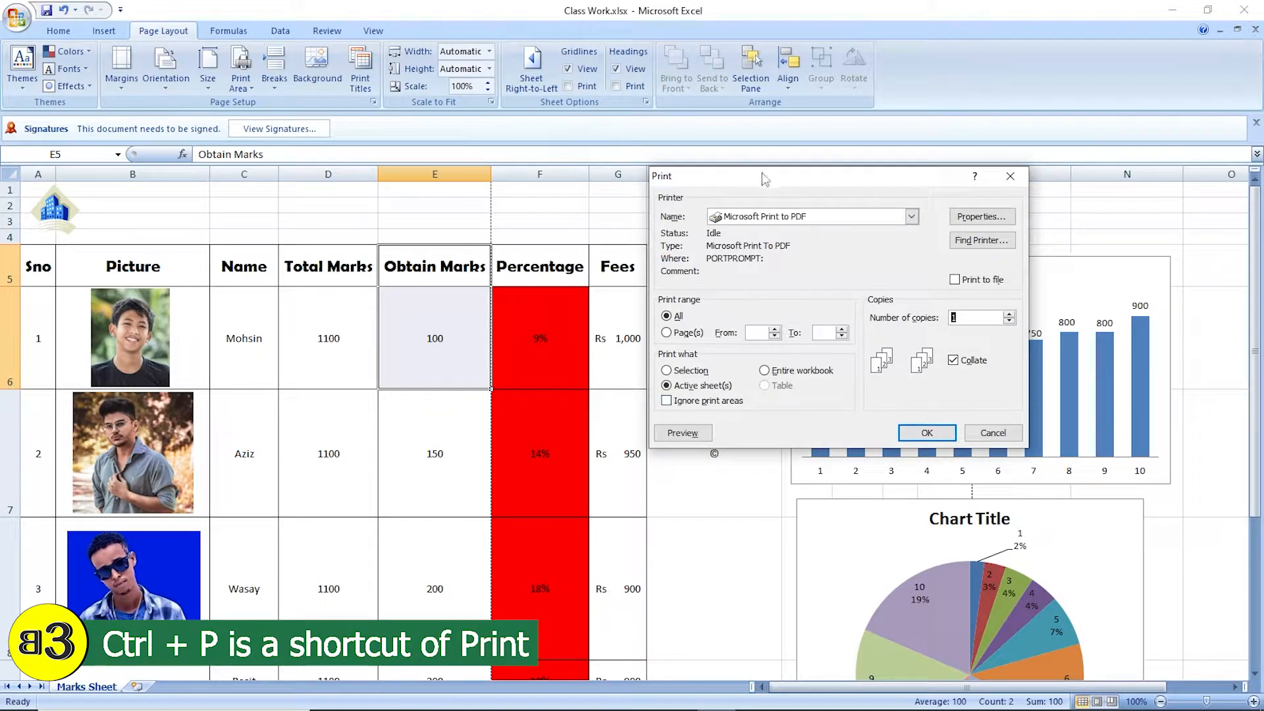
pyautogui.moveTo(757, 176); pyautogui.dragTo(549, 179)
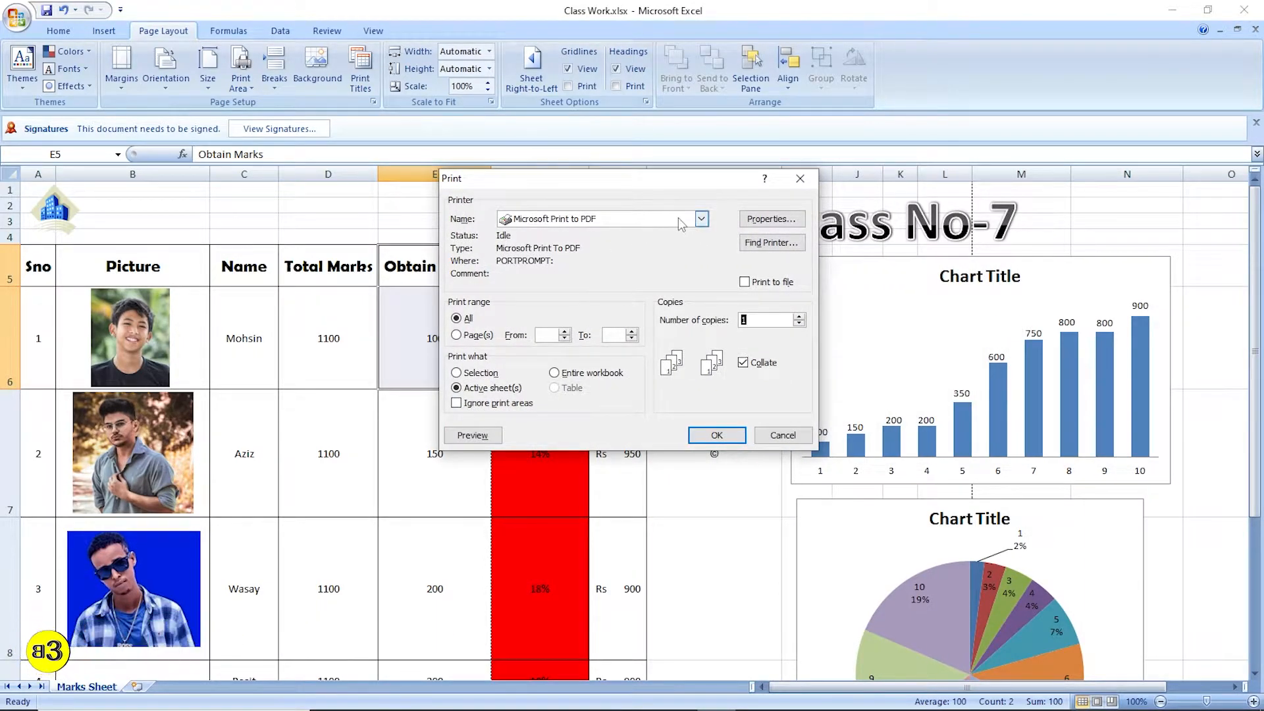
pyautogui.click(634, 219)
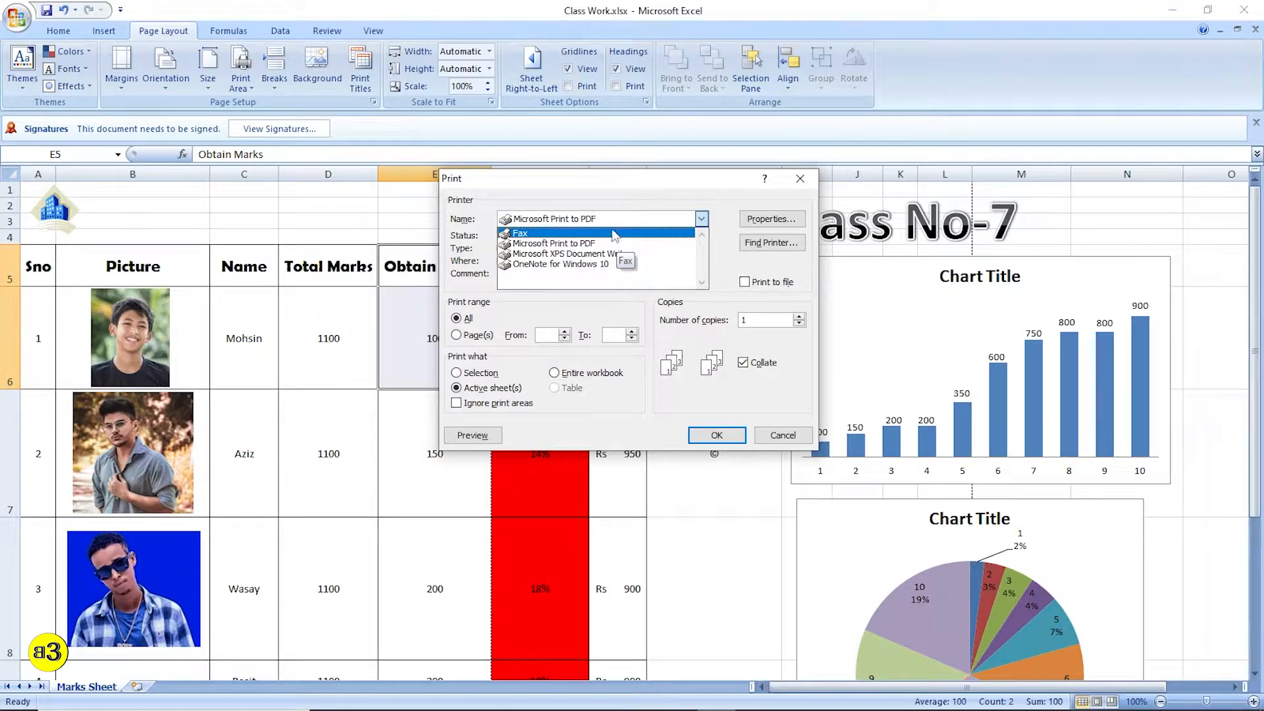
pyautogui.click(698, 218)
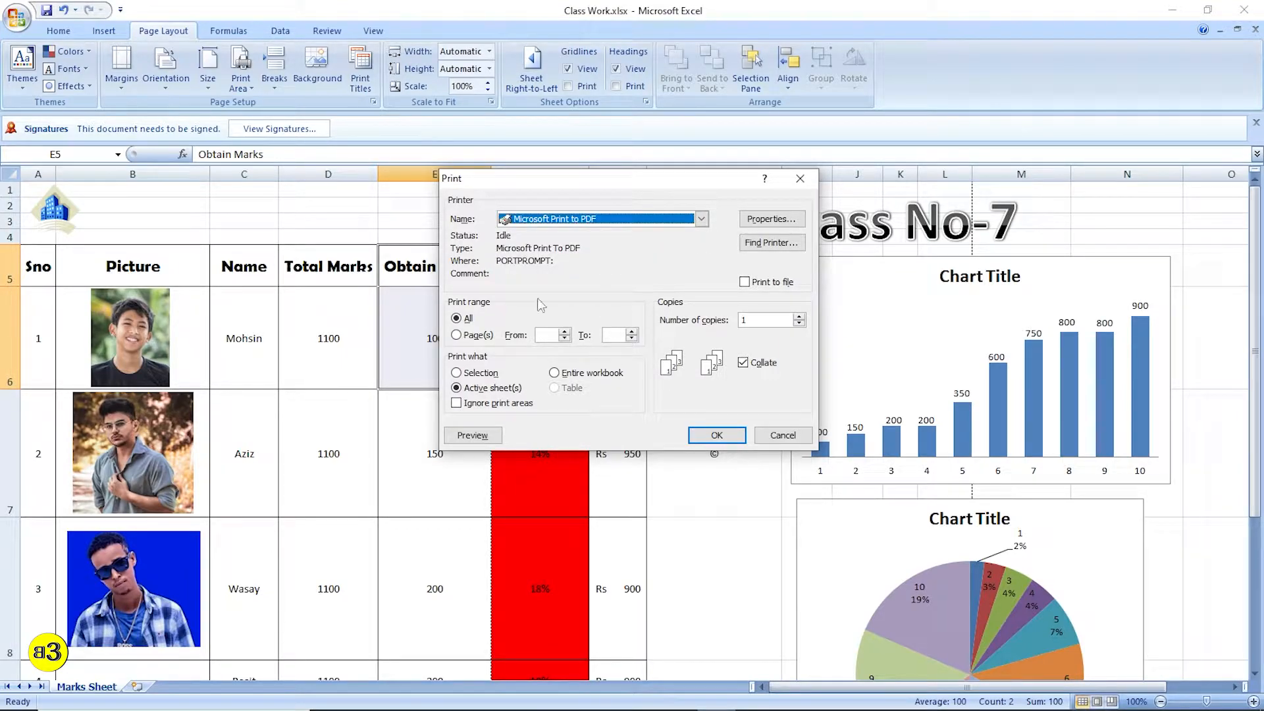
pyautogui.click(472, 435)
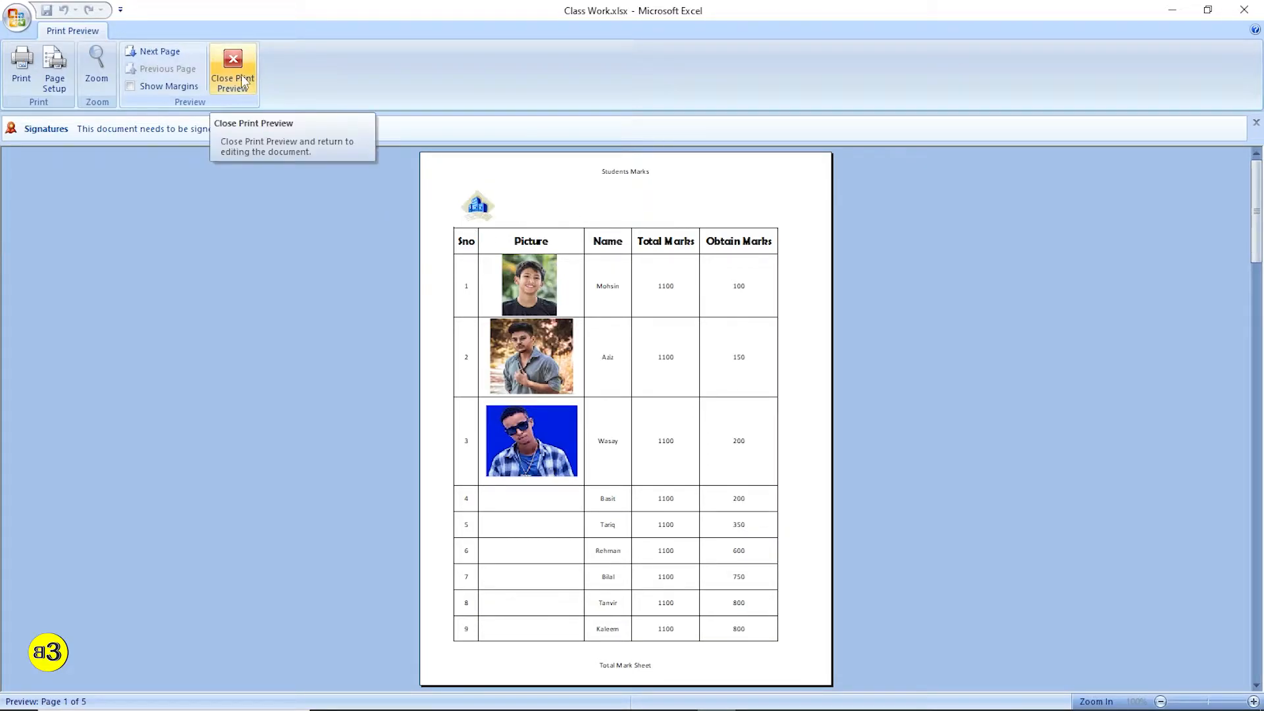
pyautogui.click(722, 286)
pyautogui.scroll(-5, 721, 283)
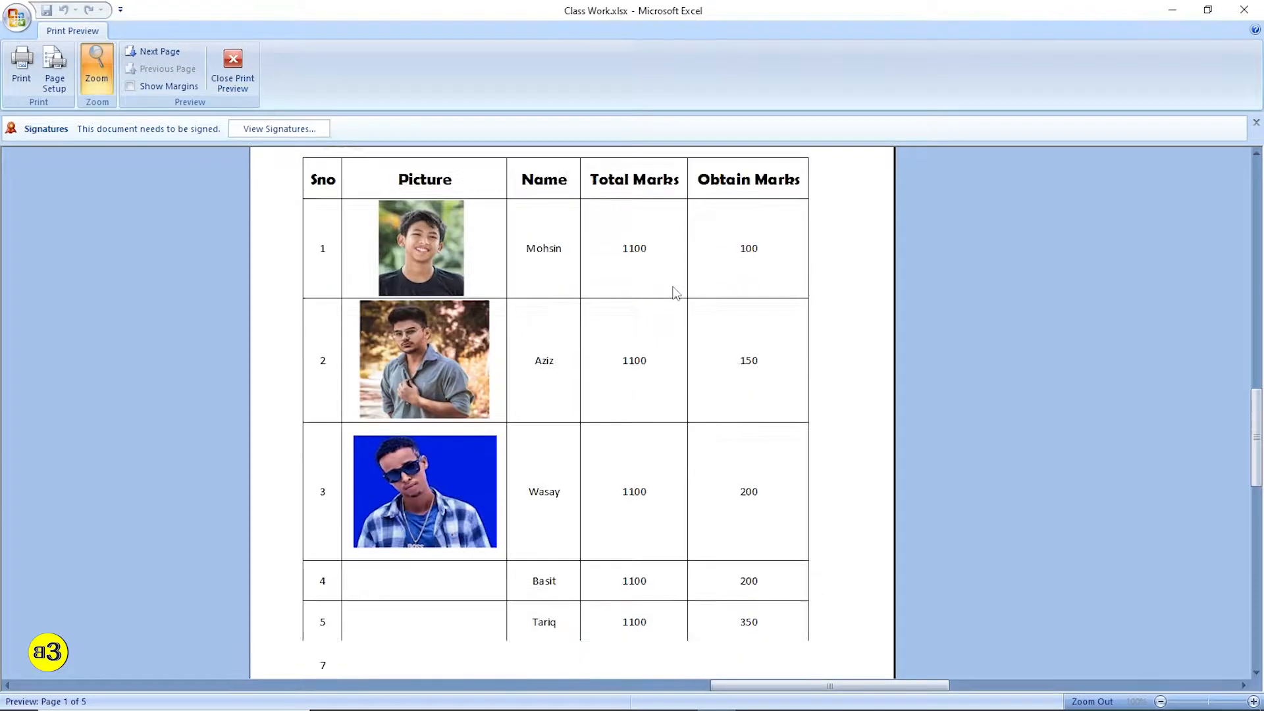
pyautogui.scroll(5, 721, 283)
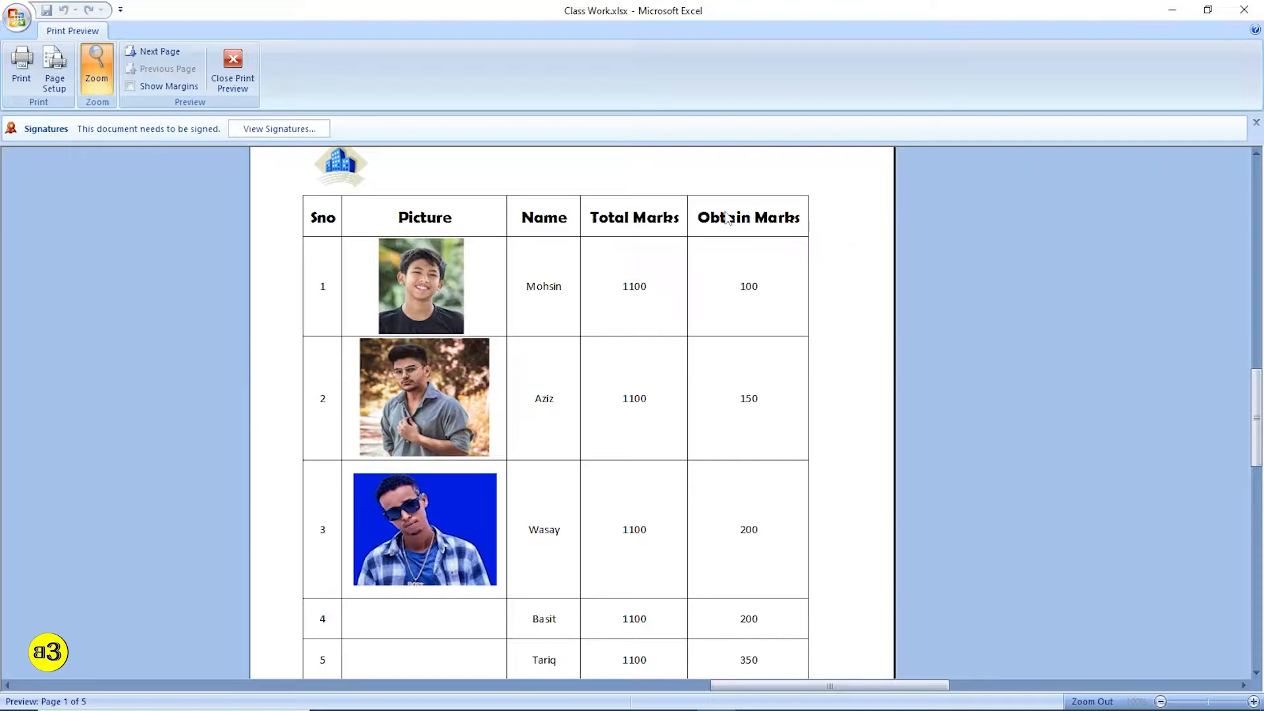
pyautogui.click(231, 74)
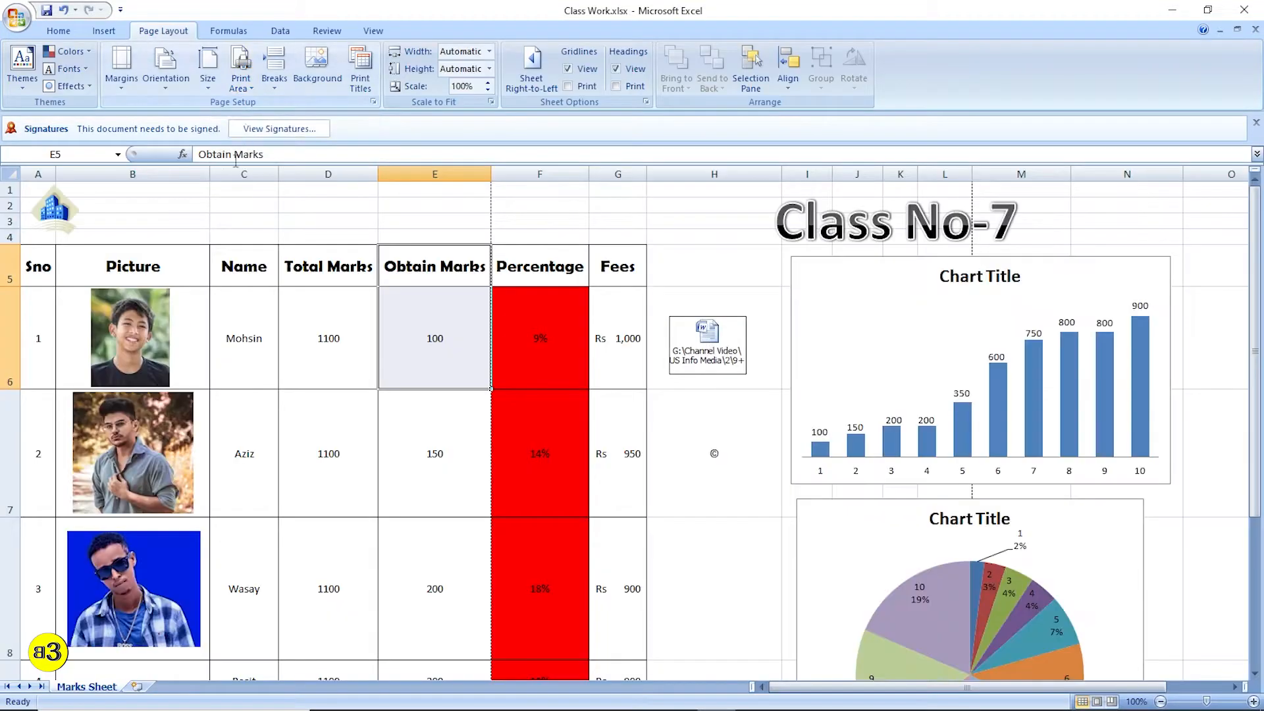
pyautogui.scroll(-2, 391, 394)
pyautogui.scroll(2, 279, 384)
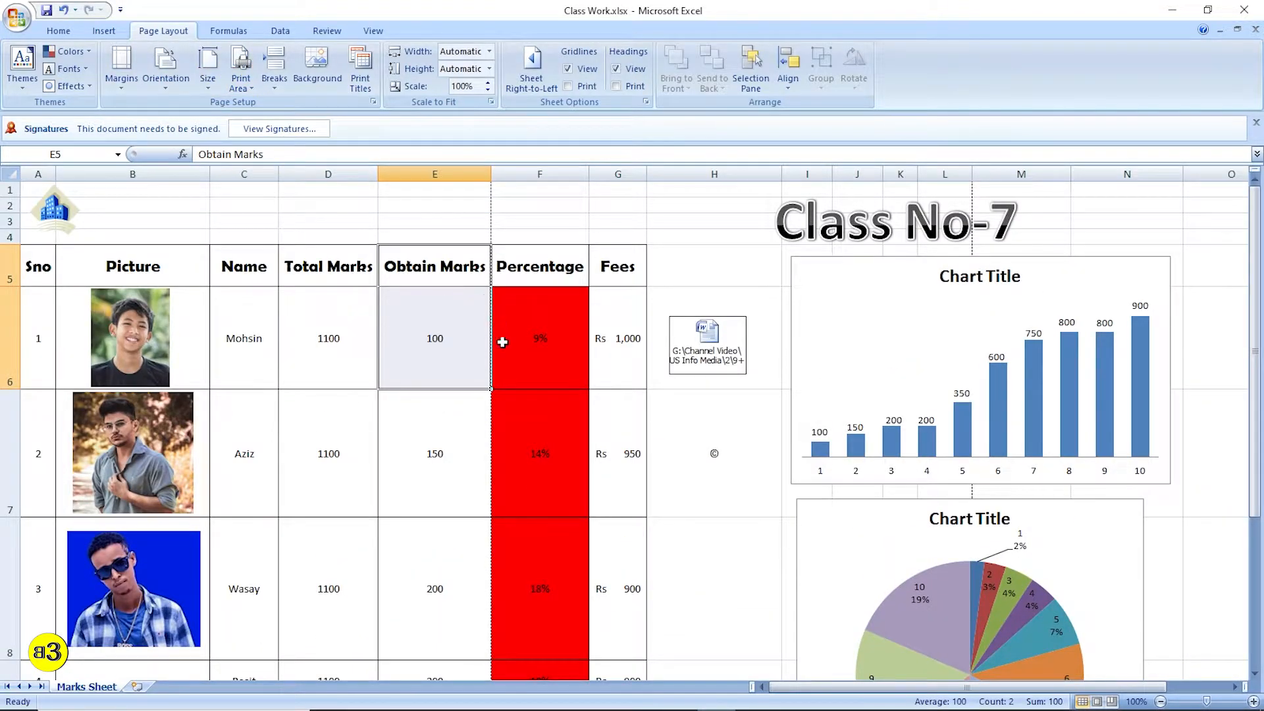
pyautogui.scroll(-3, 403, 322)
pyautogui.scroll(3, 403, 322)
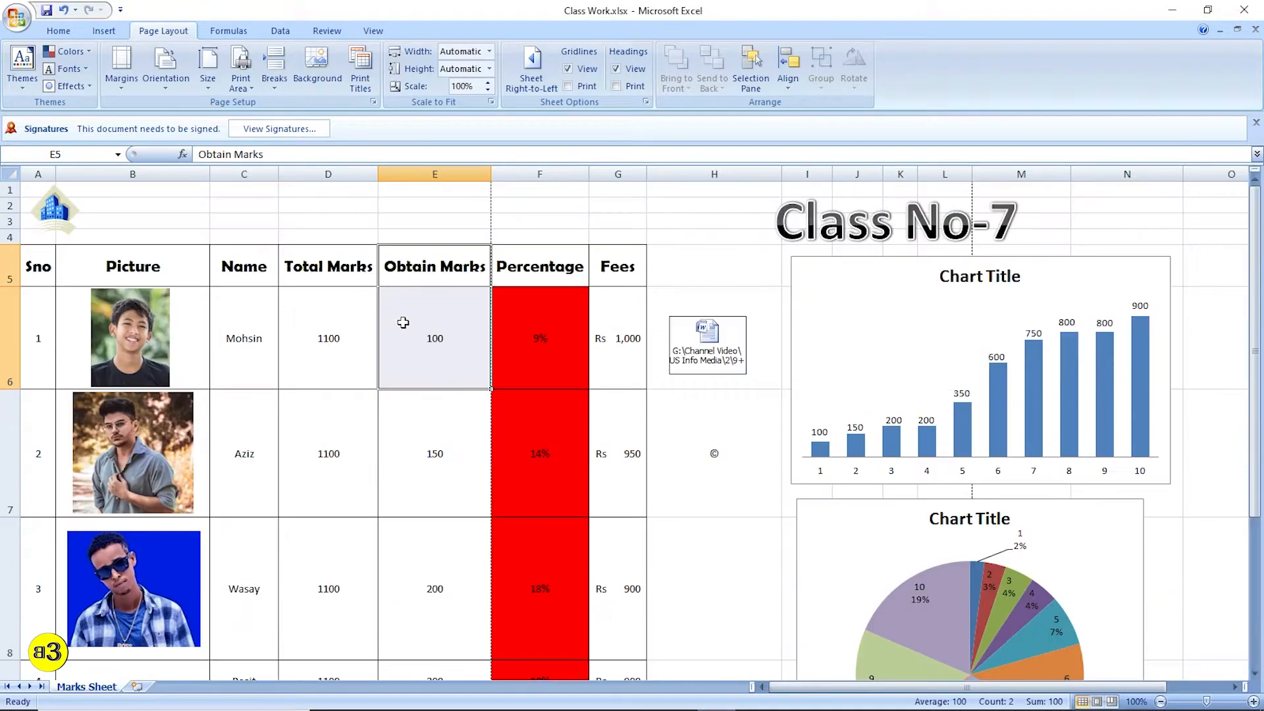
pyautogui.click(396, 275)
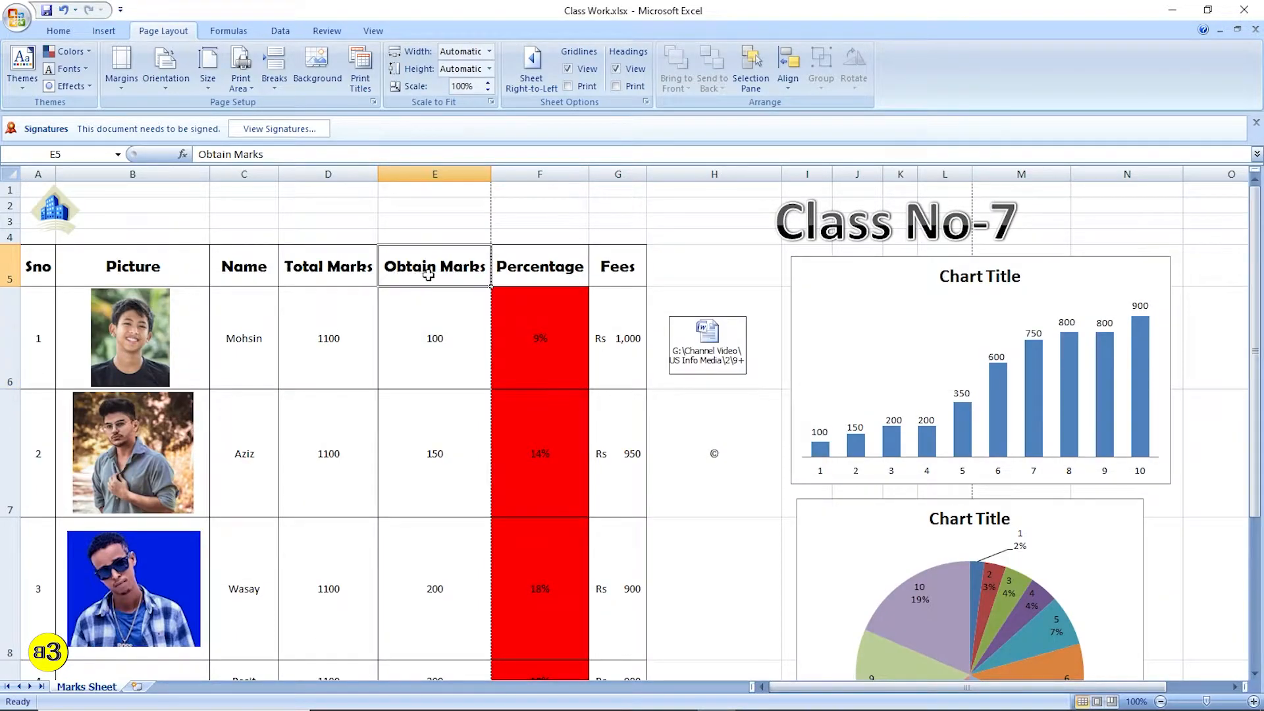
pyautogui.click(510, 273)
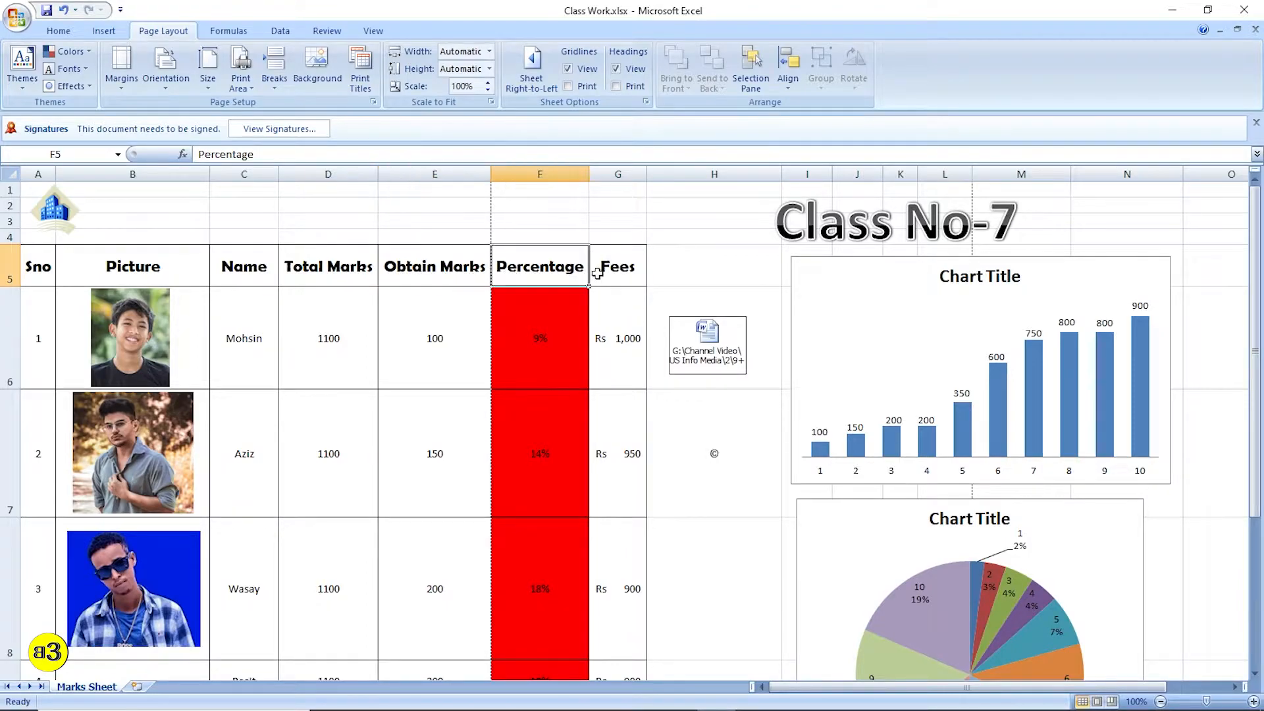
pyautogui.click(596, 275)
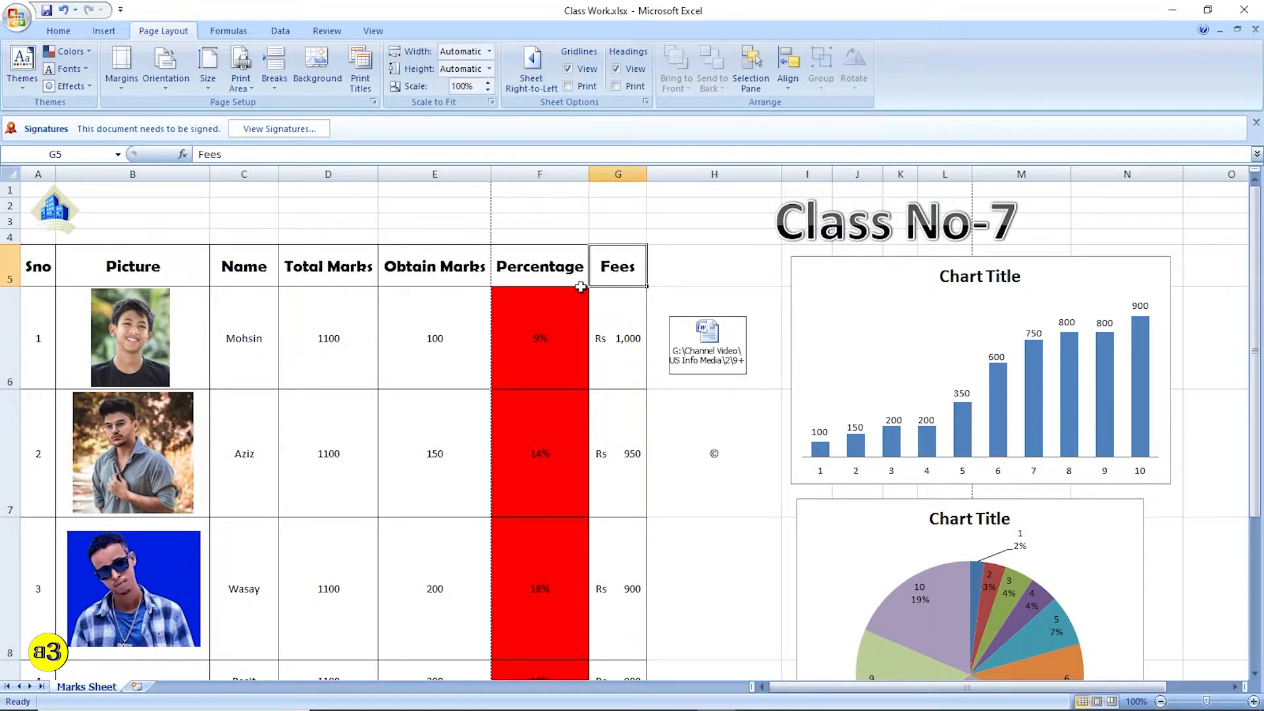
# Set the page margins to Narrow and check the first page of the sheet in print preview
pyautogui.click(121, 92)
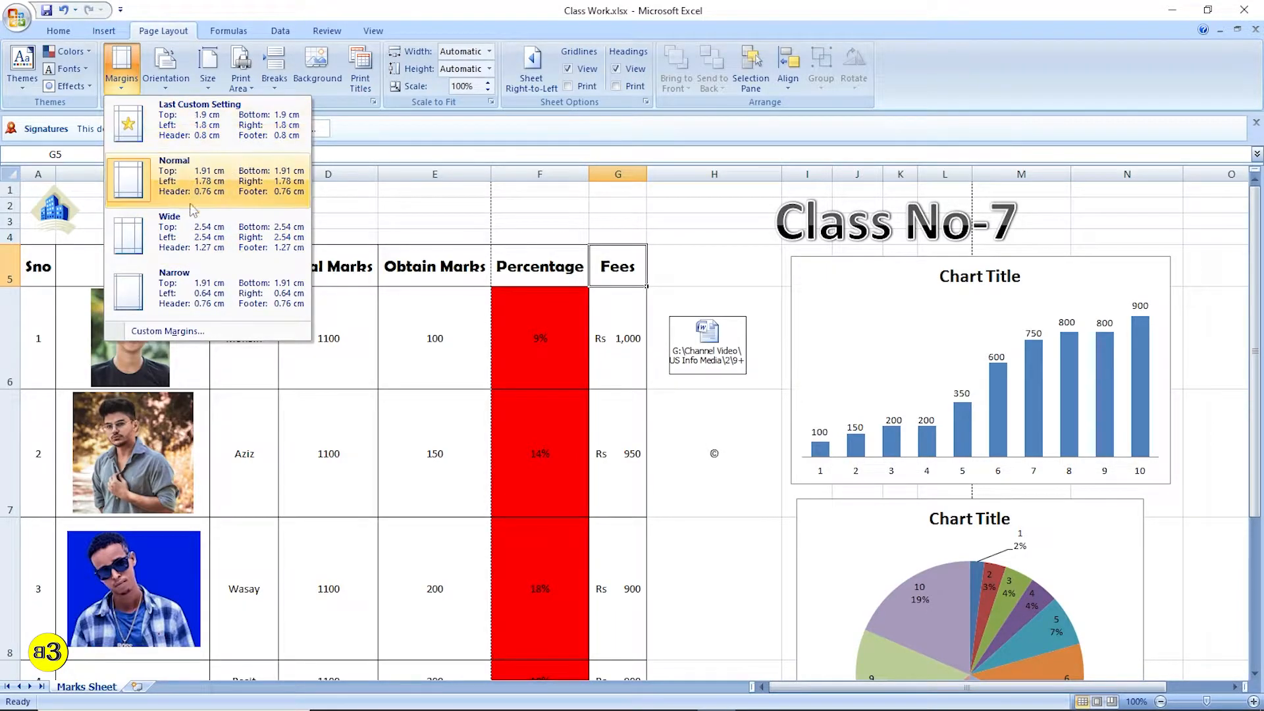
pyautogui.click(170, 282)
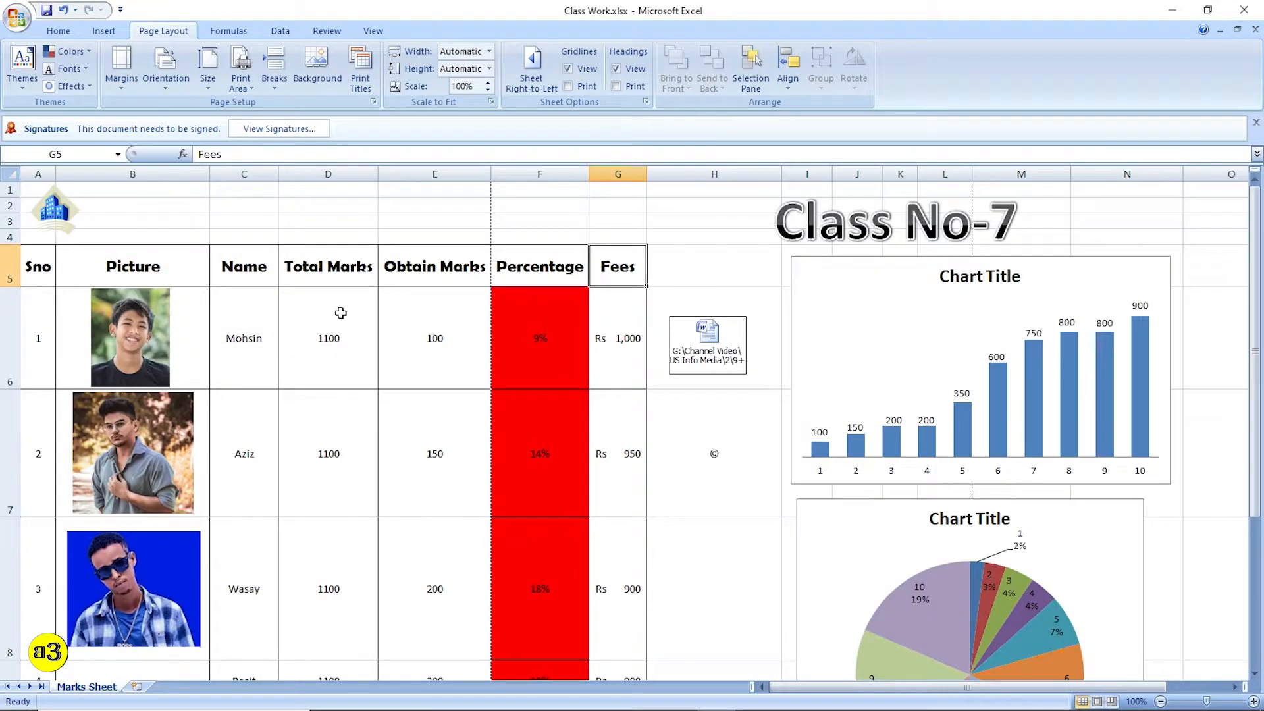
pyautogui.hotkey('ctrl', 'p')
pyautogui.click(471, 433)
pyautogui.scroll(-3, 503, 268)
pyautogui.click(604, 304)
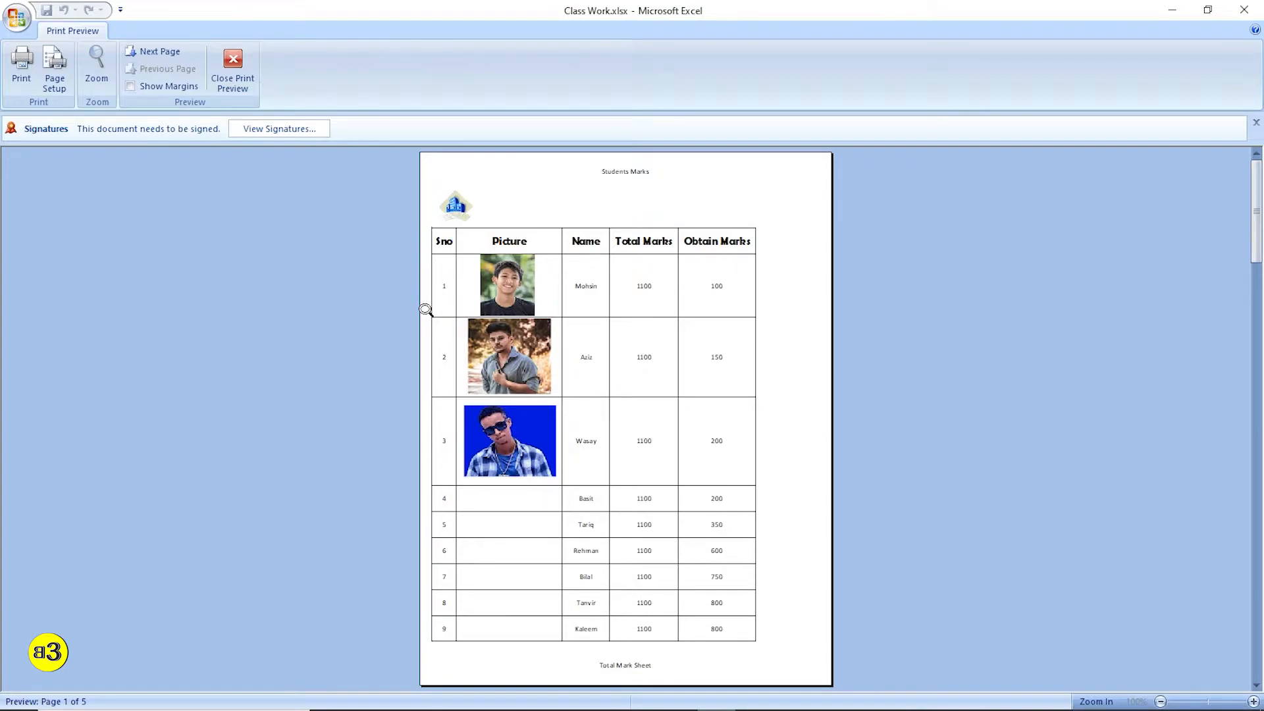
pyautogui.click(233, 66)
# Set the page margins back to Normal and check the printed layout in print preview
pyautogui.click(121, 66)
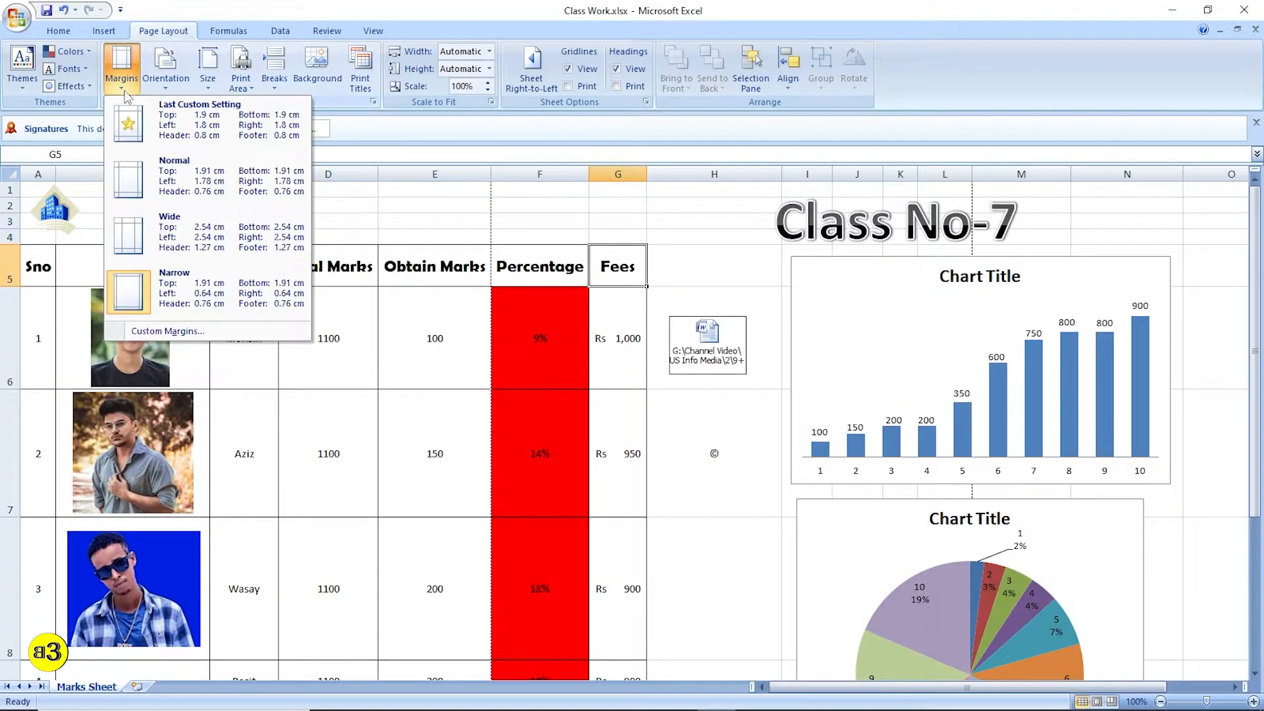
pyautogui.click(170, 183)
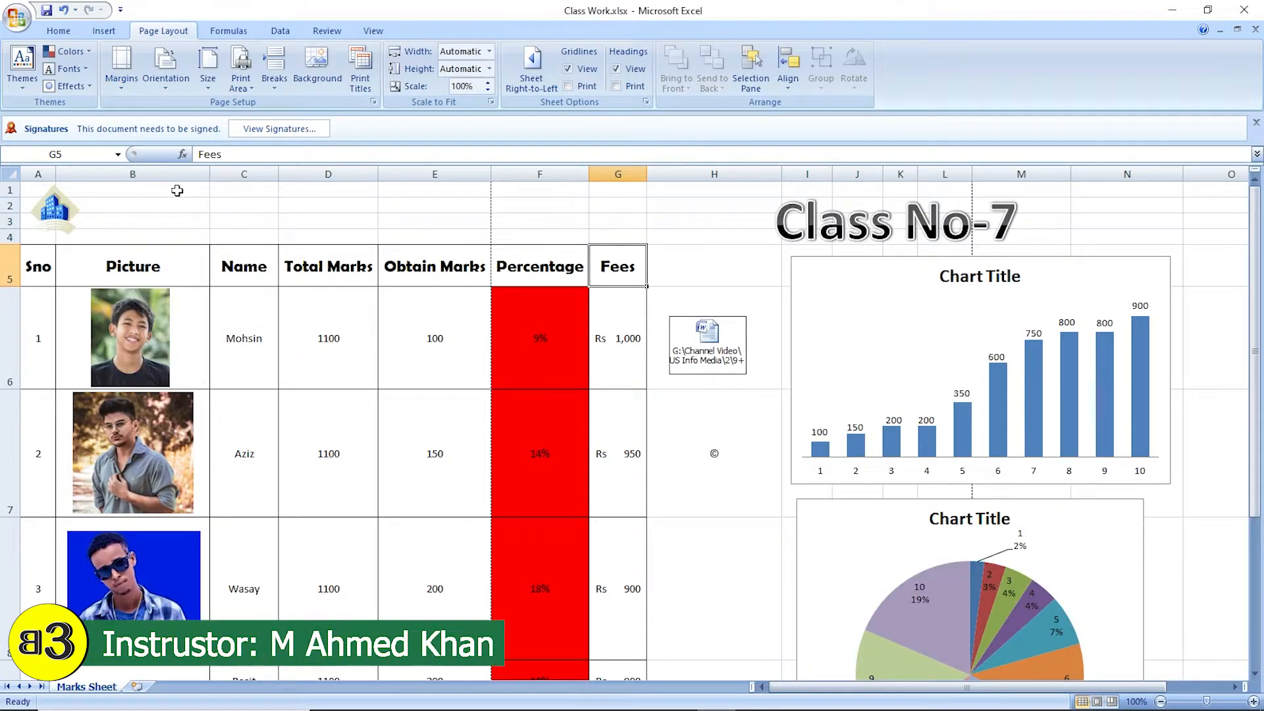
pyautogui.hotkey('ctrl', 'p')
pyautogui.click(493, 435)
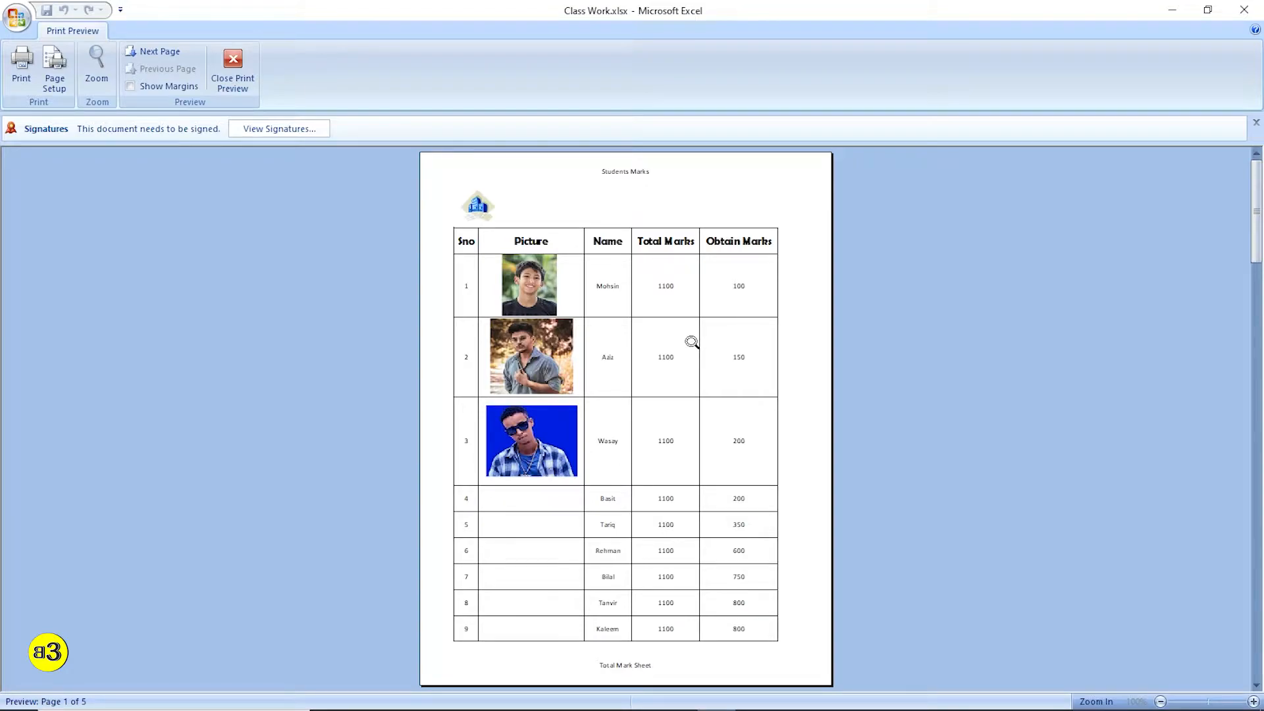
pyautogui.click(233, 69)
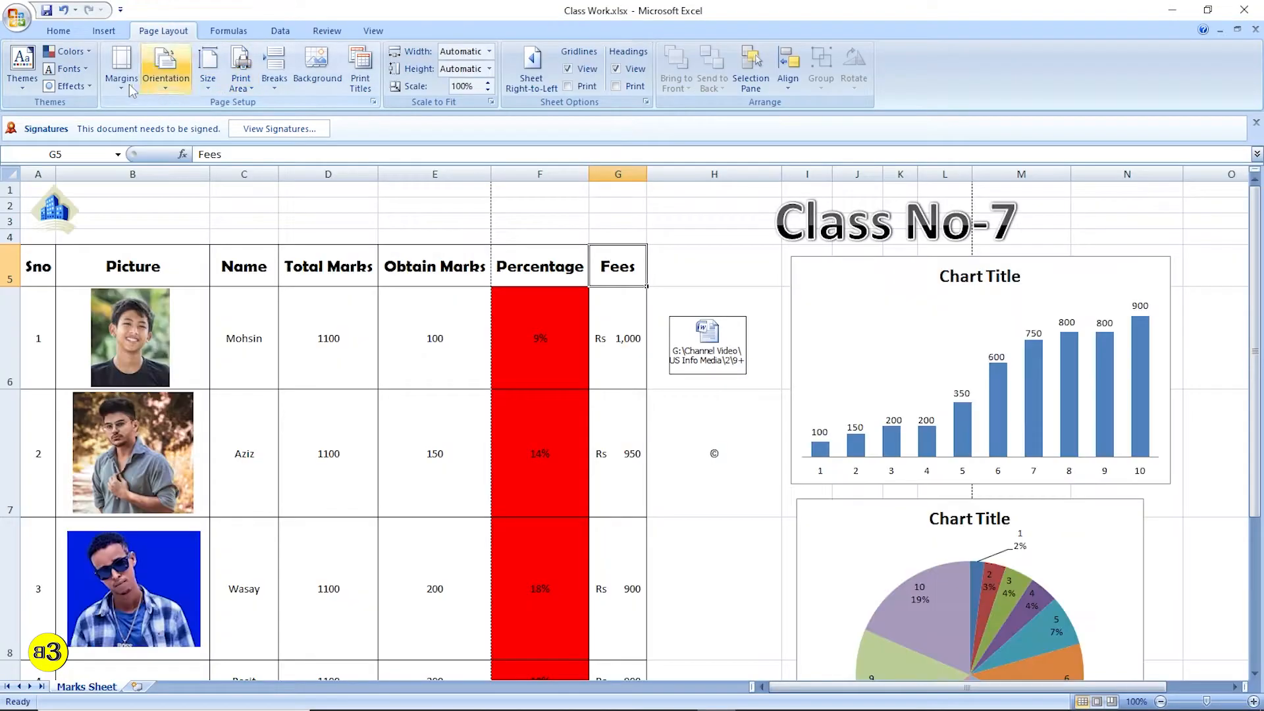
# Open the print preview of the active sheet and show its margin guides
pyautogui.click(122, 66)
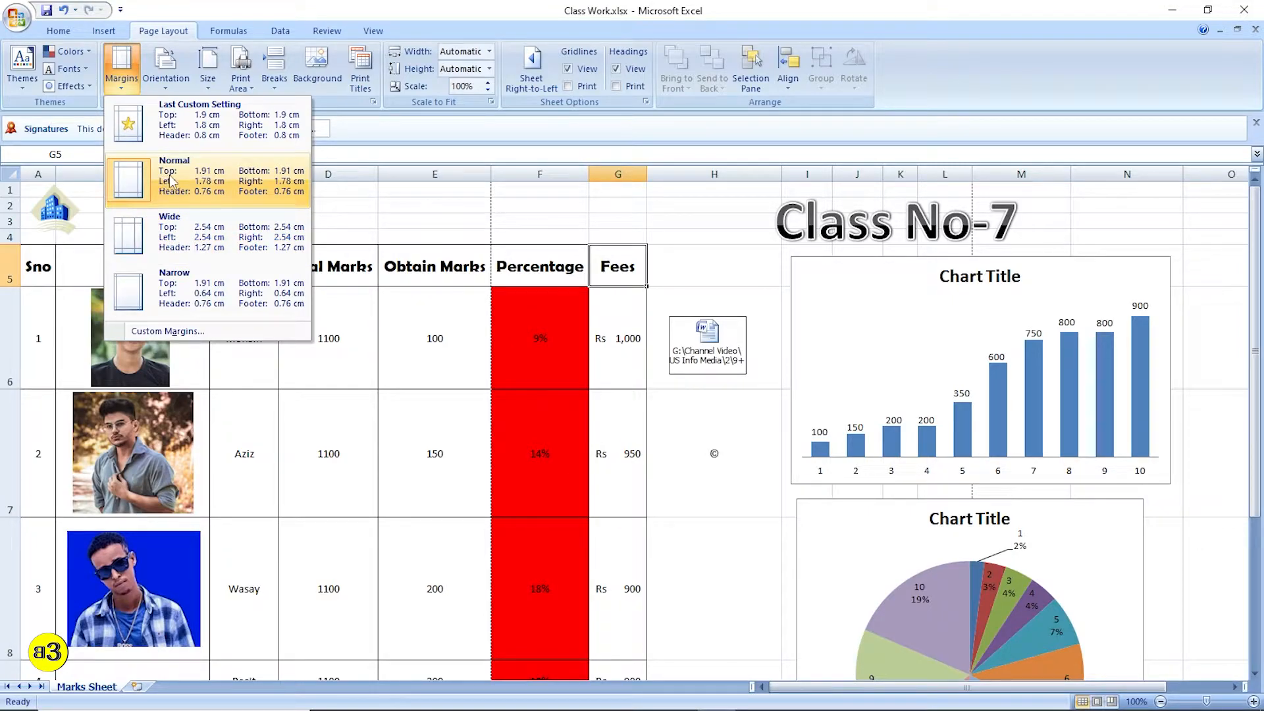
pyautogui.click(456, 308)
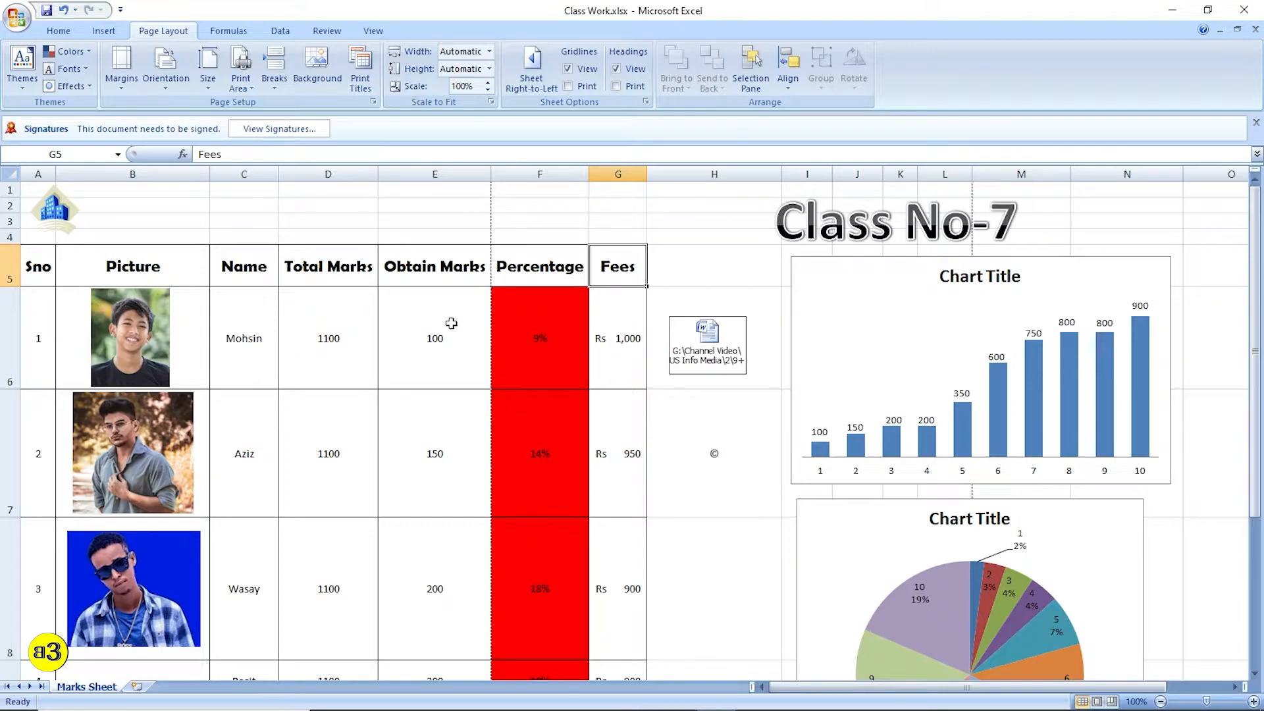
pyautogui.hotkey('ctrl', 'p')
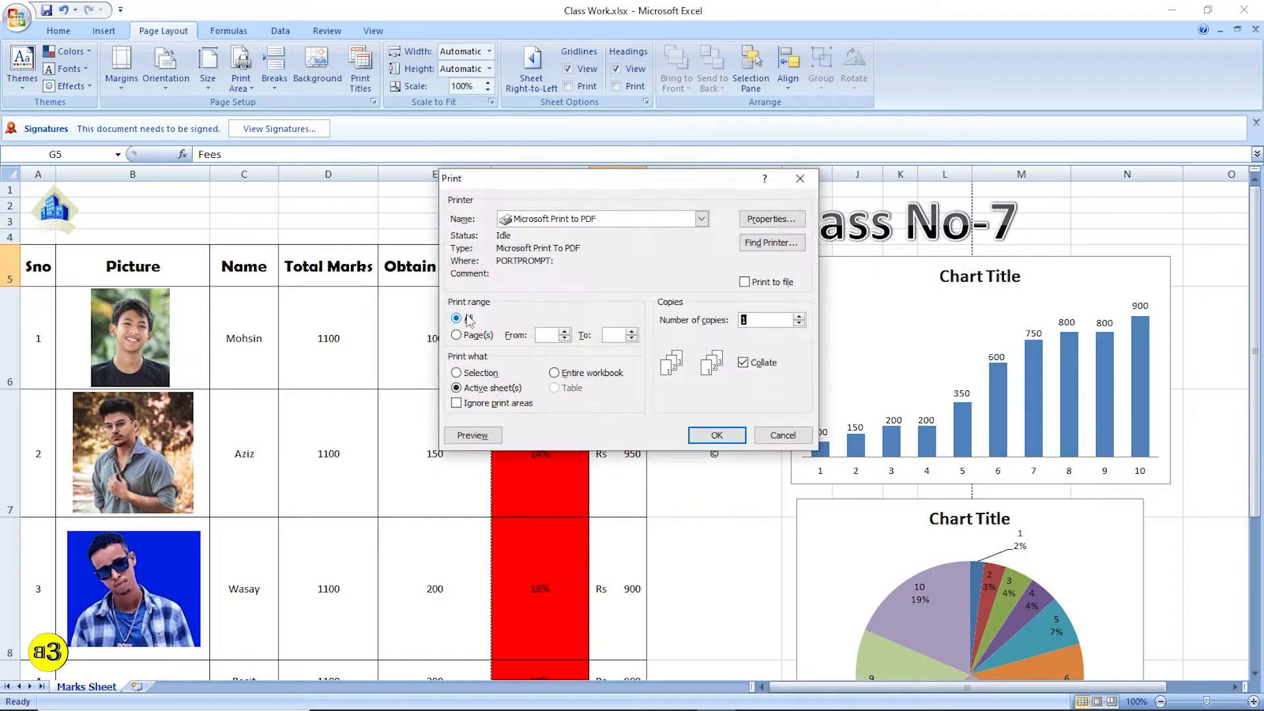
pyautogui.click(468, 440)
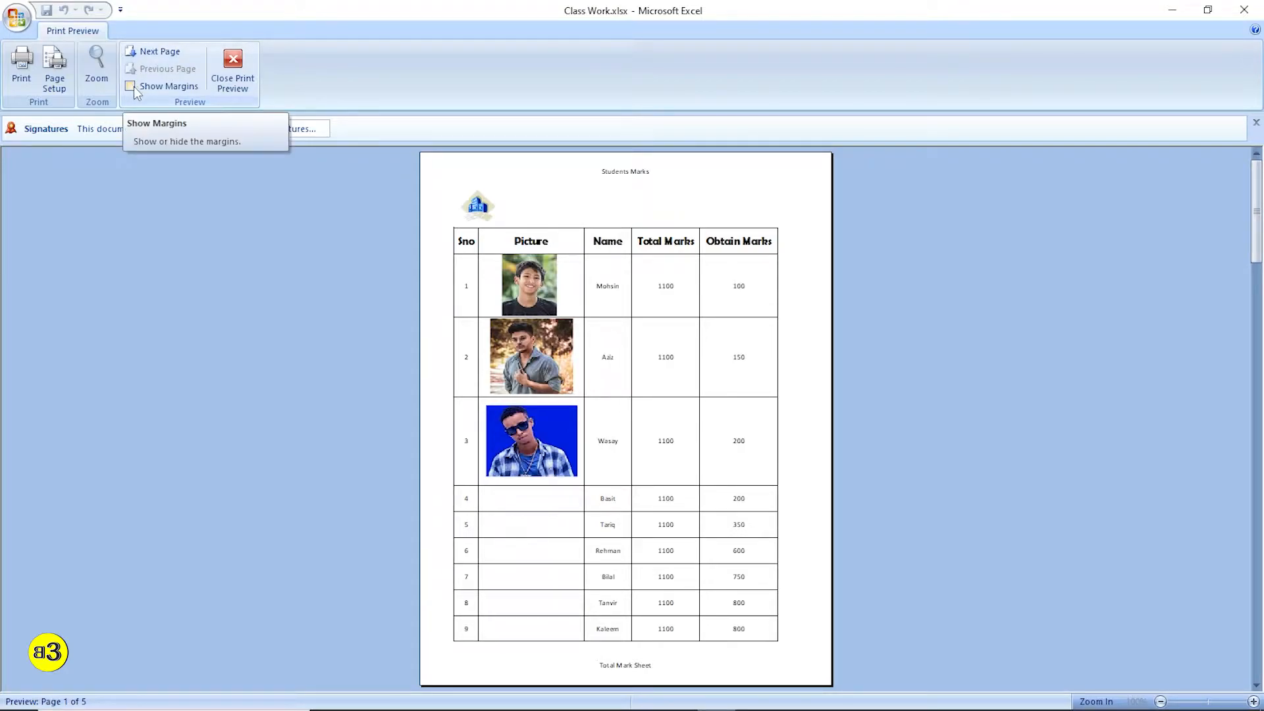
pyautogui.click(131, 89)
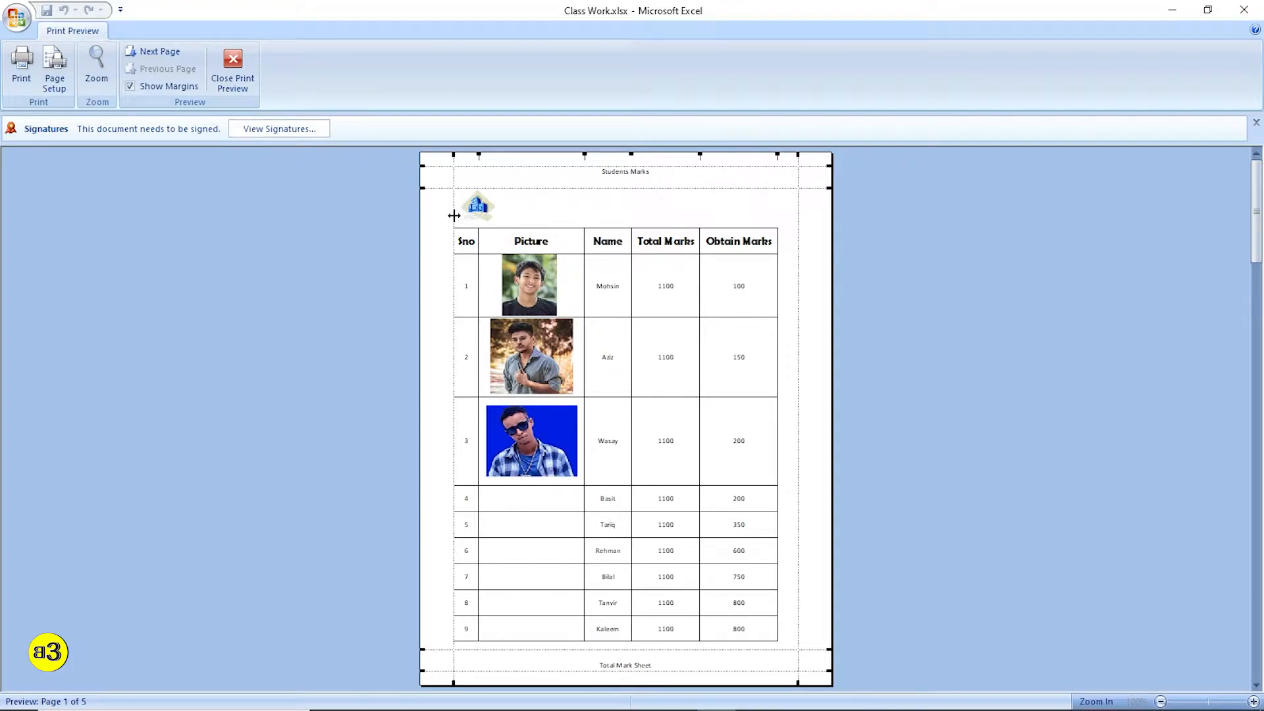
# Move the left, right and top margins outward toward the page edges in the preview, and hide the margin guides
pyautogui.moveTo(455, 215); pyautogui.dragTo(437, 214)
pyautogui.moveTo(796, 221); pyautogui.dragTo(823, 222)
pyautogui.moveTo(708, 189); pyautogui.dragTo(711, 161)
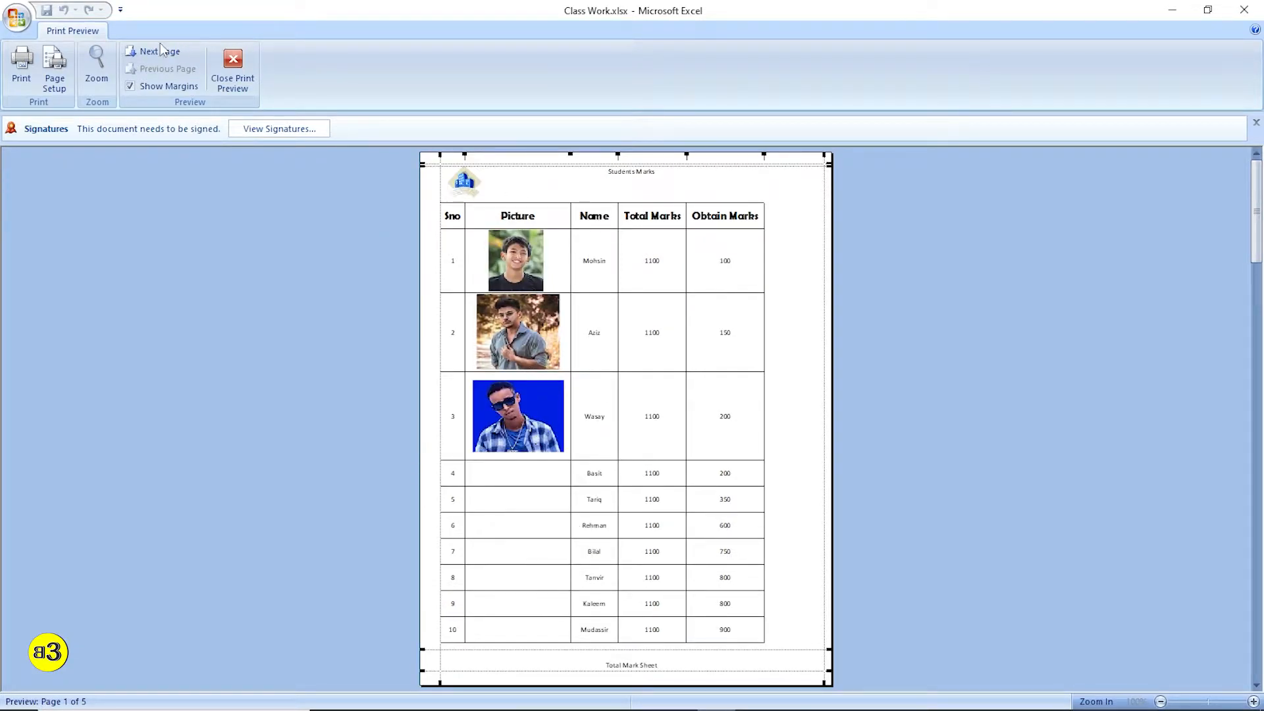
pyautogui.click(142, 89)
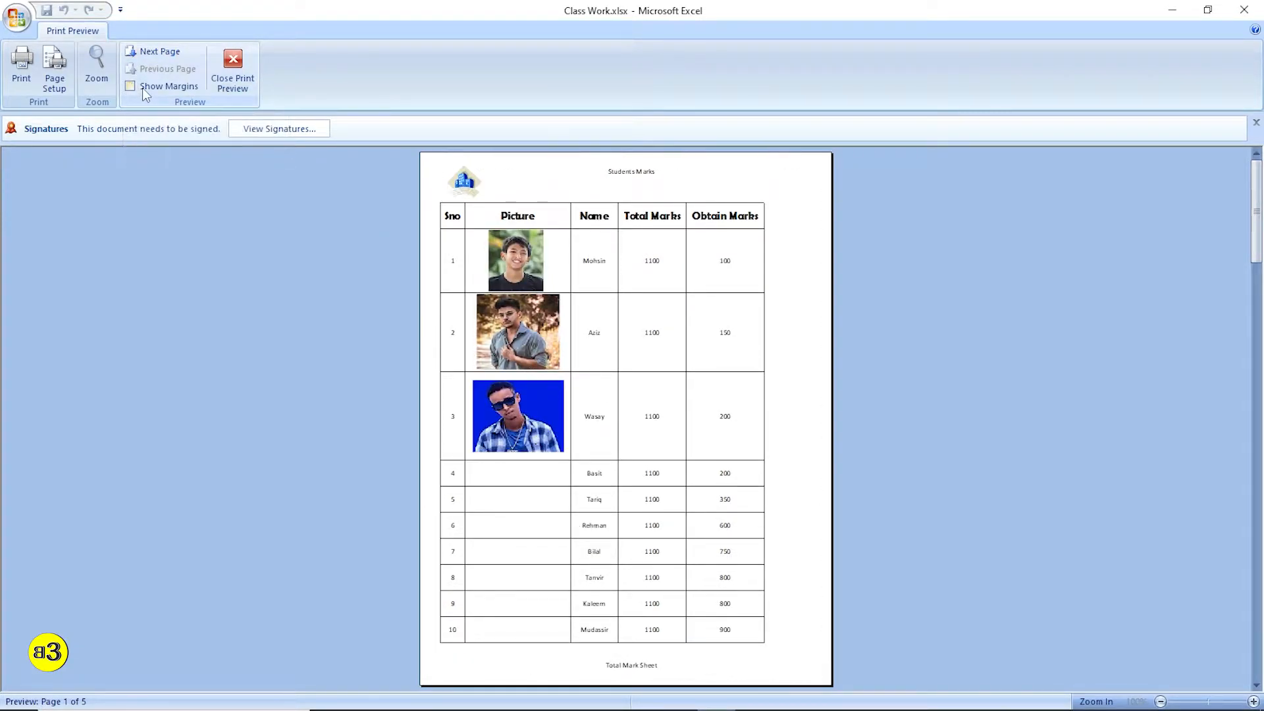
# Show the margin guides in the preview, close it, and reset the sheet's page margins to Normal
pyautogui.click(142, 87)
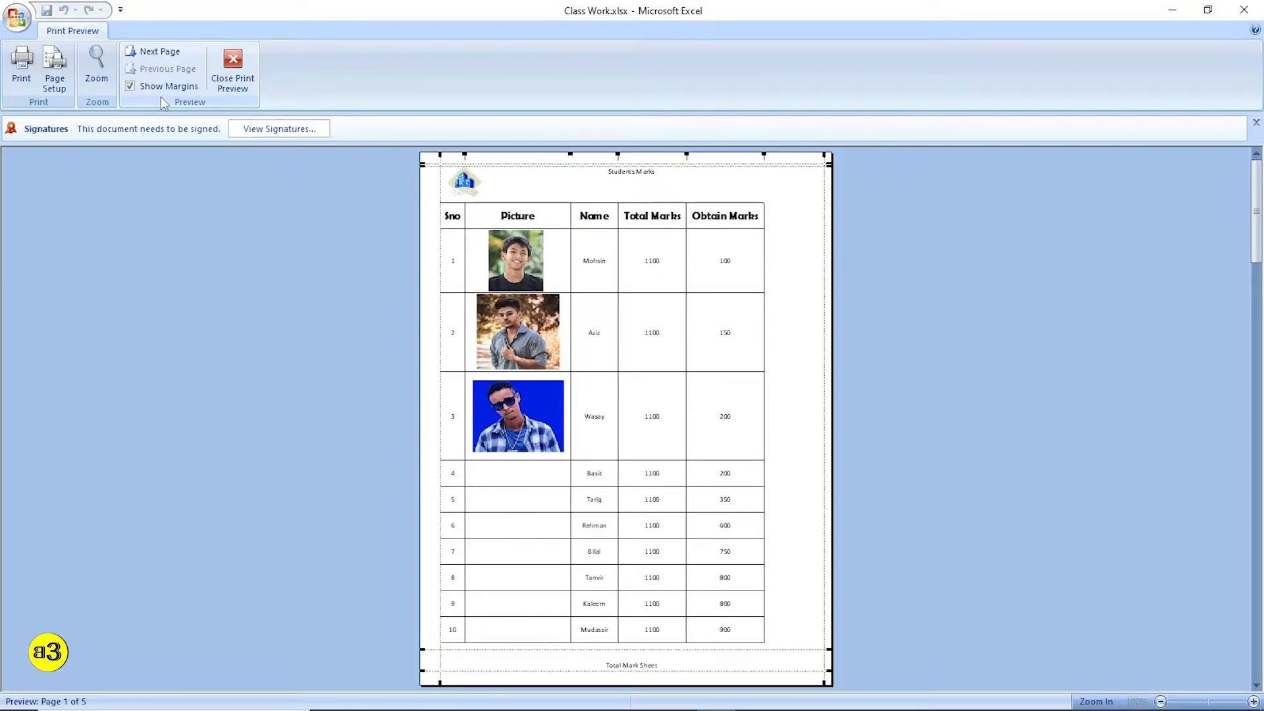
pyautogui.click(235, 78)
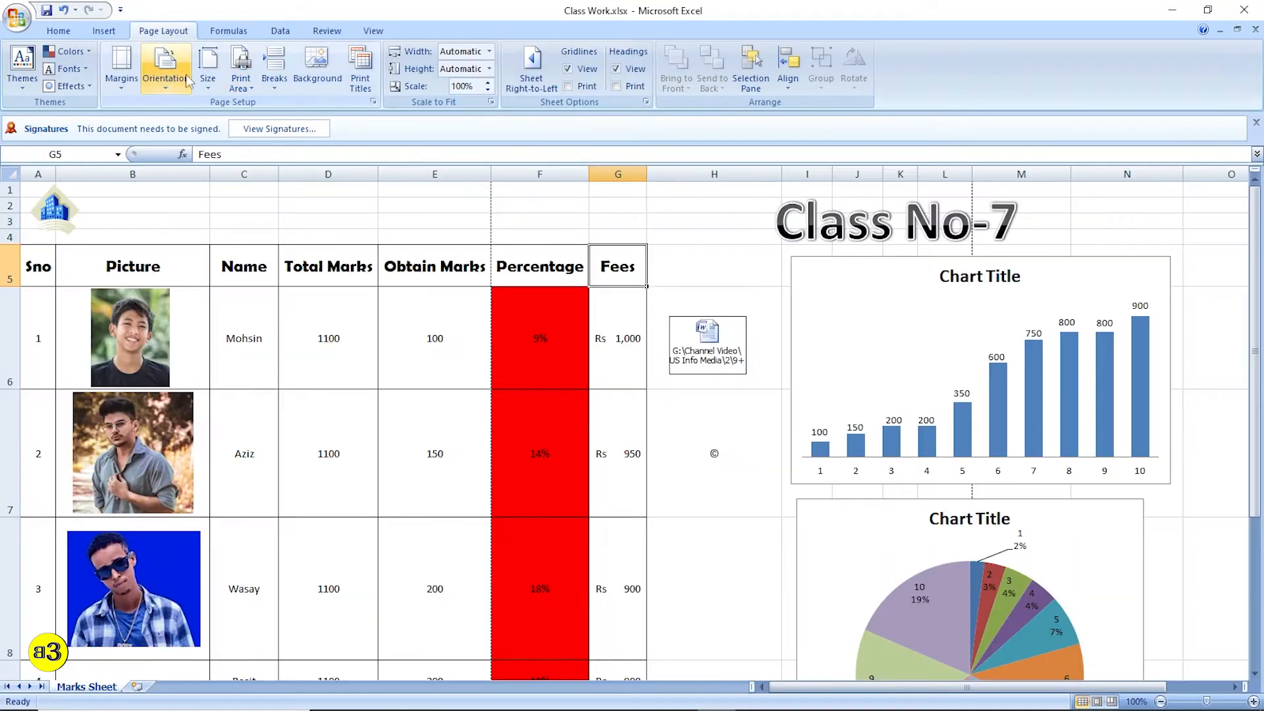
pyautogui.click(129, 92)
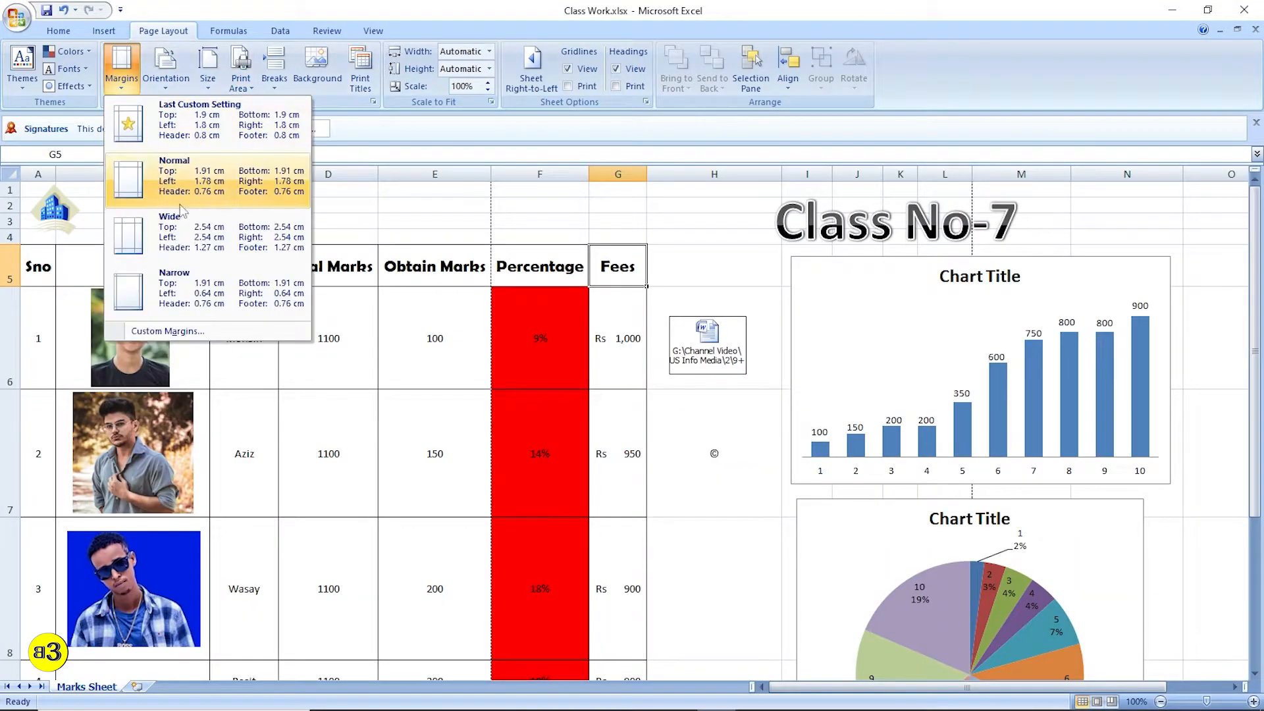
pyautogui.click(129, 92)
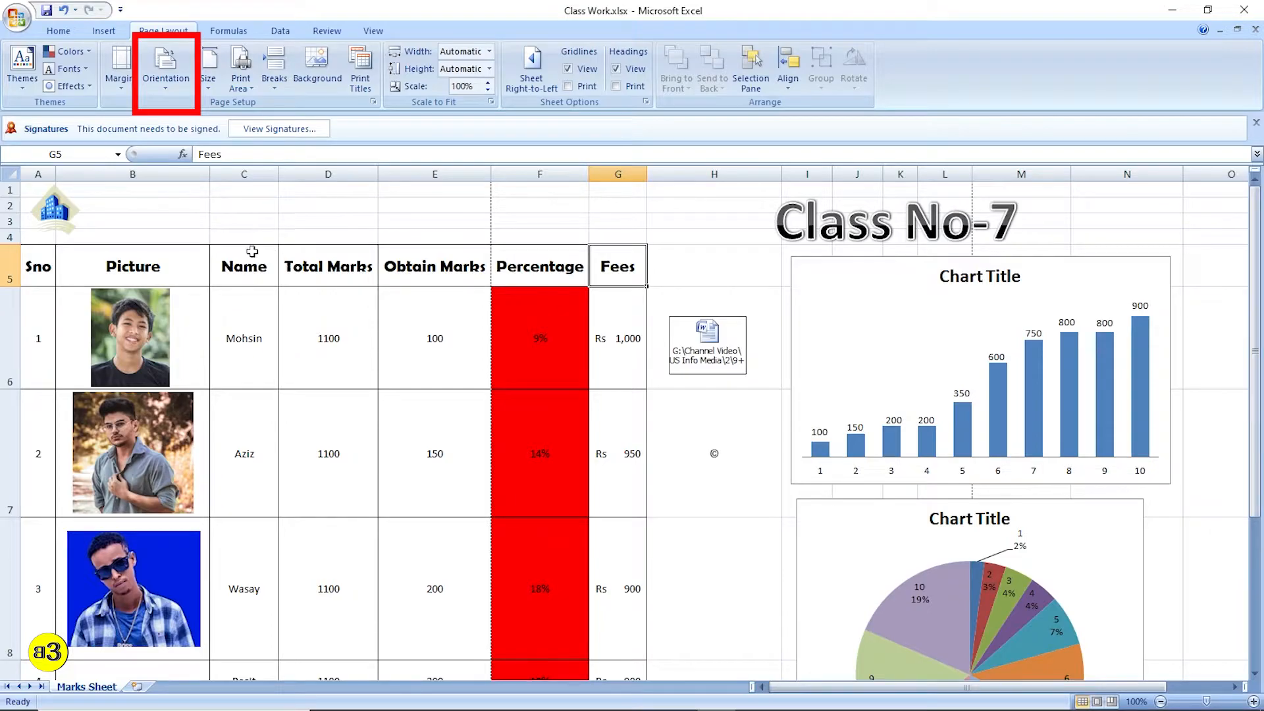
# Check the portrait layout of the active sheet in print preview and hide the margin guides
pyautogui.click(166, 93)
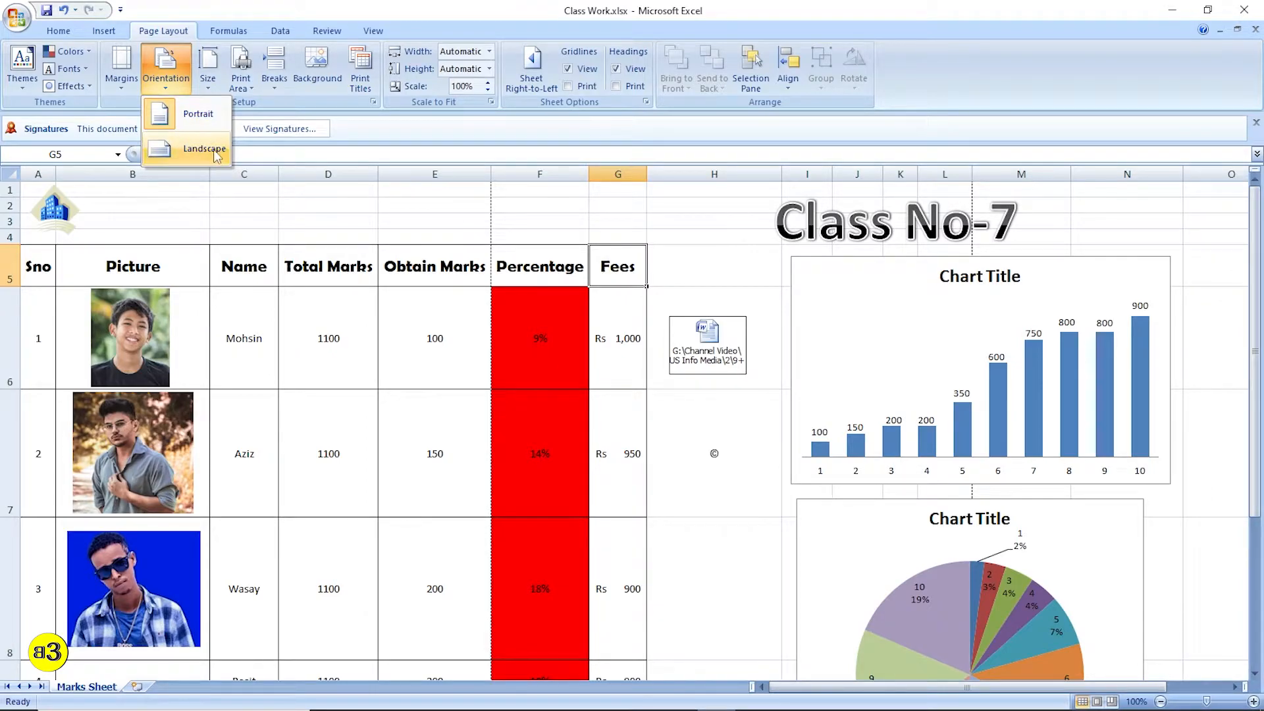
pyautogui.click(309, 296)
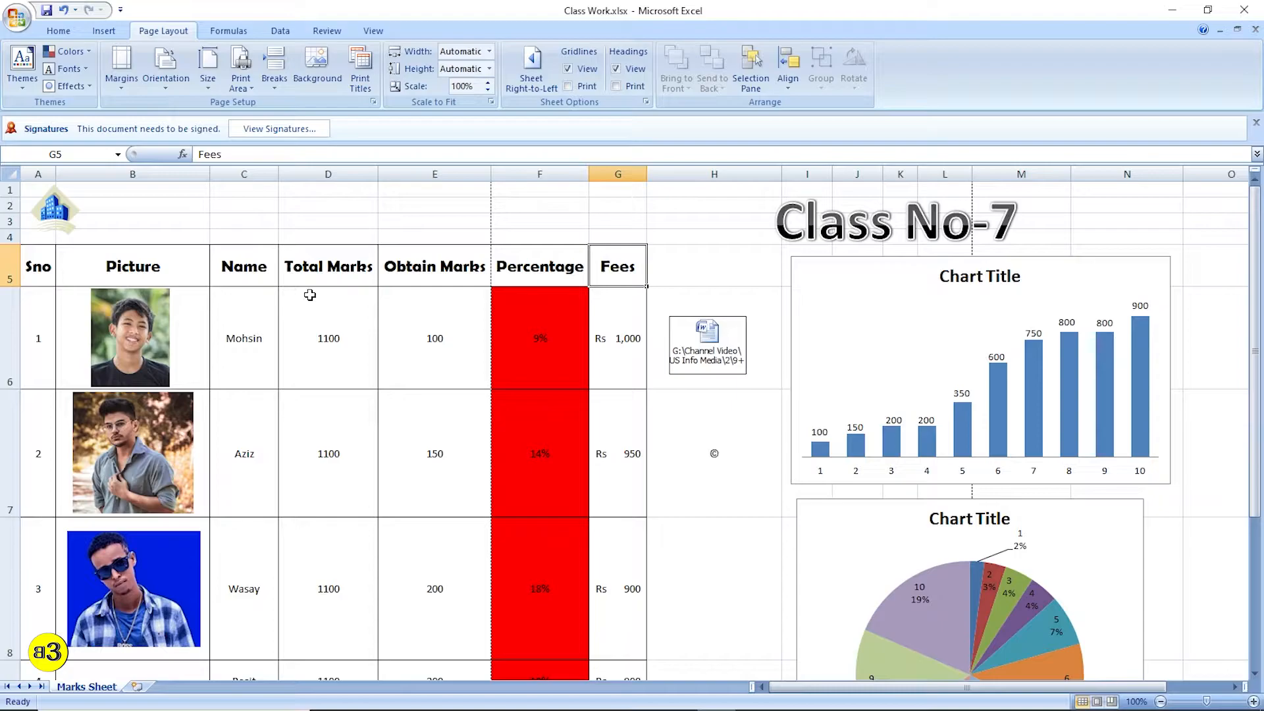
pyautogui.hotkey('ctrl', 'p')
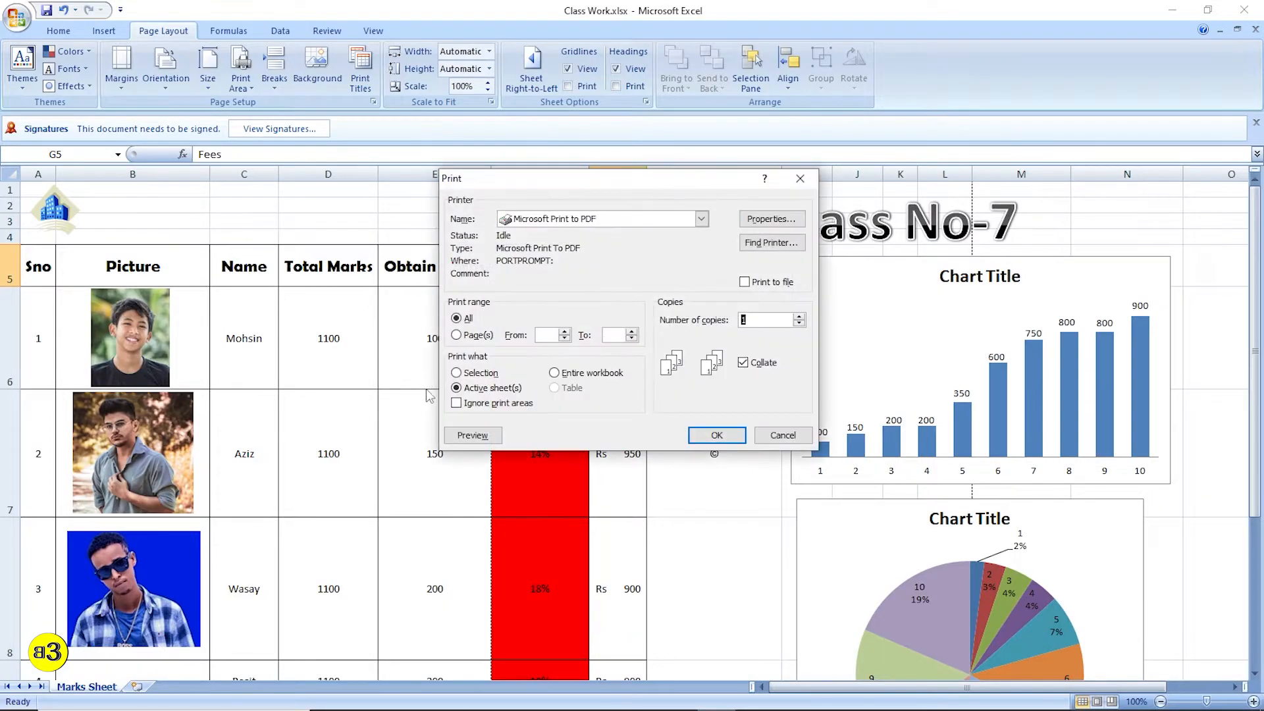
pyautogui.click(471, 437)
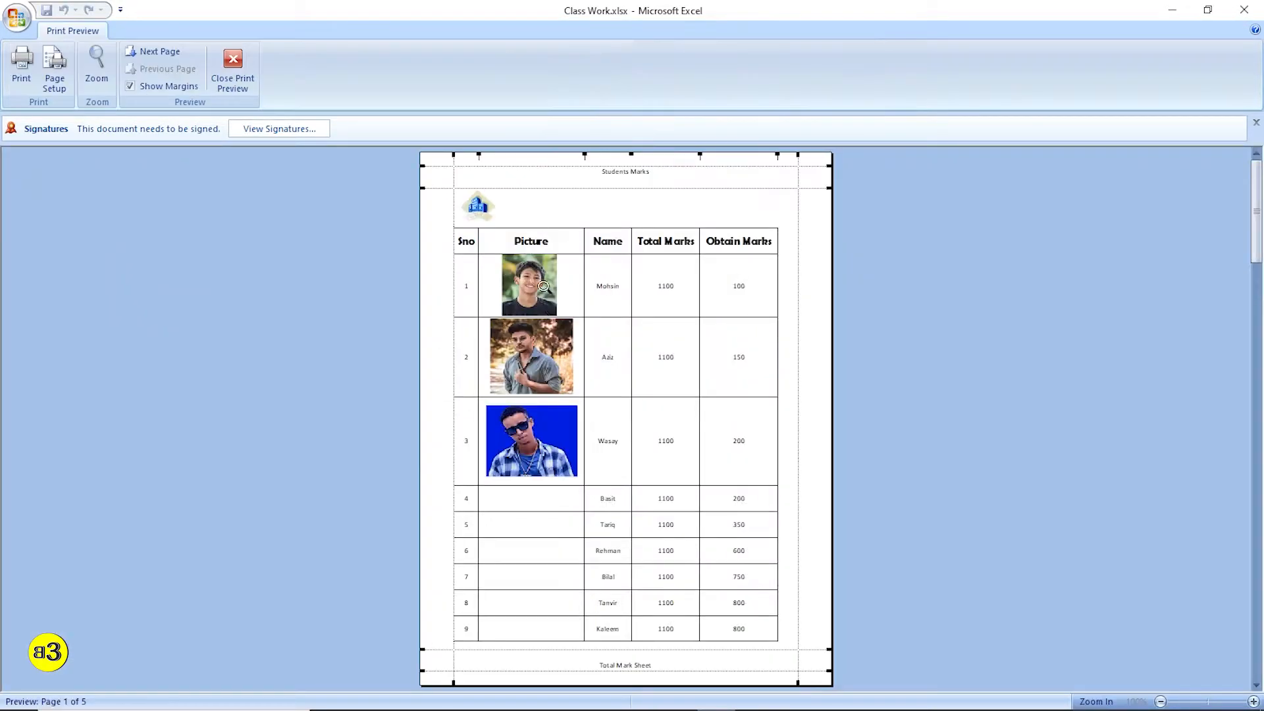
pyautogui.click(176, 91)
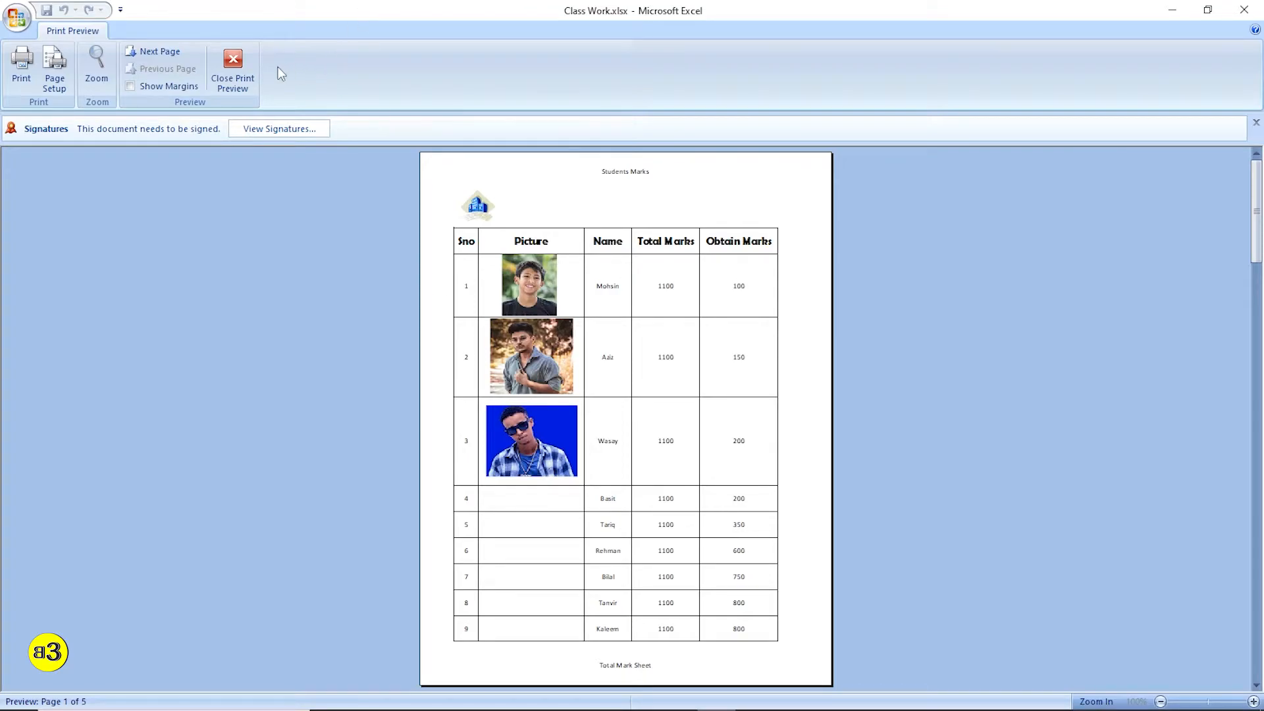
pyautogui.click(232, 69)
# Set the page orientation to Landscape and check the first page of the sheet in print preview
pyautogui.click(167, 91)
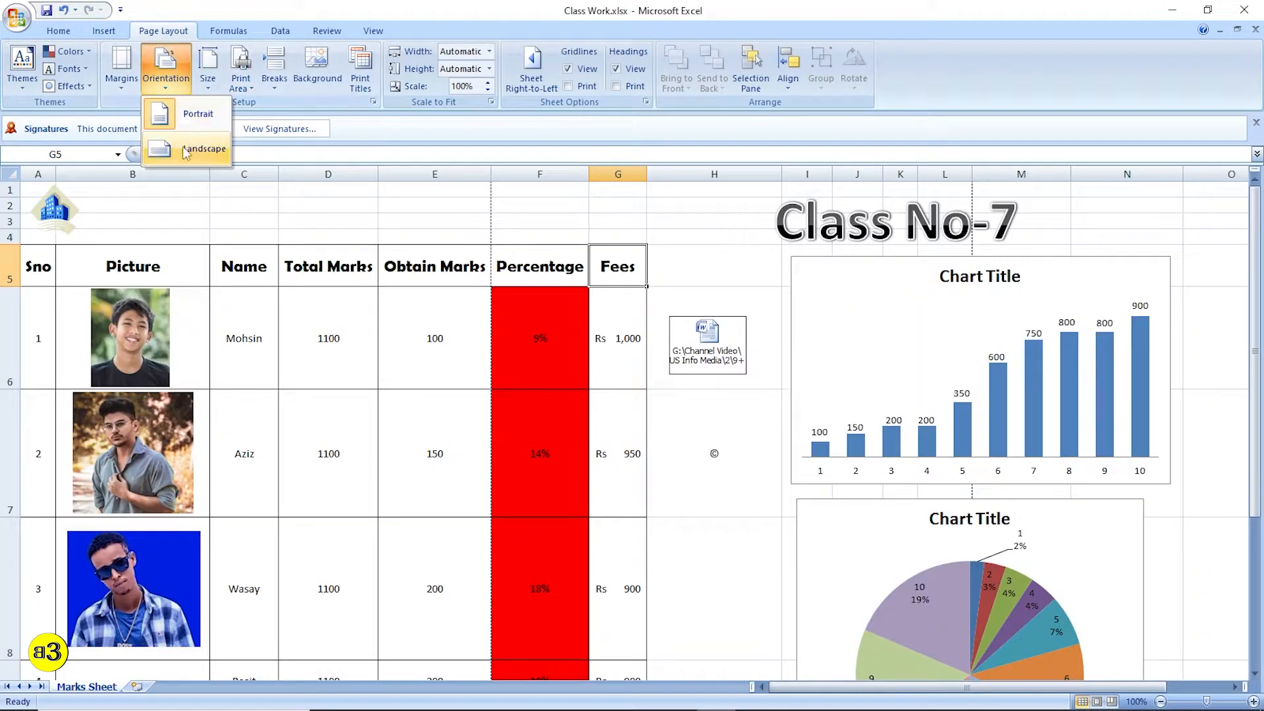
pyautogui.click(184, 150)
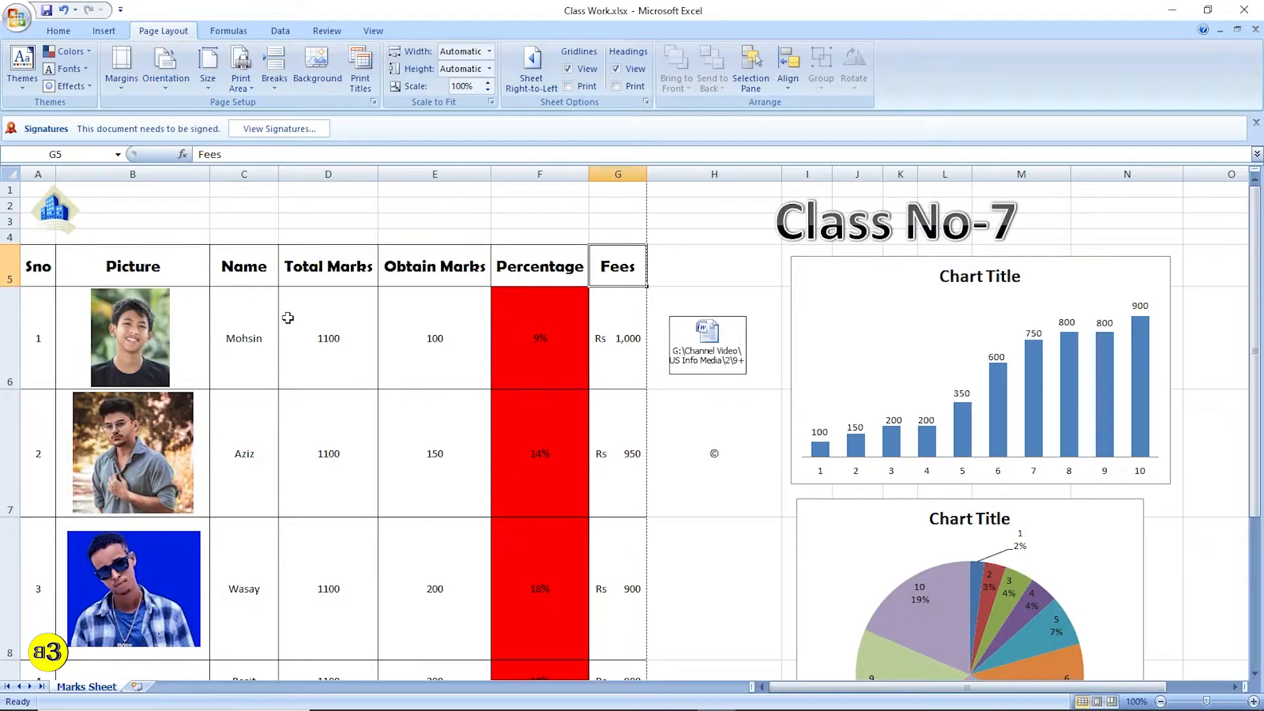
pyautogui.hotkey('ctrl', 'p')
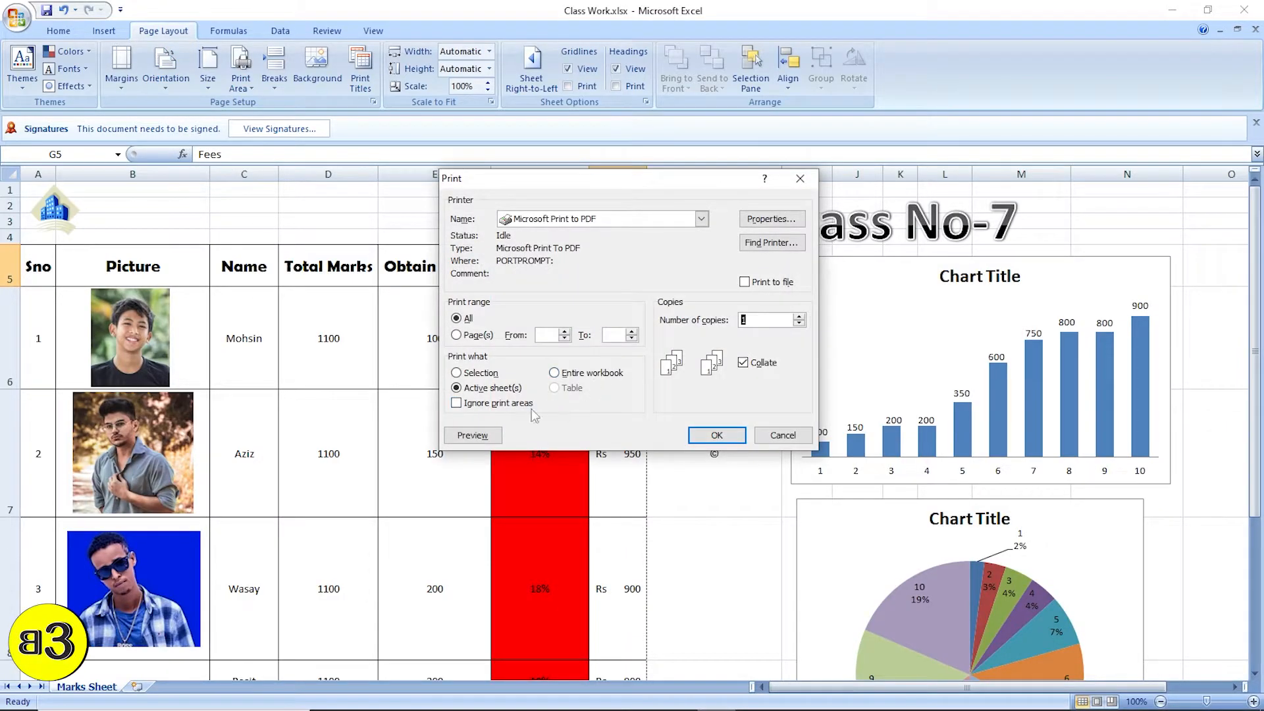
pyautogui.click(472, 436)
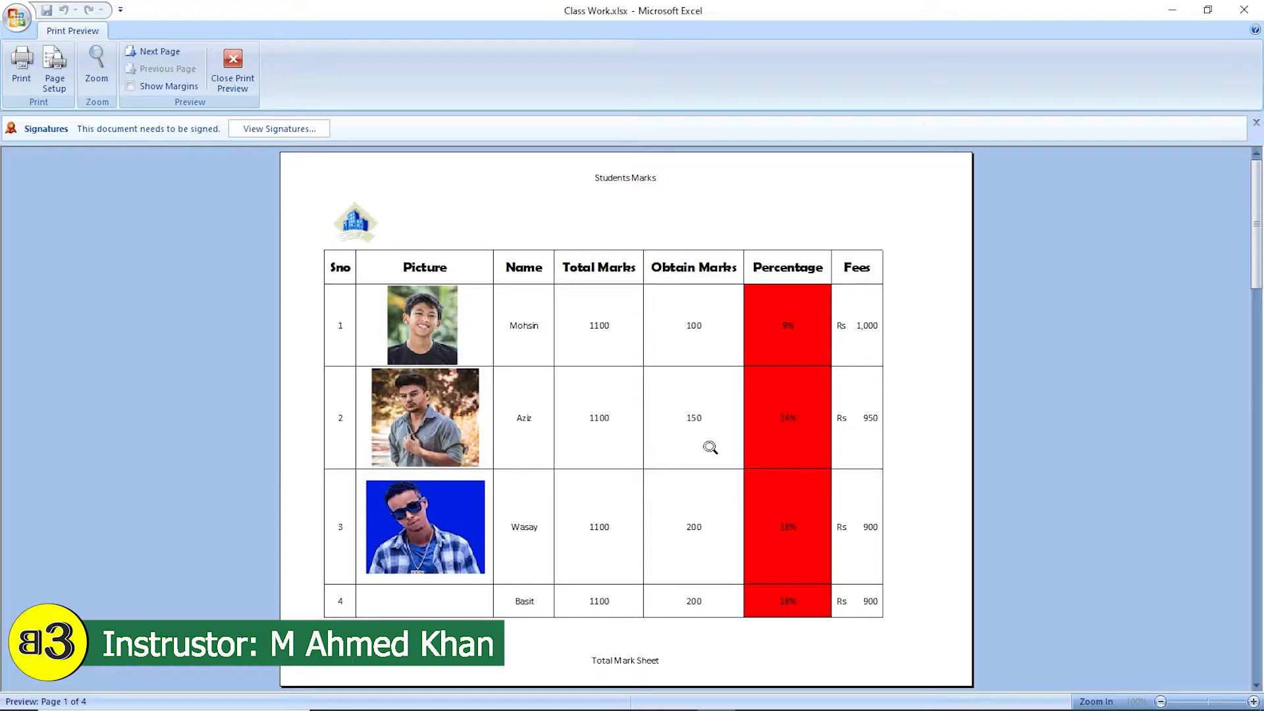
pyautogui.click(710, 447)
pyautogui.click(714, 450)
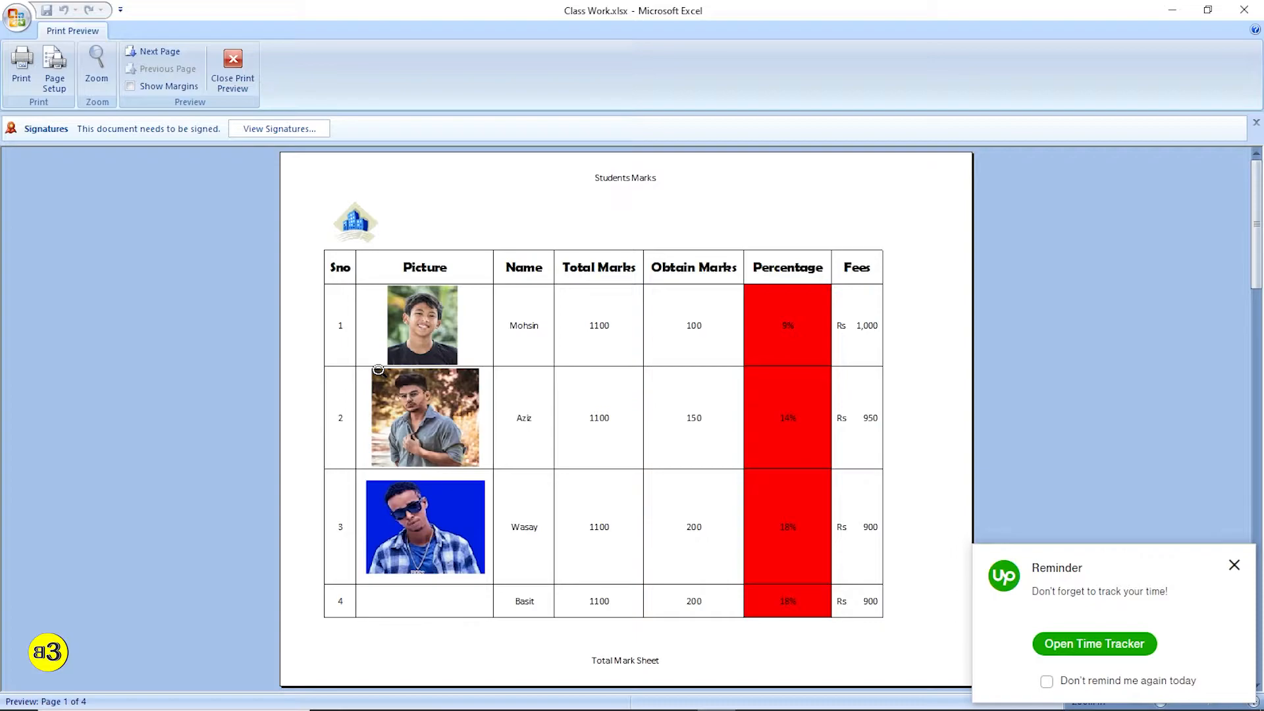
pyautogui.click(1234, 564)
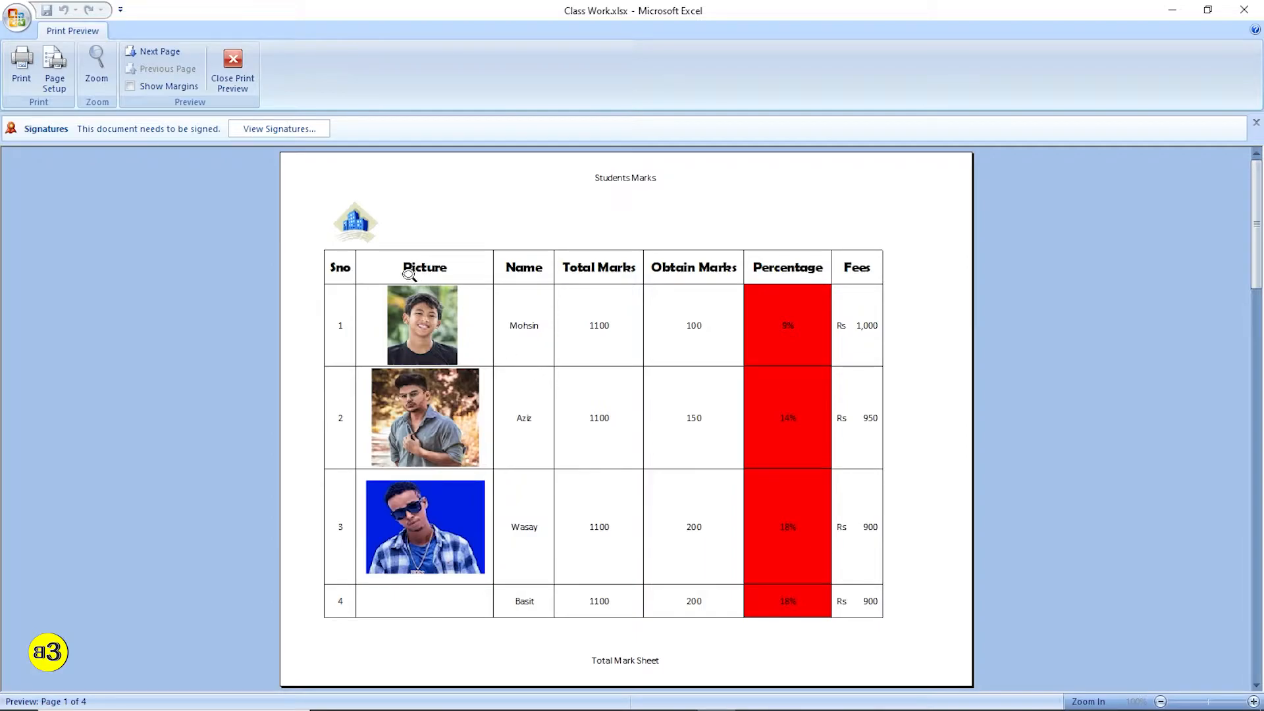
pyautogui.click(233, 69)
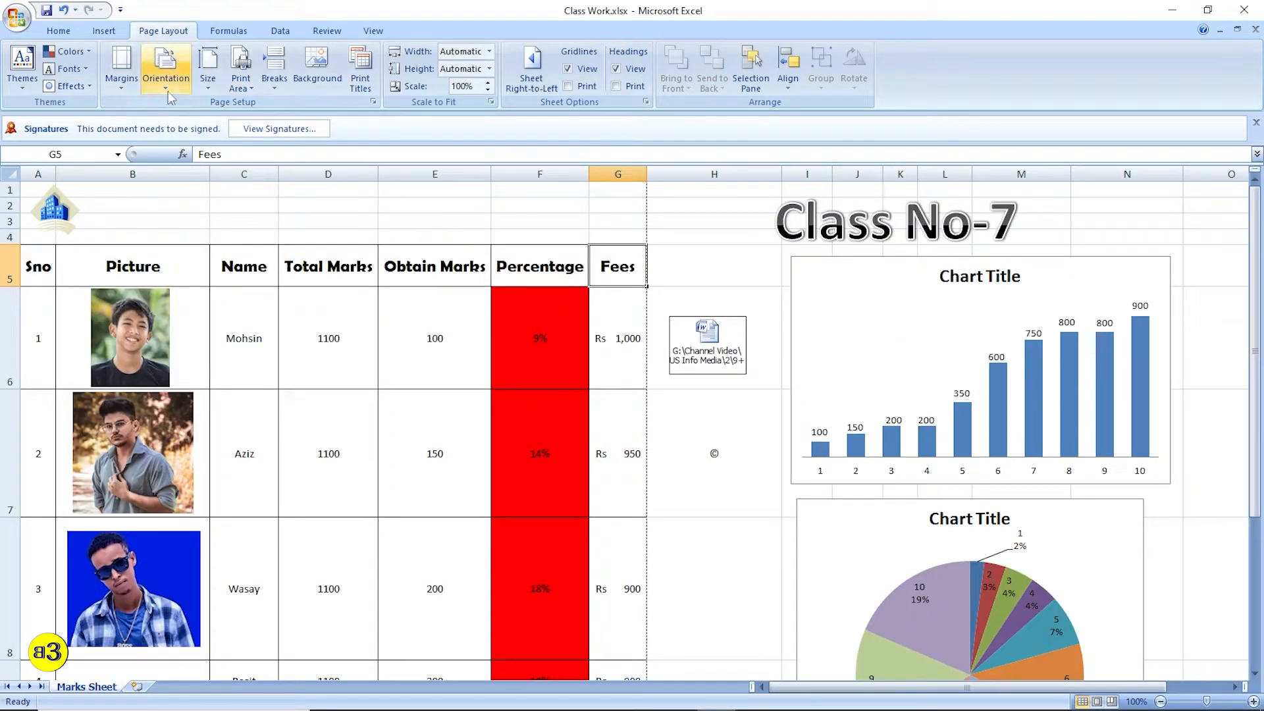
# Set the paper size to A4 (21 cm x 29.7 cm)
pyautogui.click(214, 93)
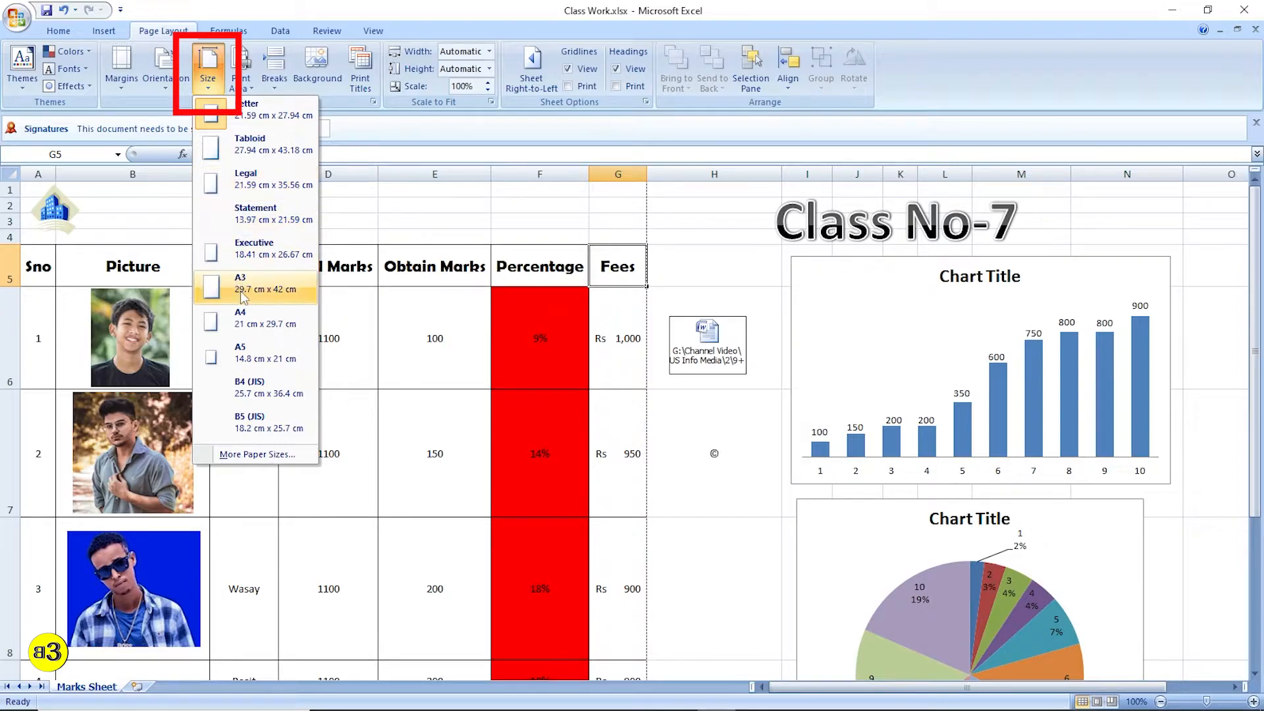
pyautogui.click(256, 321)
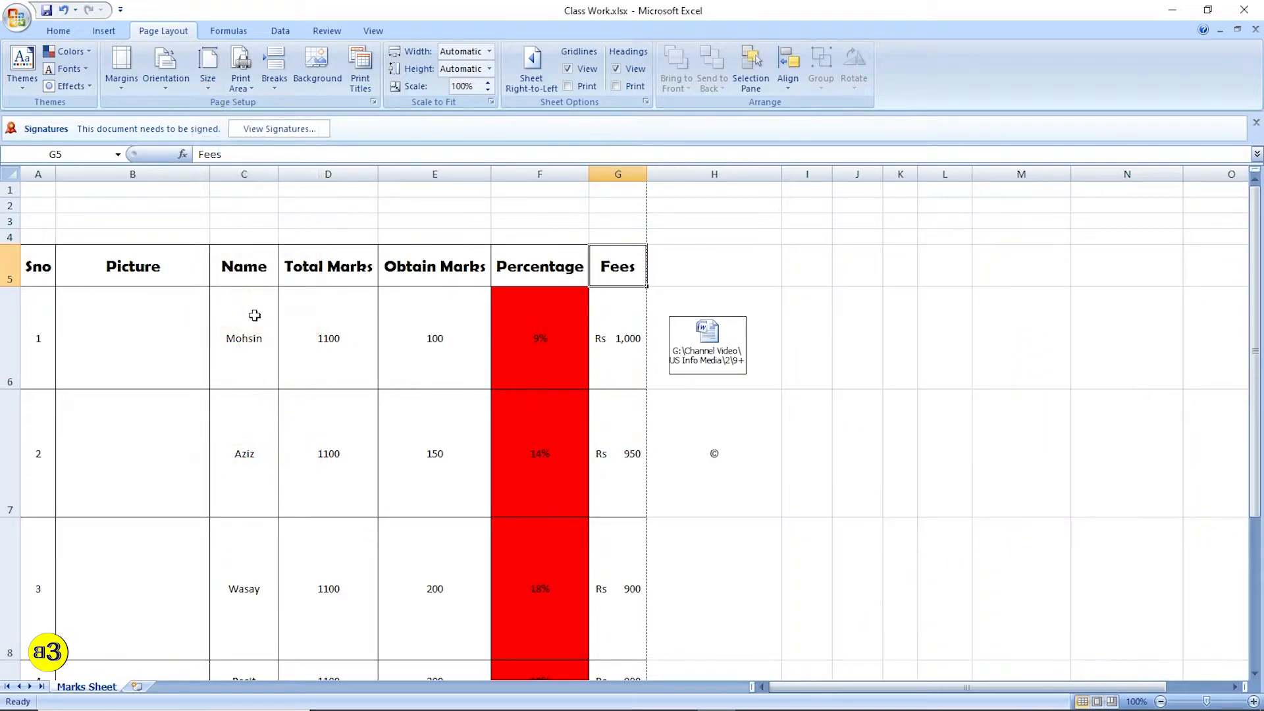
pyautogui.scroll(-3, 353, 329)
pyautogui.scroll(3, 354, 329)
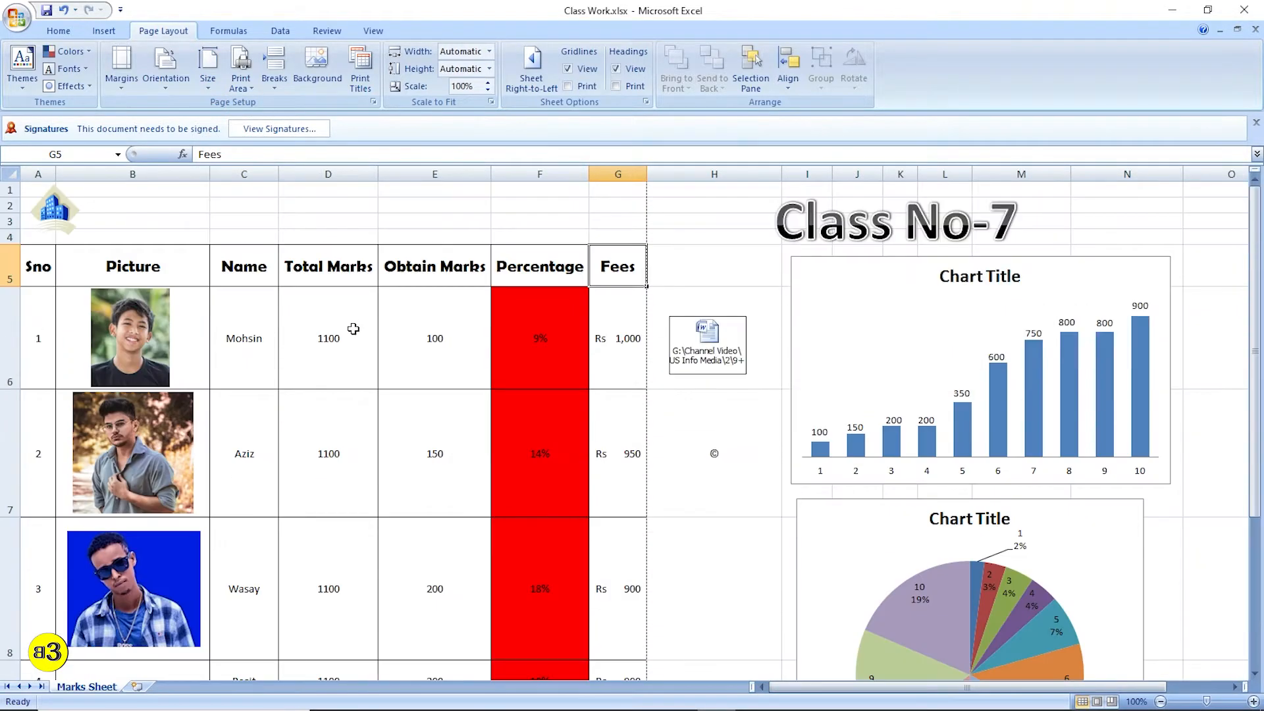
pyautogui.click(213, 85)
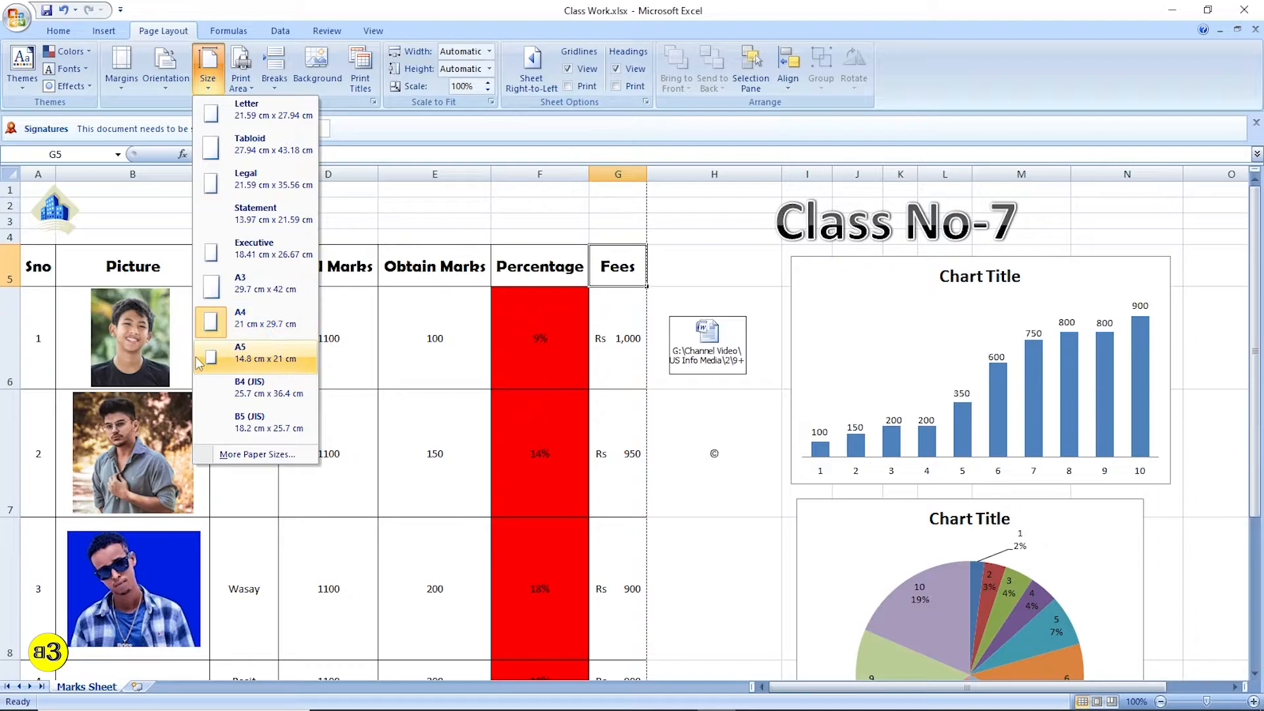
pyautogui.click(245, 323)
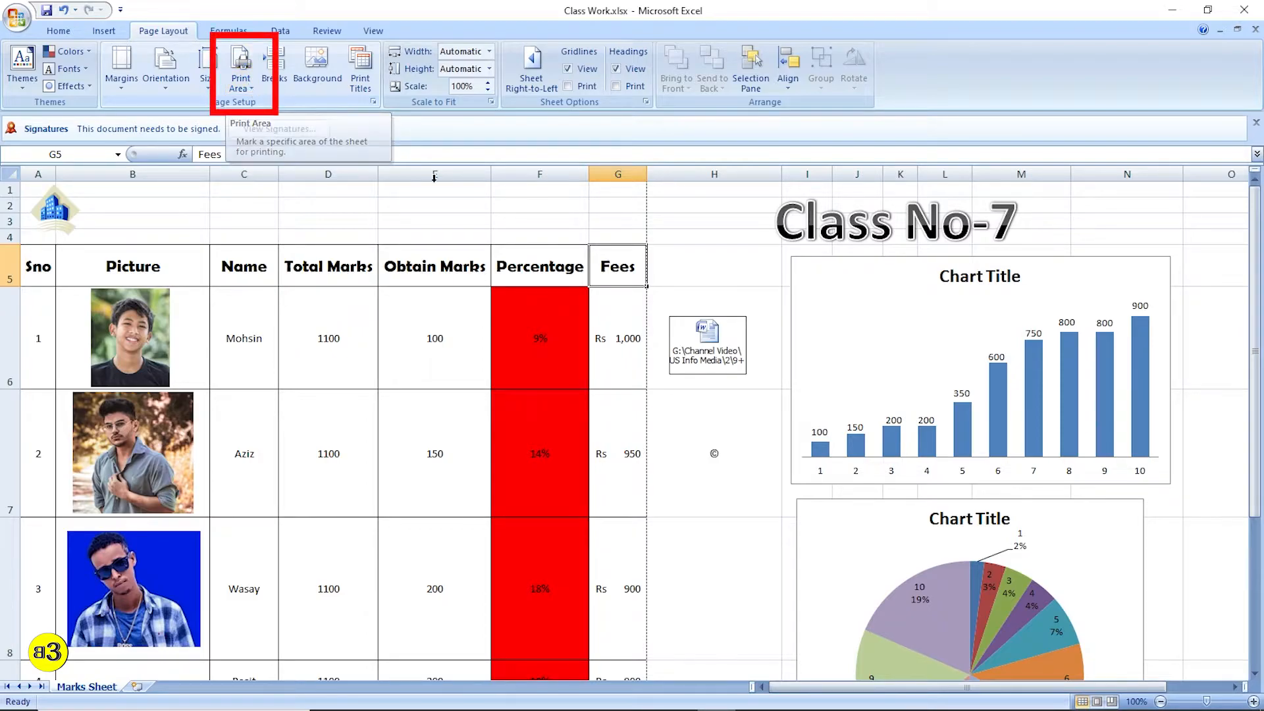
# Look over the marks sheet's page breaks and check the A4 landscape layout in print preview
pyautogui.scroll(-3, 459, 220)
pyautogui.scroll(2, 460, 219)
pyautogui.scroll(1, 460, 224)
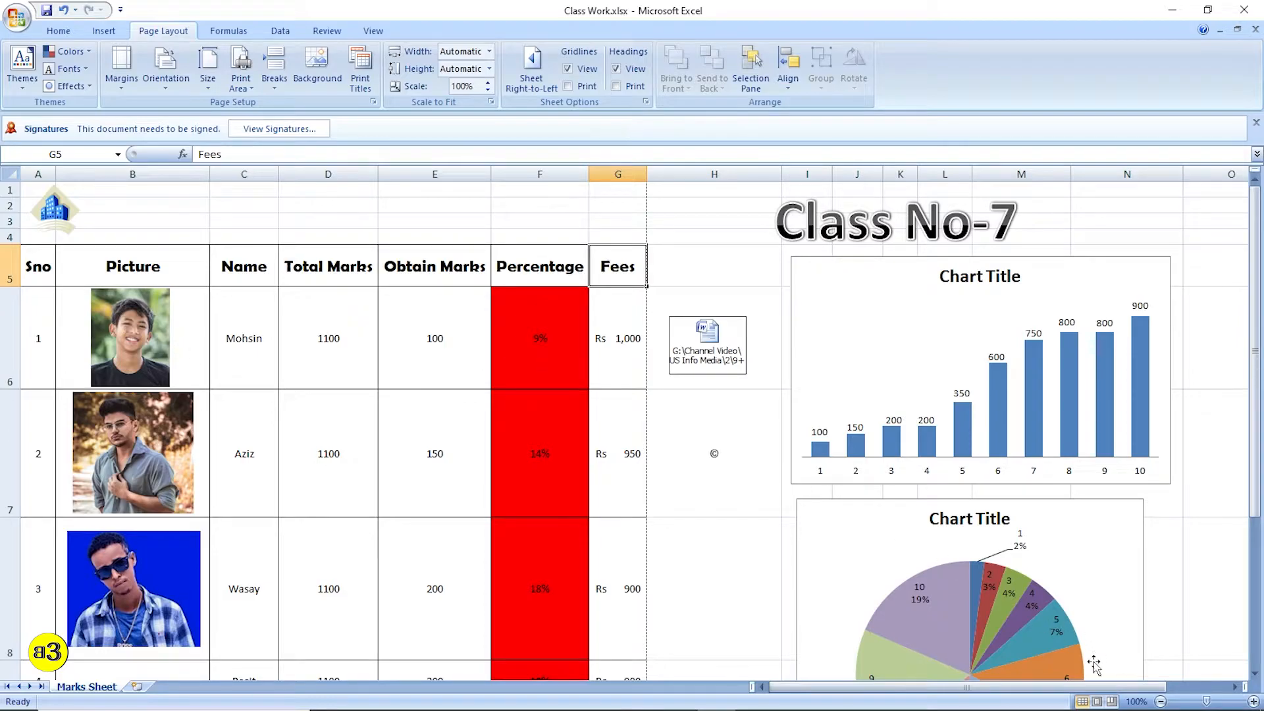
pyautogui.scroll(-3, 473, 429)
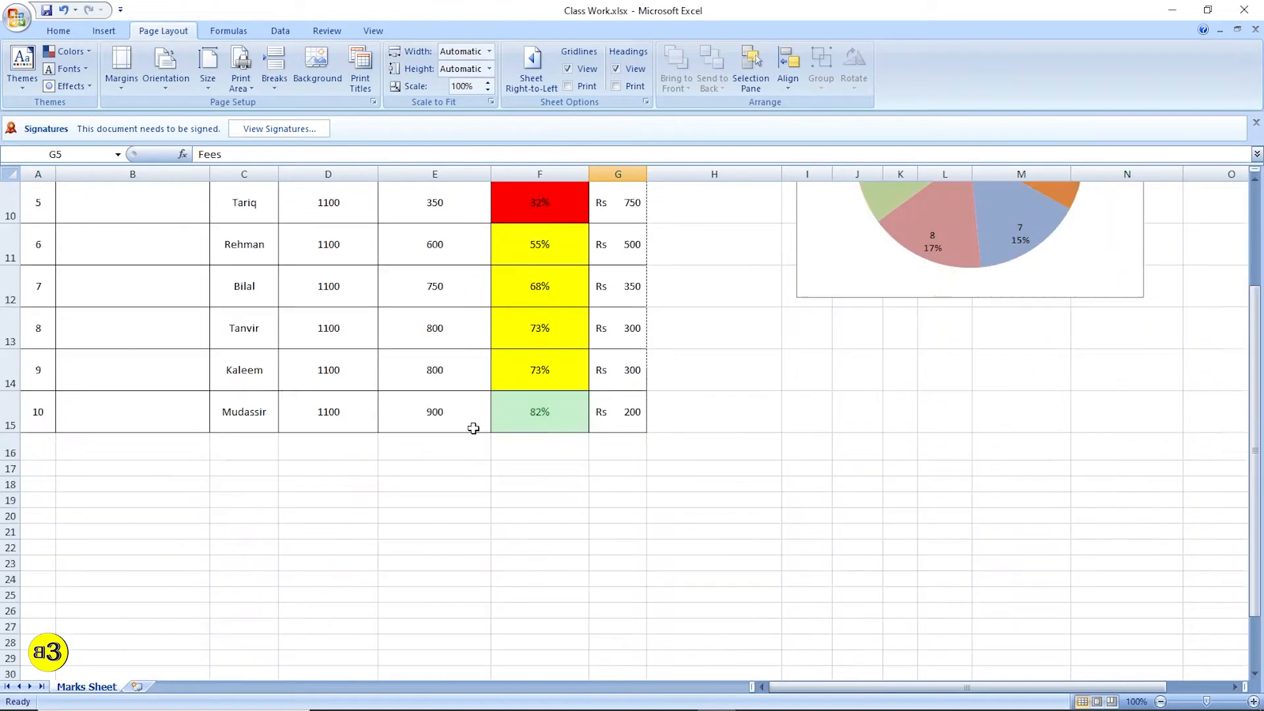
pyautogui.scroll(3, 474, 429)
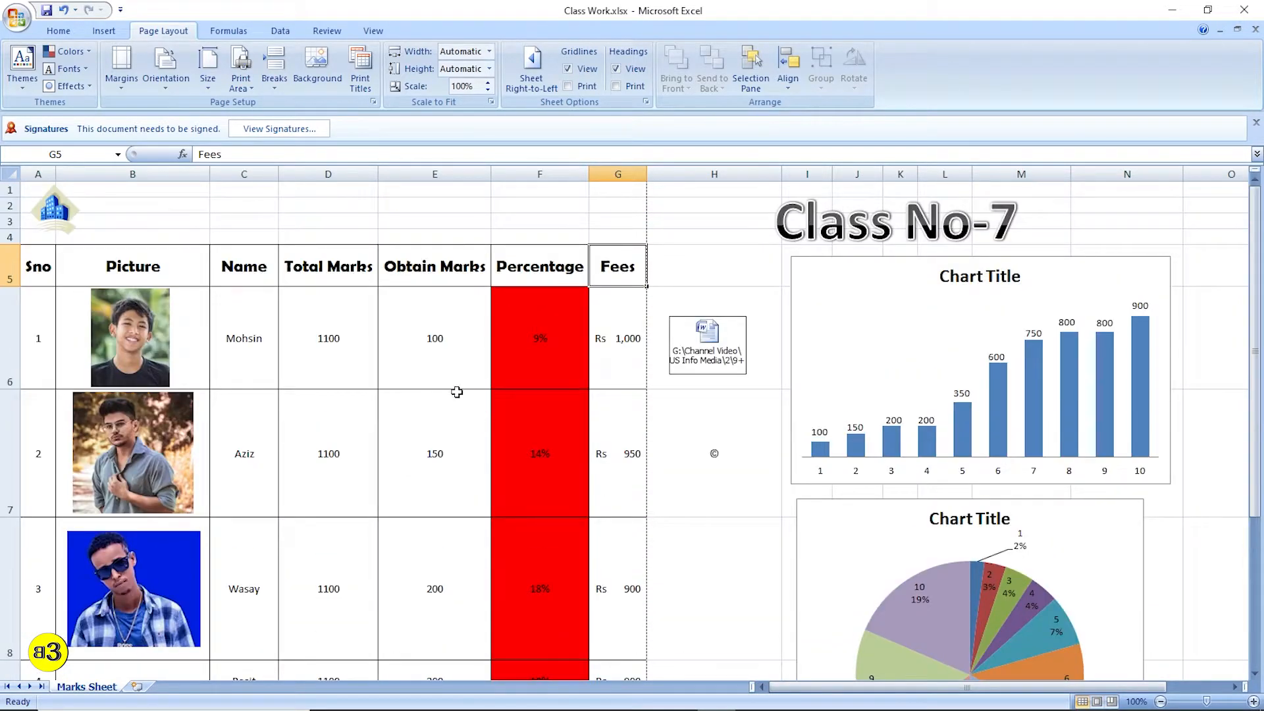
pyautogui.hotkey('ctrl', 'p')
pyautogui.click(468, 436)
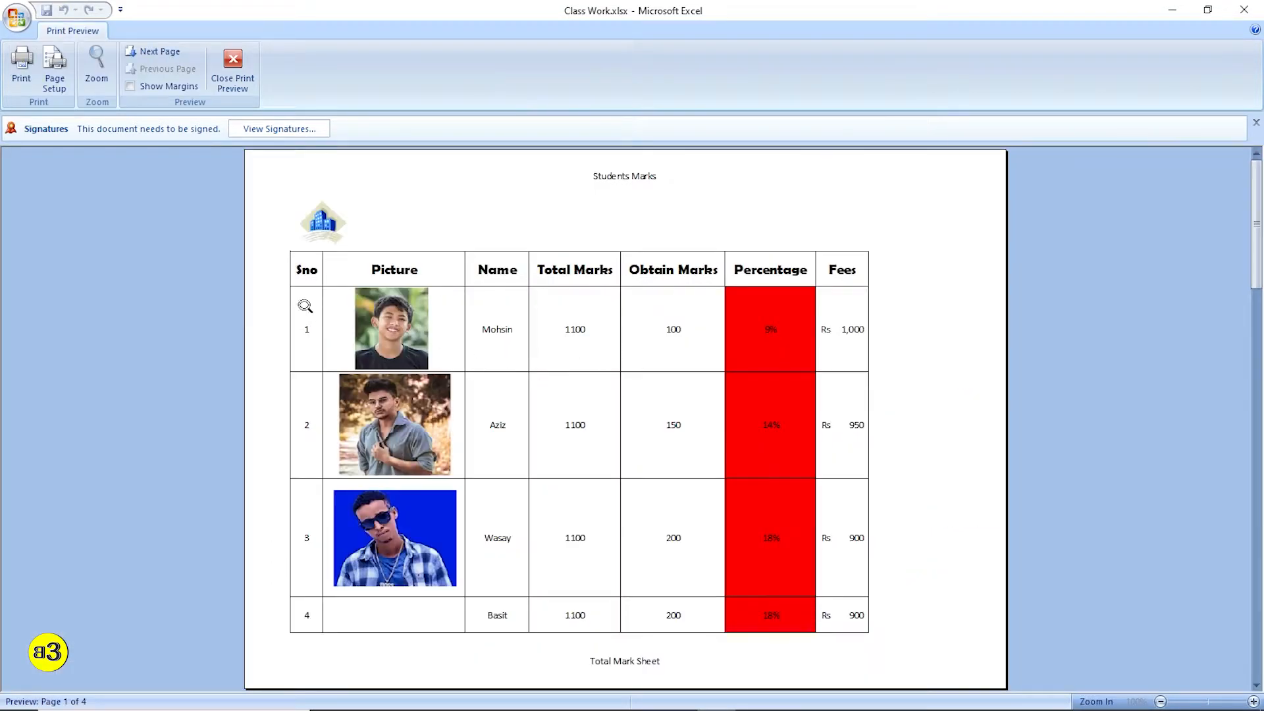
pyautogui.click(232, 72)
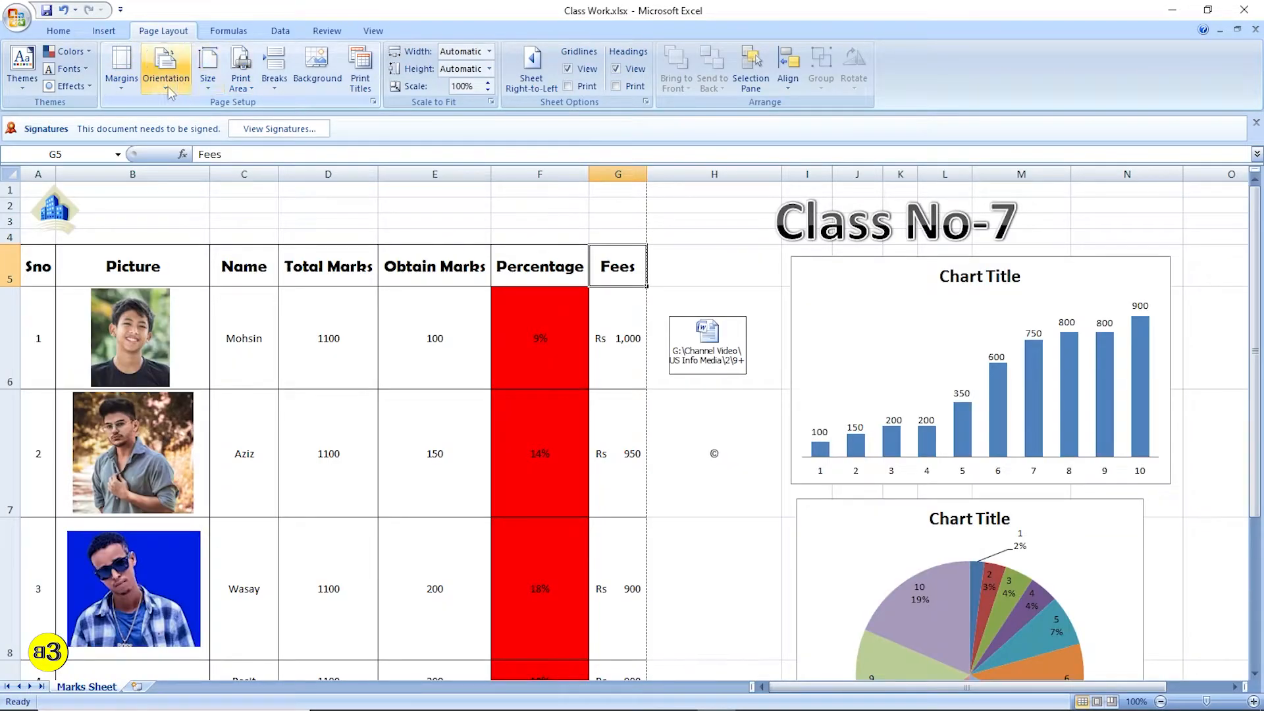
# Set the page orientation to Portrait and check the A4 layout of the marks sheet in print preview
pyautogui.click(166, 79)
pyautogui.click(191, 117)
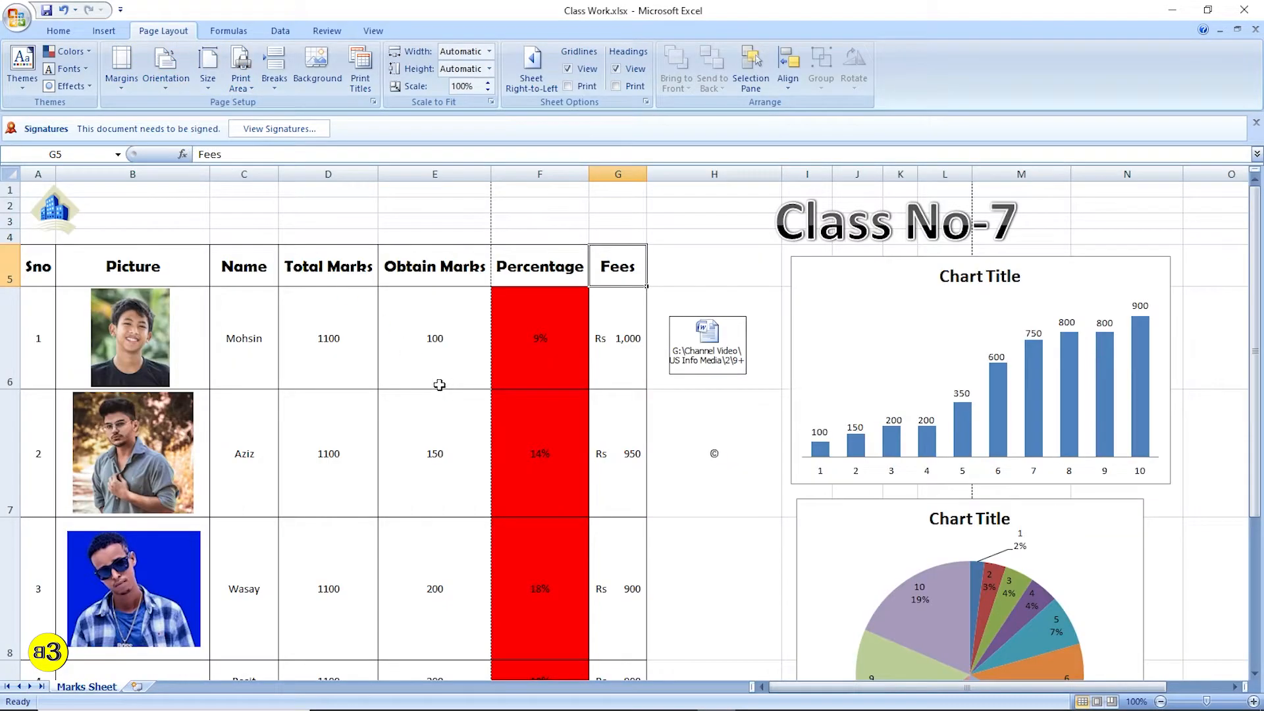
pyautogui.scroll(-3, 460, 293)
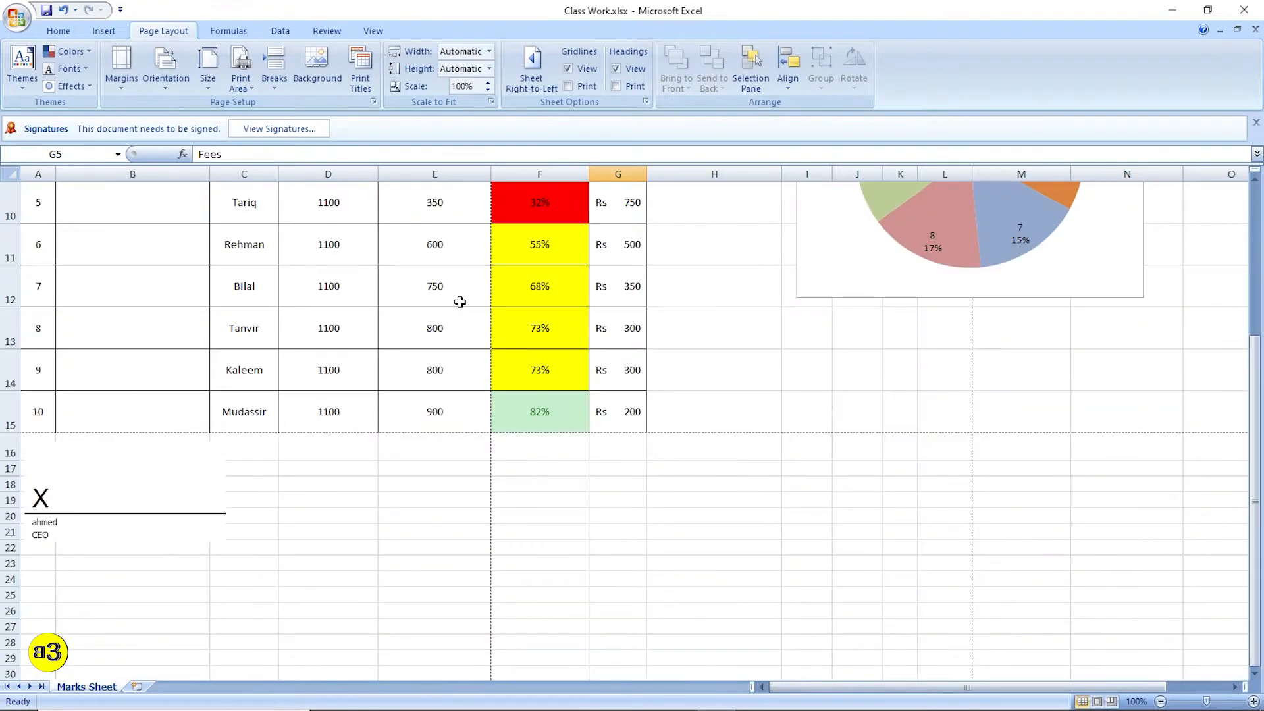
pyautogui.scroll(3, 460, 303)
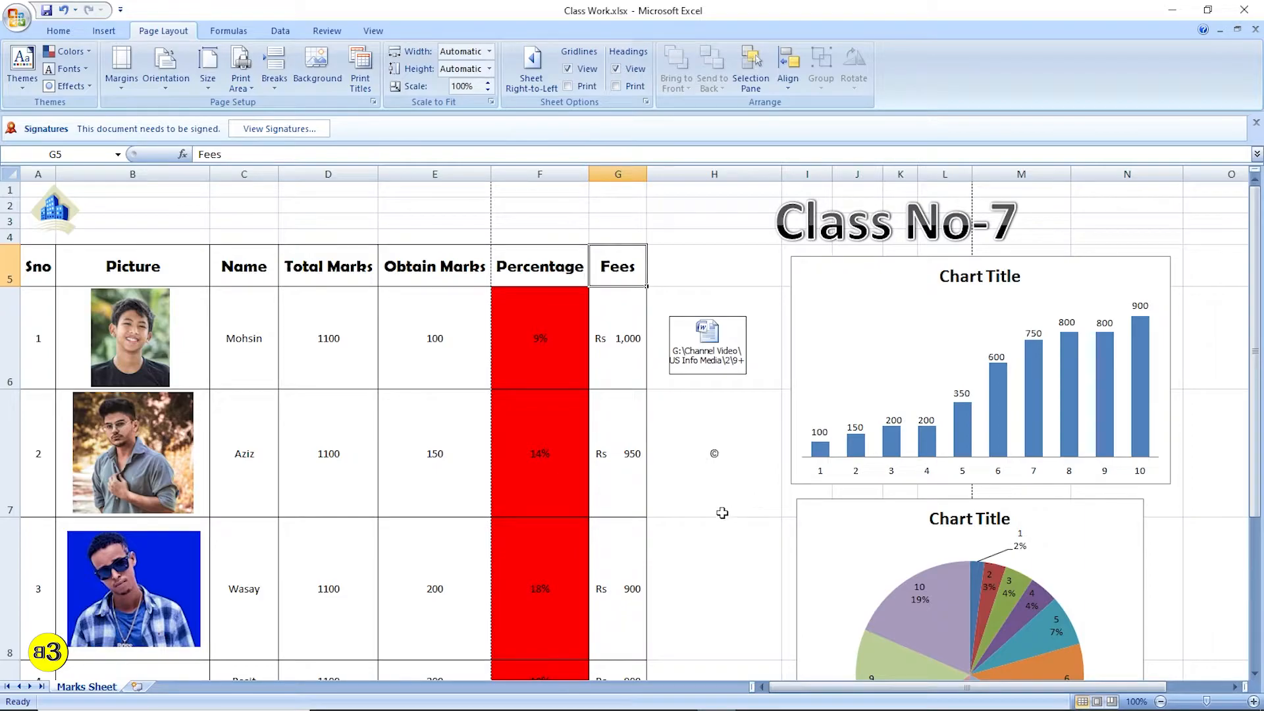
pyautogui.hotkey('ctrl', 'p')
pyautogui.click(495, 435)
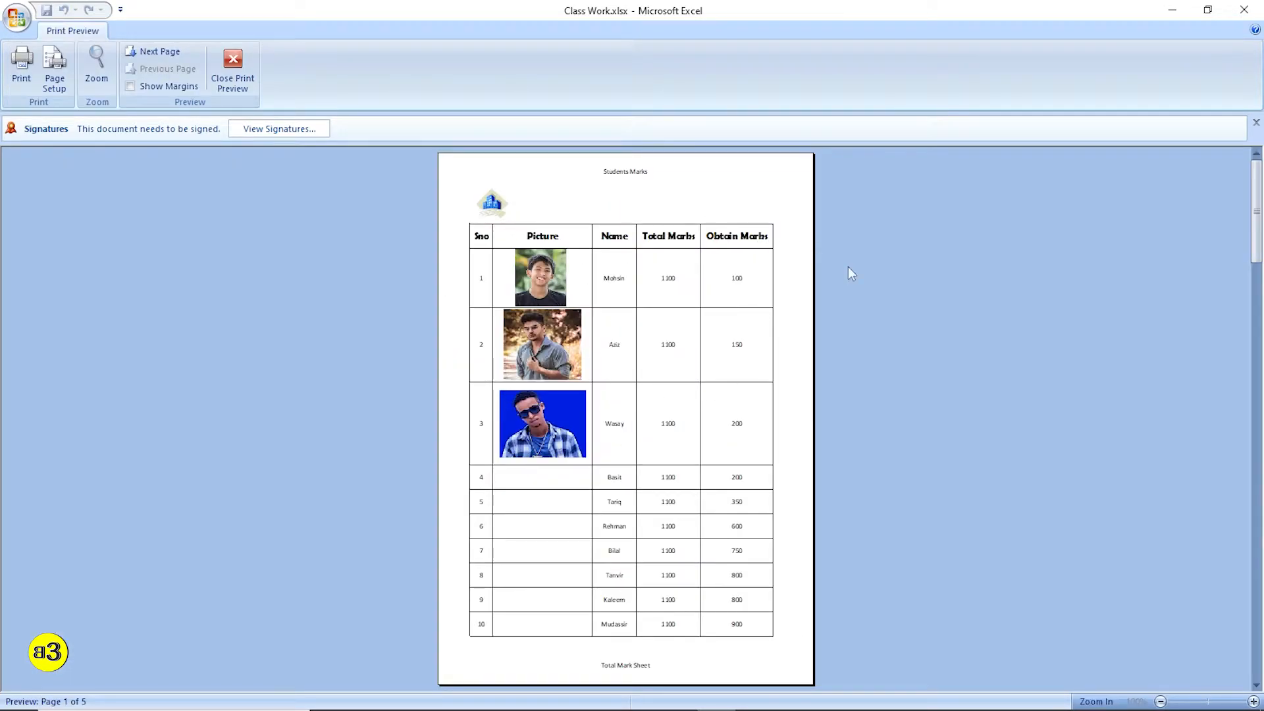
pyautogui.click(232, 66)
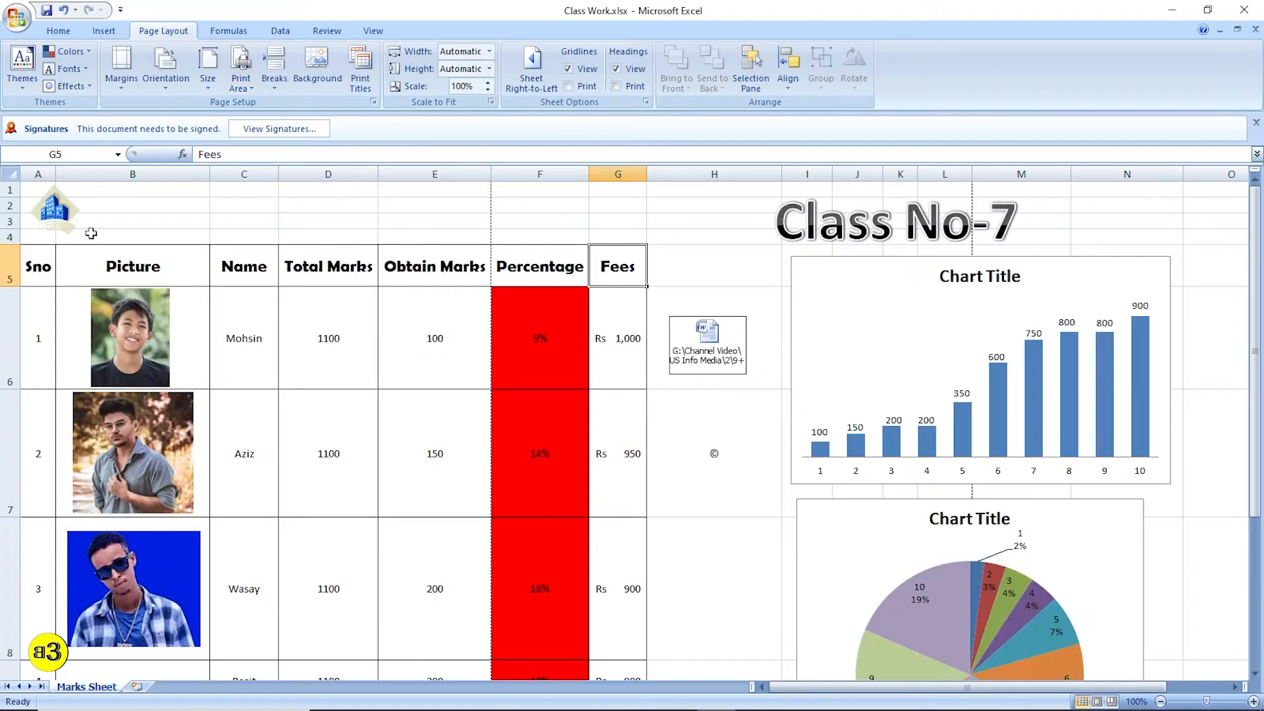
# Set the marks table A5:G15, from the Sno header through the last Fees row, as the print area
pyautogui.moveTo(38, 265); pyautogui.dragTo(623, 605)
pyautogui.scroll(3, 535, 511)
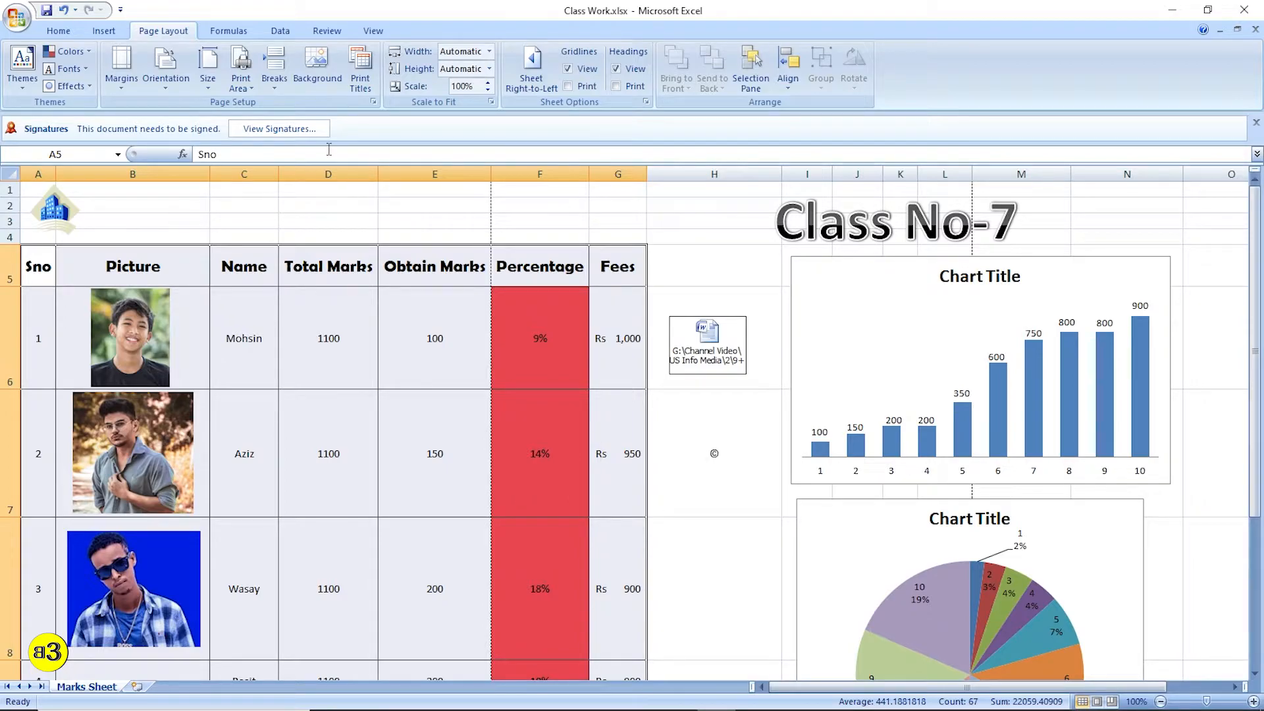
pyautogui.click(241, 80)
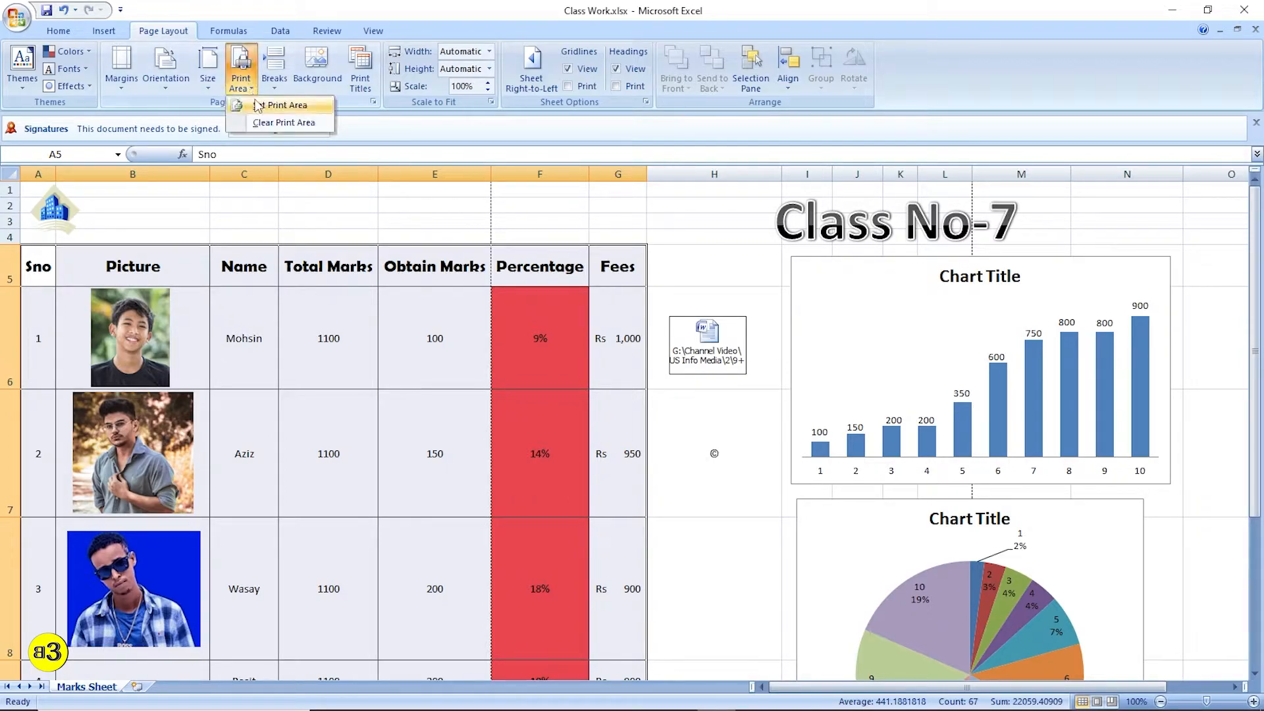
pyautogui.click(293, 106)
pyautogui.scroll(-1, 403, 354)
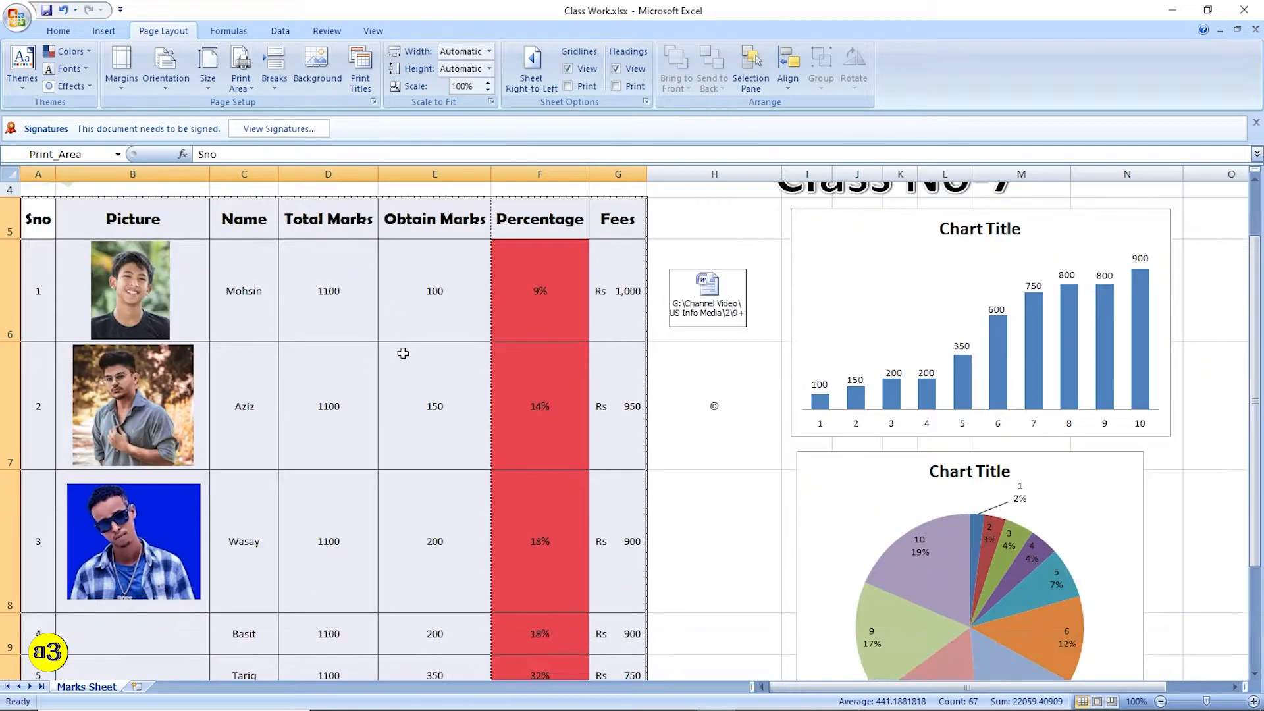
pyautogui.click(402, 353)
pyautogui.scroll(1, 418, 339)
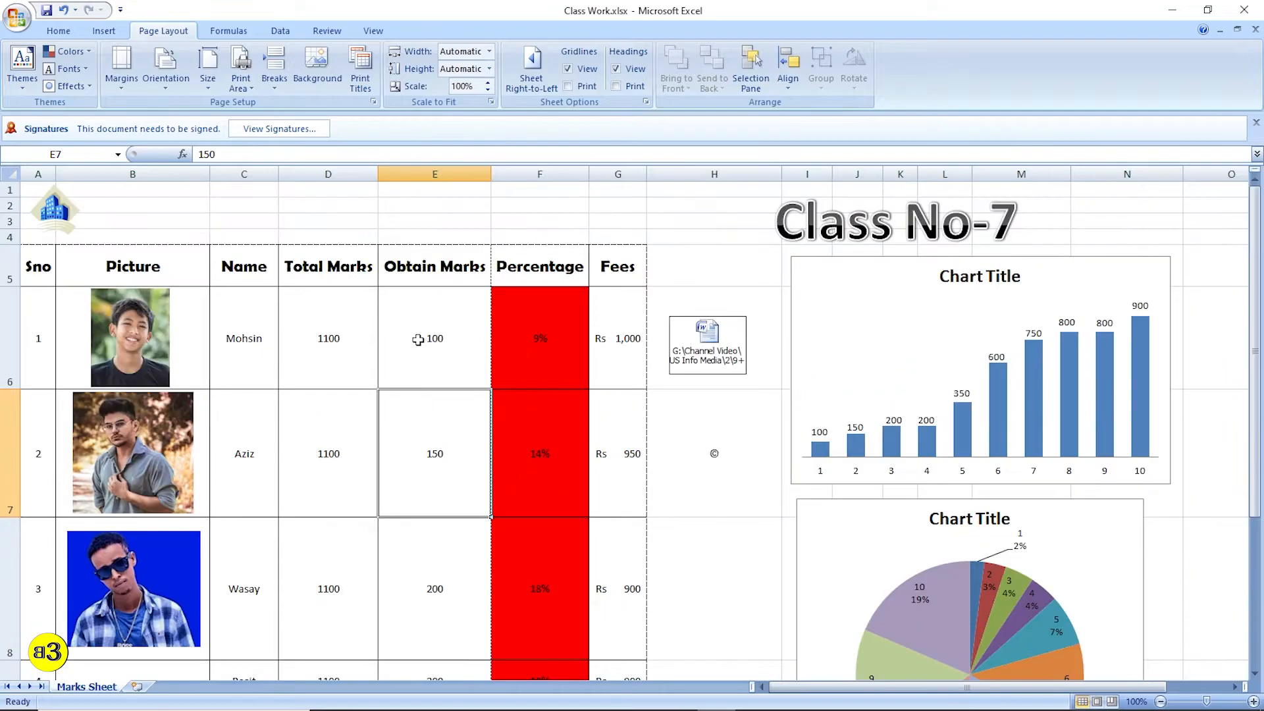
# Look over the print area around the marks table A5:G15 and the page break inside it
pyautogui.moveTo(38, 266); pyautogui.dragTo(617, 587)
pyautogui.scroll(3, 616, 588)
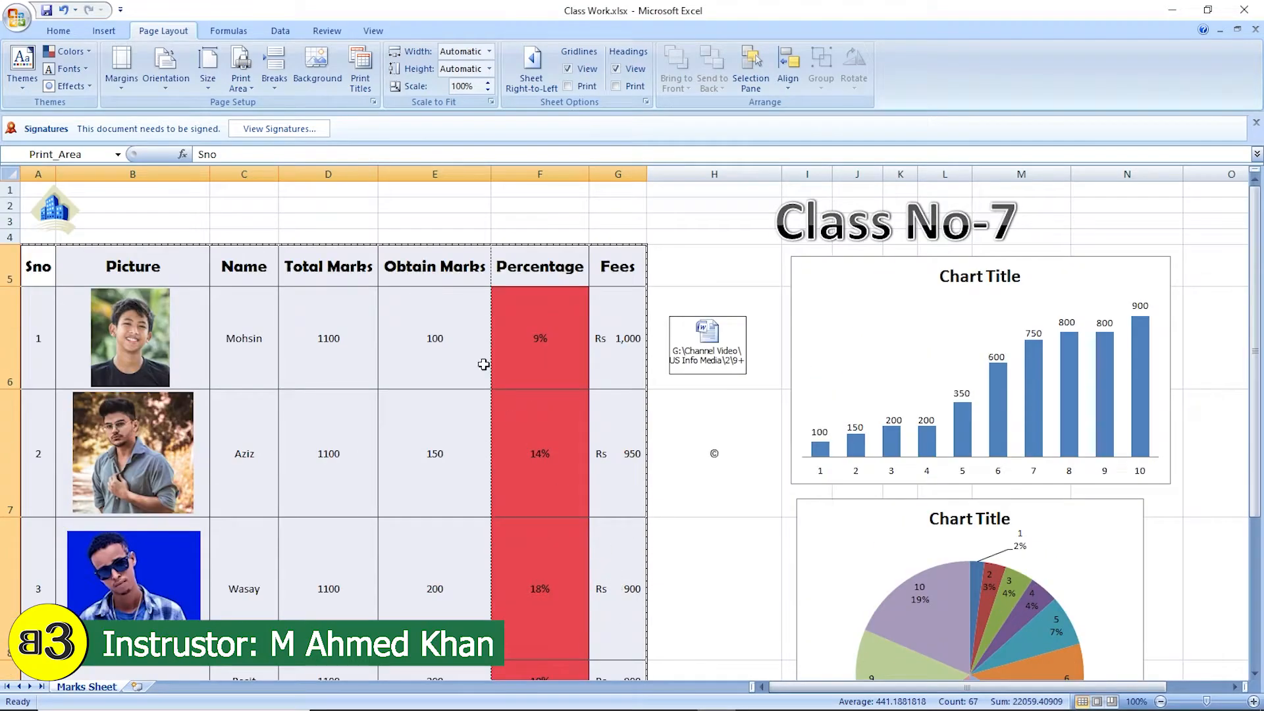
pyautogui.click(469, 270)
pyautogui.press('Left')
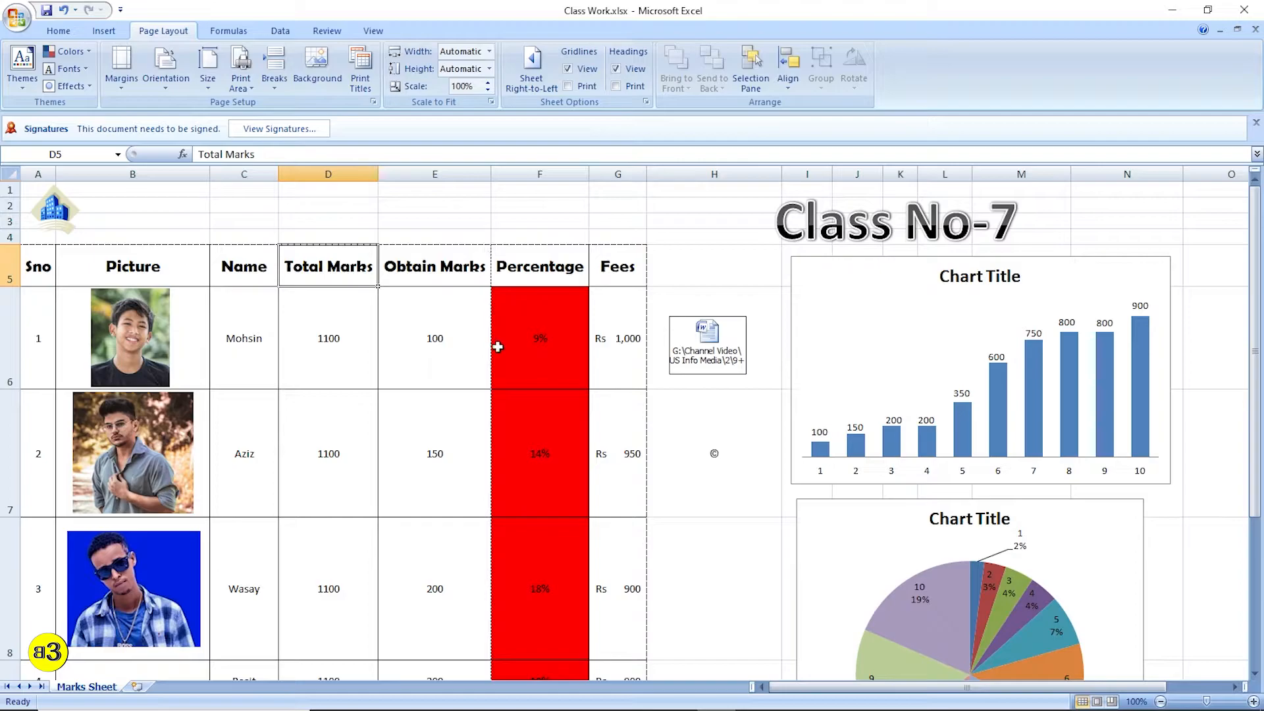
pyautogui.scroll(-4, 496, 353)
pyautogui.scroll(4, 497, 353)
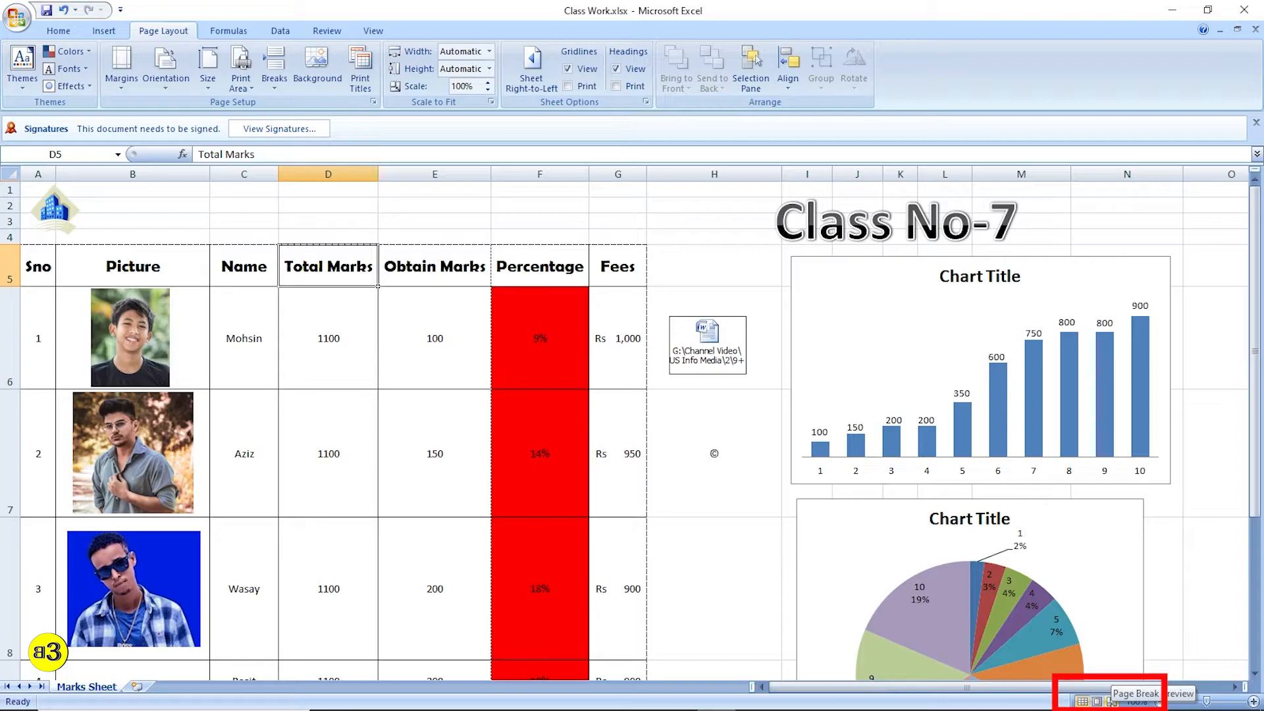
# Switch the marks sheet to Page Break Preview and dismiss the welcome message
pyautogui.click(1110, 702)
pyautogui.click(620, 341)
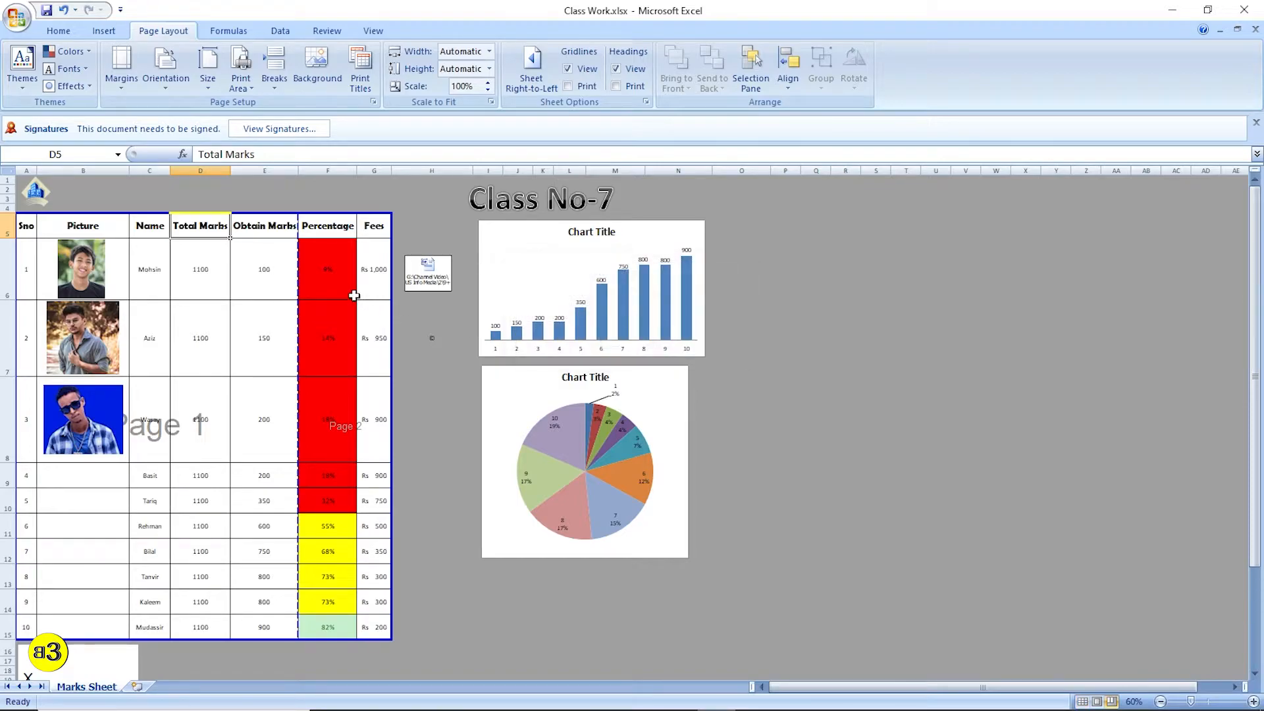
pyautogui.click(252, 270)
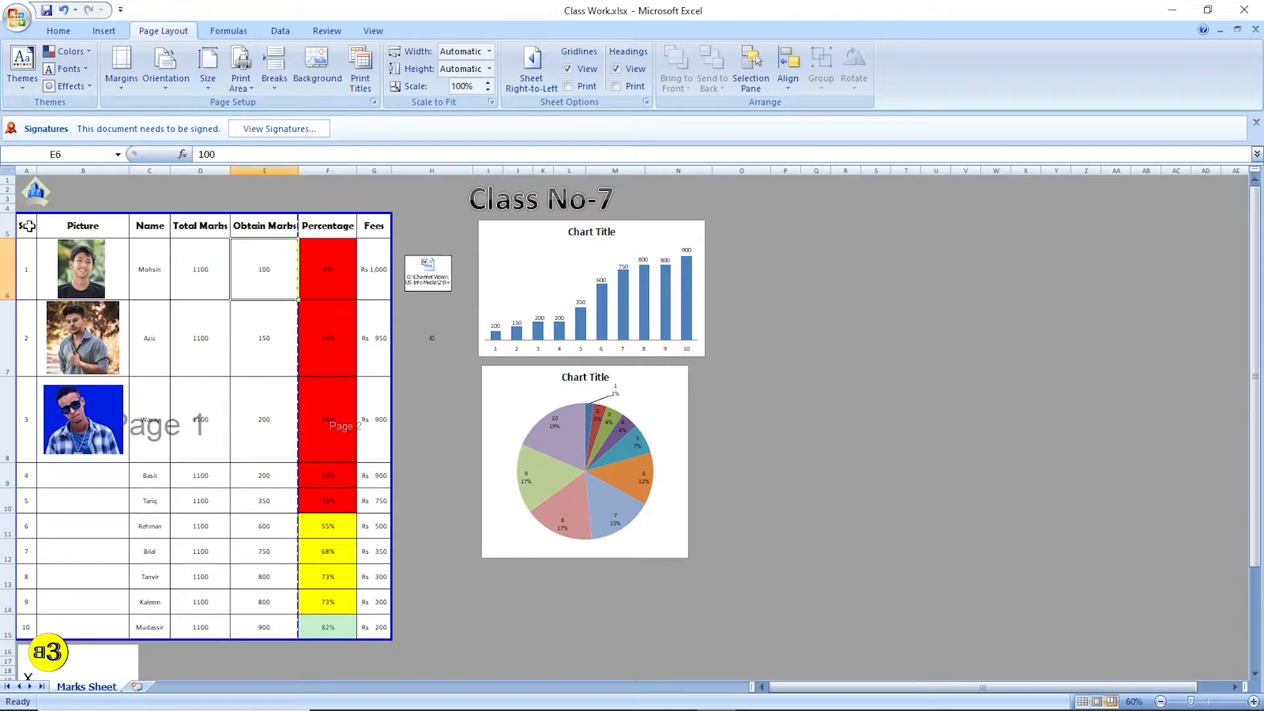
# Examine which columns of the marks table fall on page 1 and which on page 2
pyautogui.moveTo(25, 224); pyautogui.dragTo(257, 631)
pyautogui.moveTo(327, 225); pyautogui.dragTo(386, 630)
pyautogui.click(205, 574)
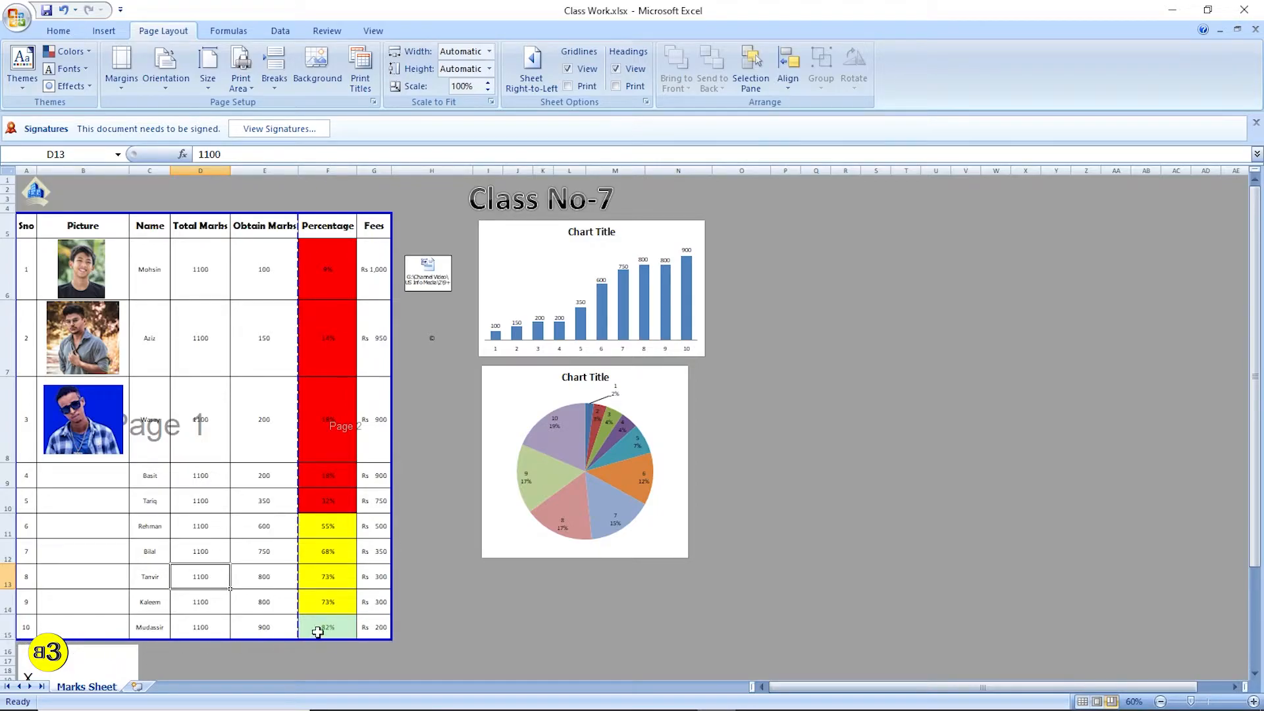
pyautogui.click(254, 231)
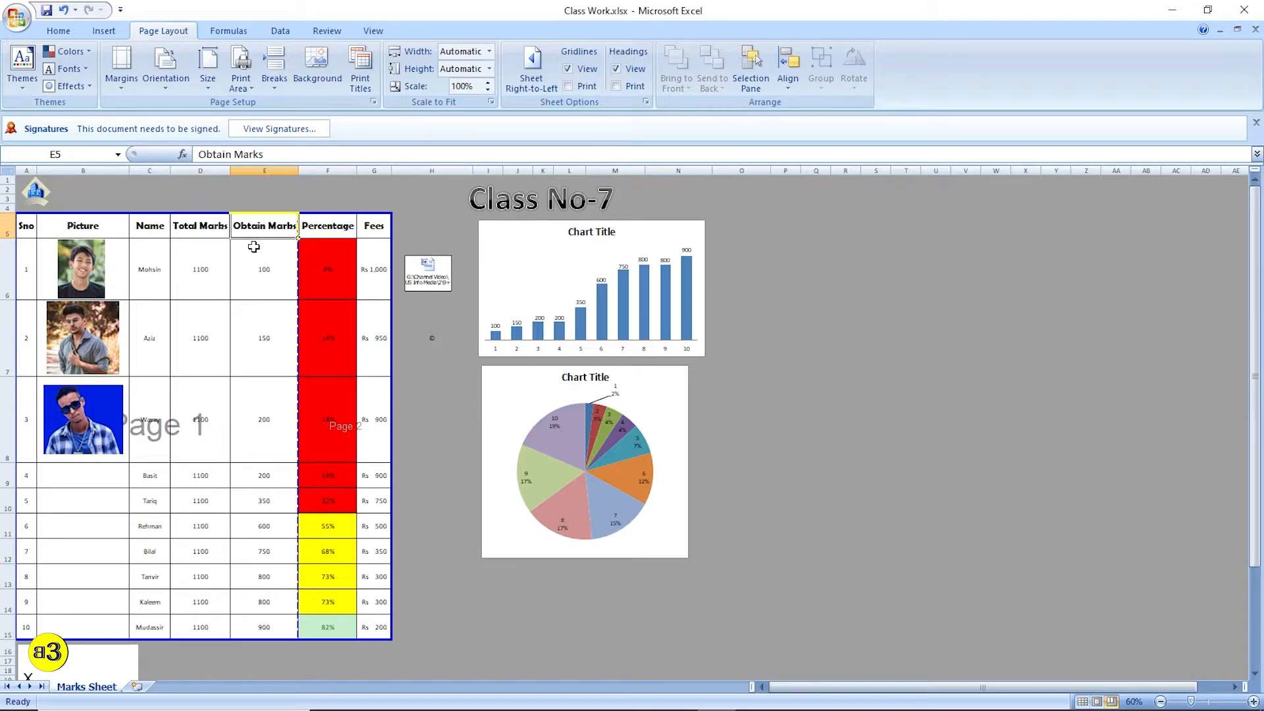
pyautogui.click(265, 296)
pyautogui.click(226, 271)
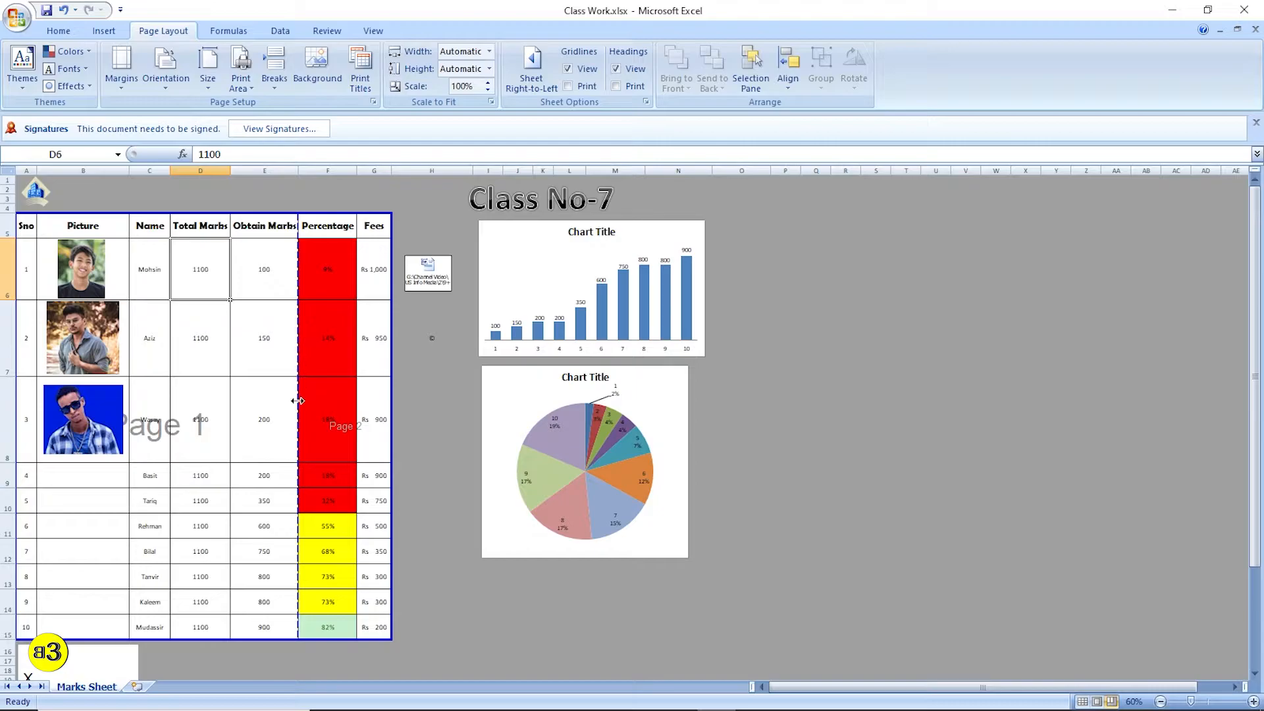
pyautogui.moveTo(277, 230); pyautogui.dragTo(92, 559)
pyautogui.click(354, 228)
pyautogui.moveTo(354, 227); pyautogui.dragTo(373, 625)
pyautogui.click(211, 391)
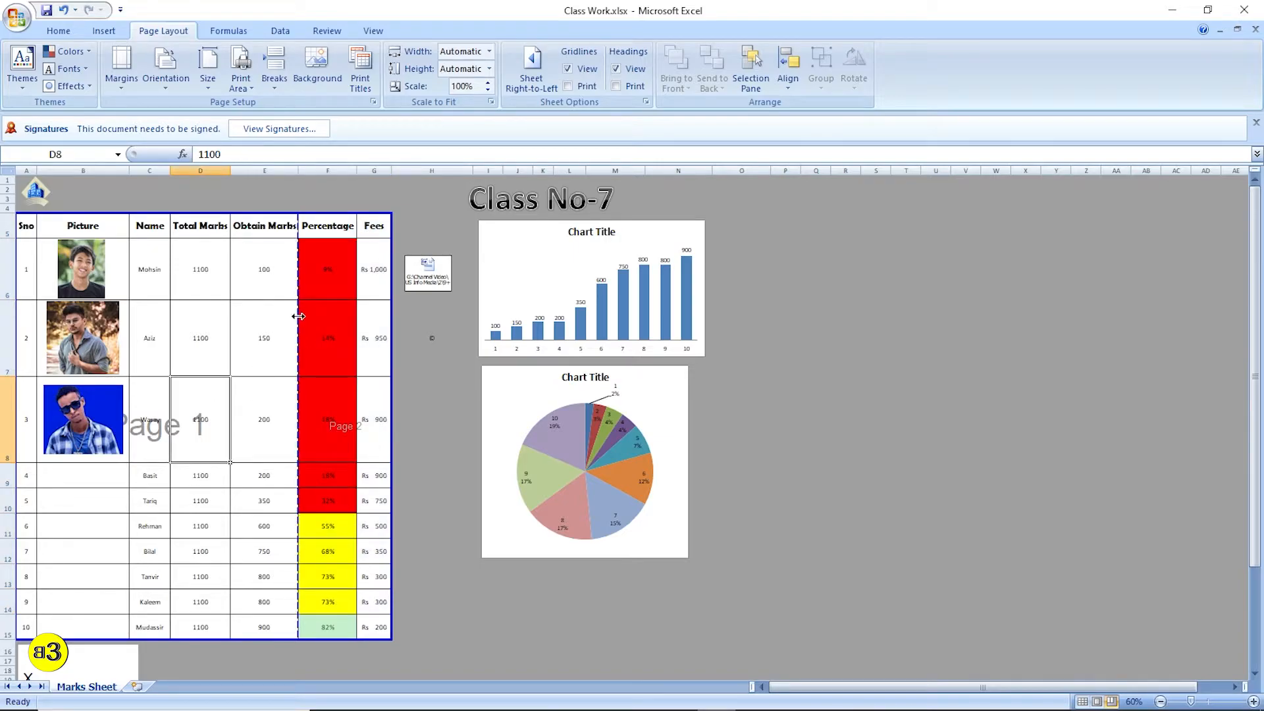
# Move the vertical page break from after Obtain Marks to the outer edge of the Fees column and return to Normal view
pyautogui.moveTo(299, 316); pyautogui.dragTo(390, 316)
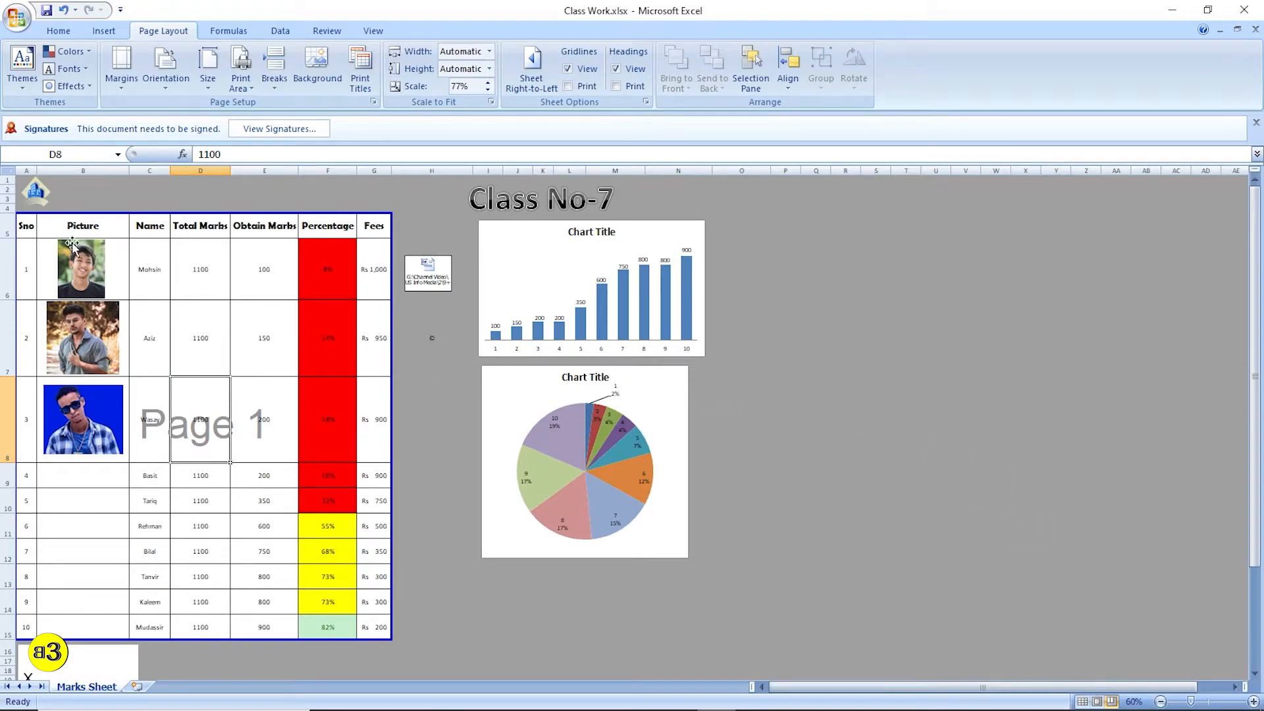
pyautogui.moveTo(29, 228); pyautogui.dragTo(378, 629)
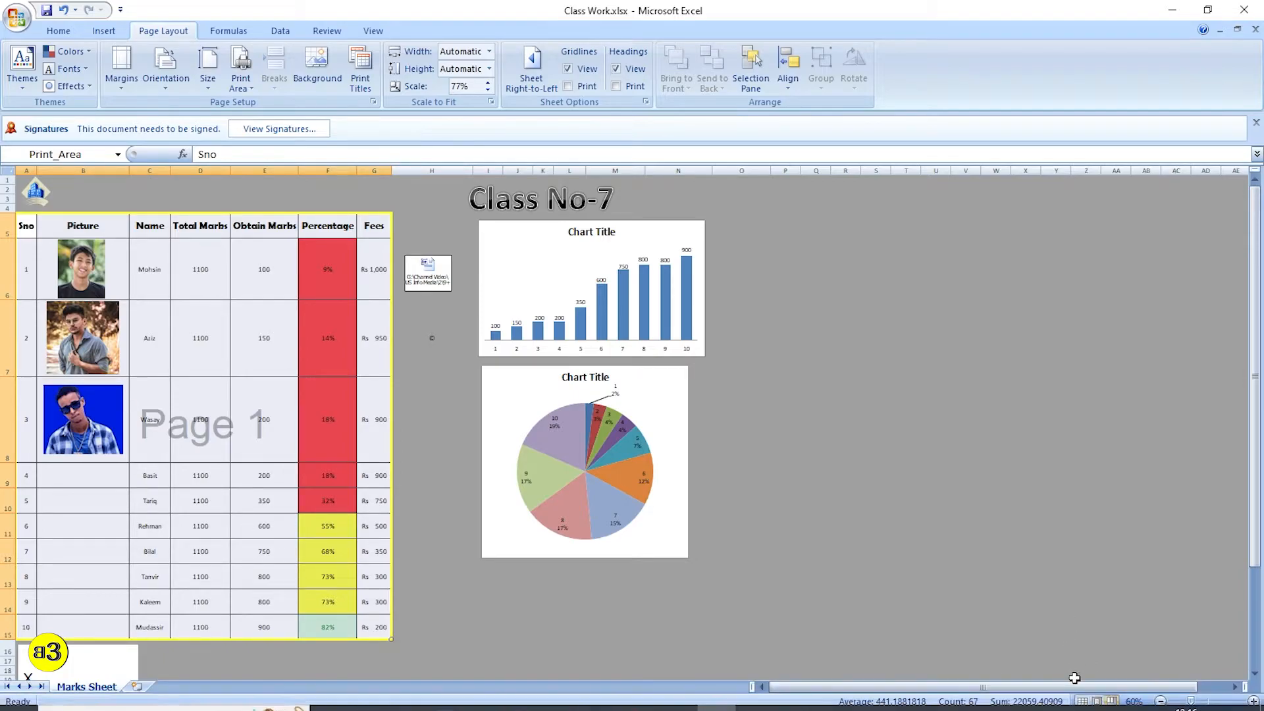
pyautogui.click(1081, 702)
pyautogui.scroll(-1, 446, 375)
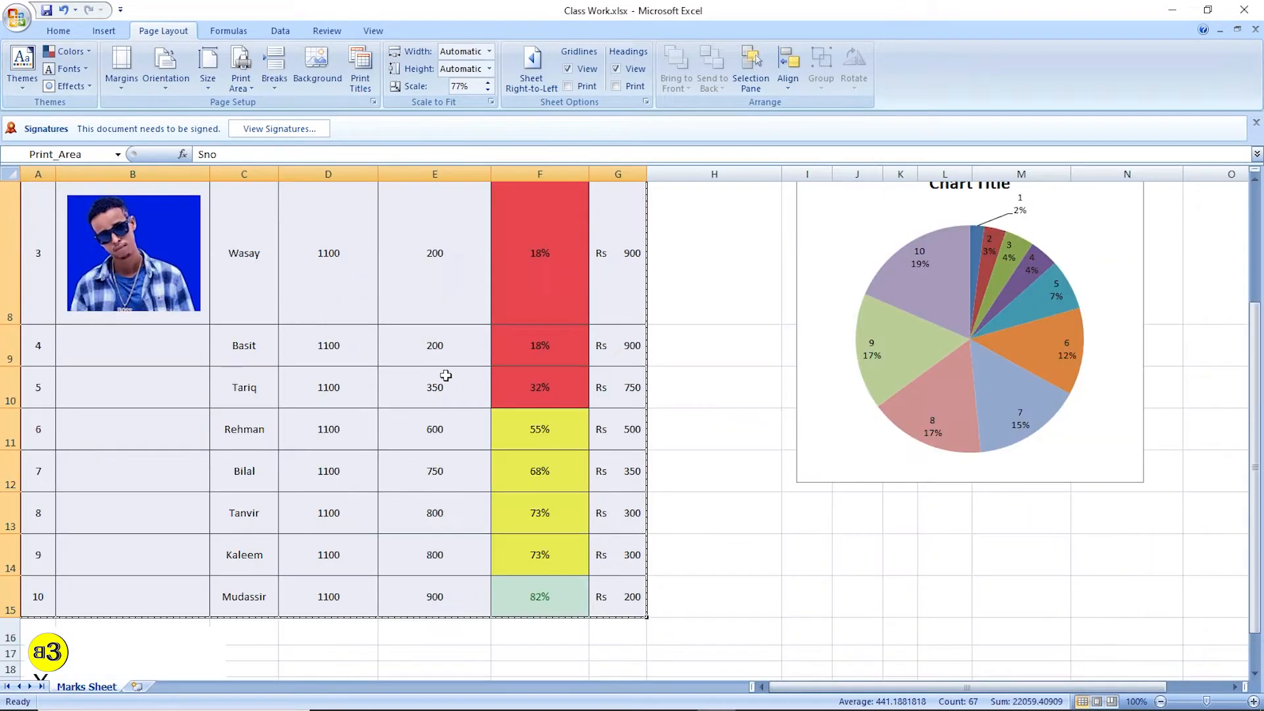
# Check the marks table in print preview from the header down to the footer, and close the preview
pyautogui.hotkey('ctrl', 'p')
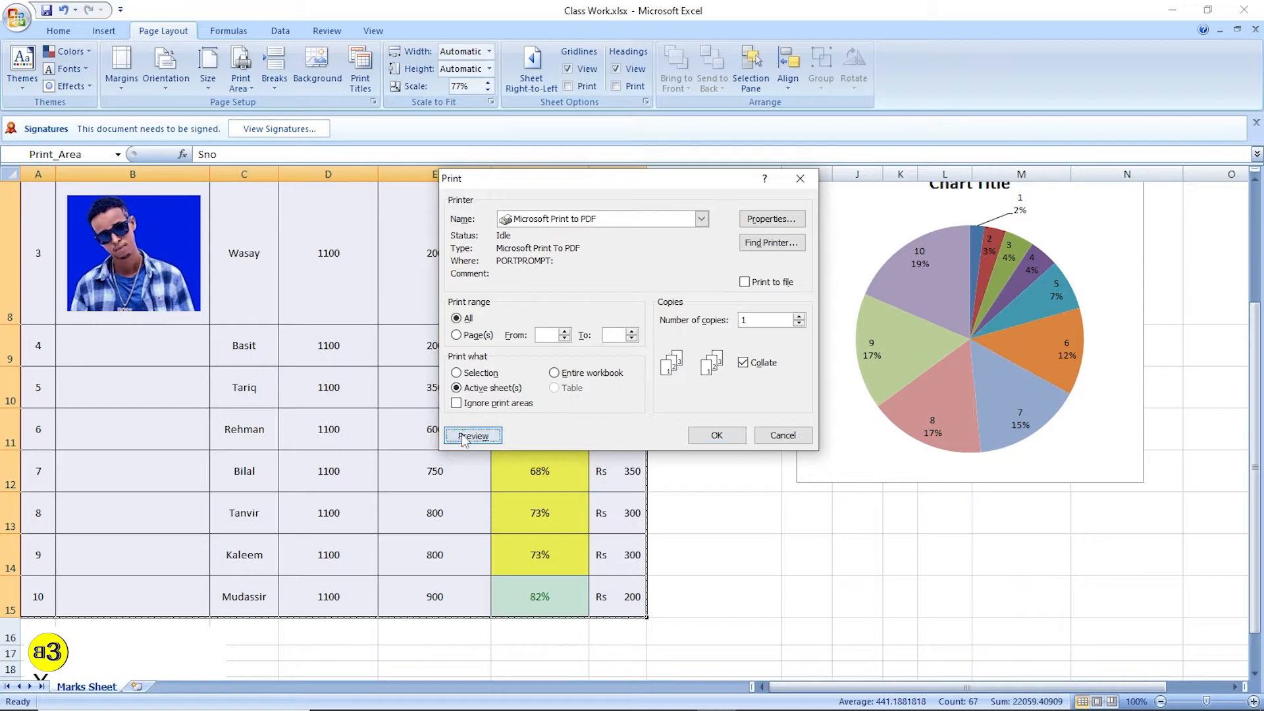
pyautogui.click(468, 431)
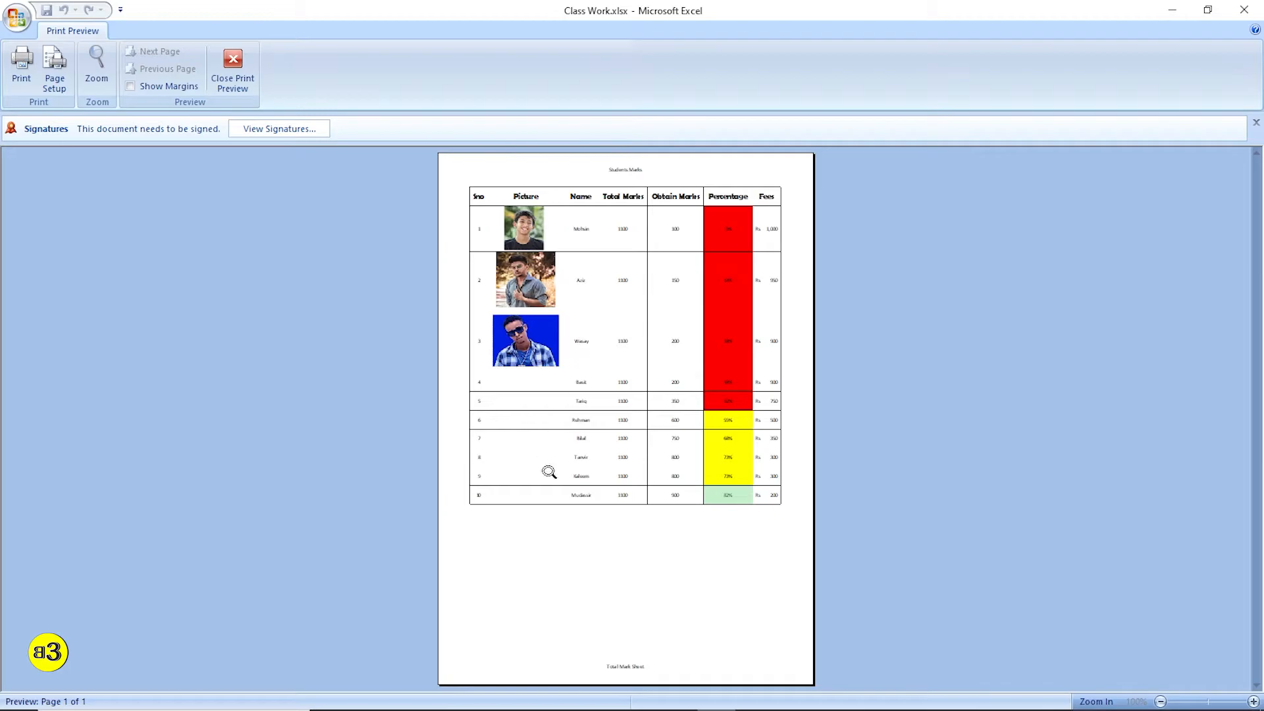
pyautogui.click(564, 547)
pyautogui.scroll(-2, 573, 541)
pyautogui.scroll(5, 570, 538)
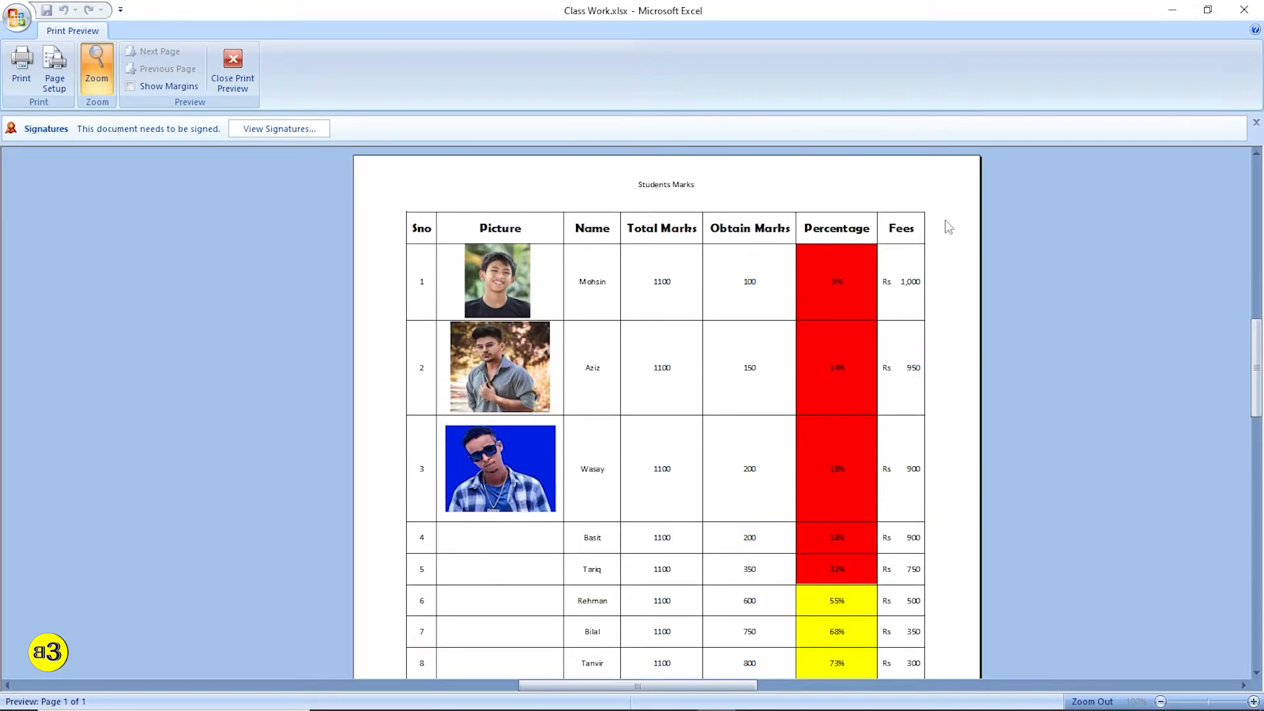
pyautogui.scroll(-3, 902, 247)
pyautogui.scroll(3, 856, 251)
pyautogui.scroll(-4, 675, 374)
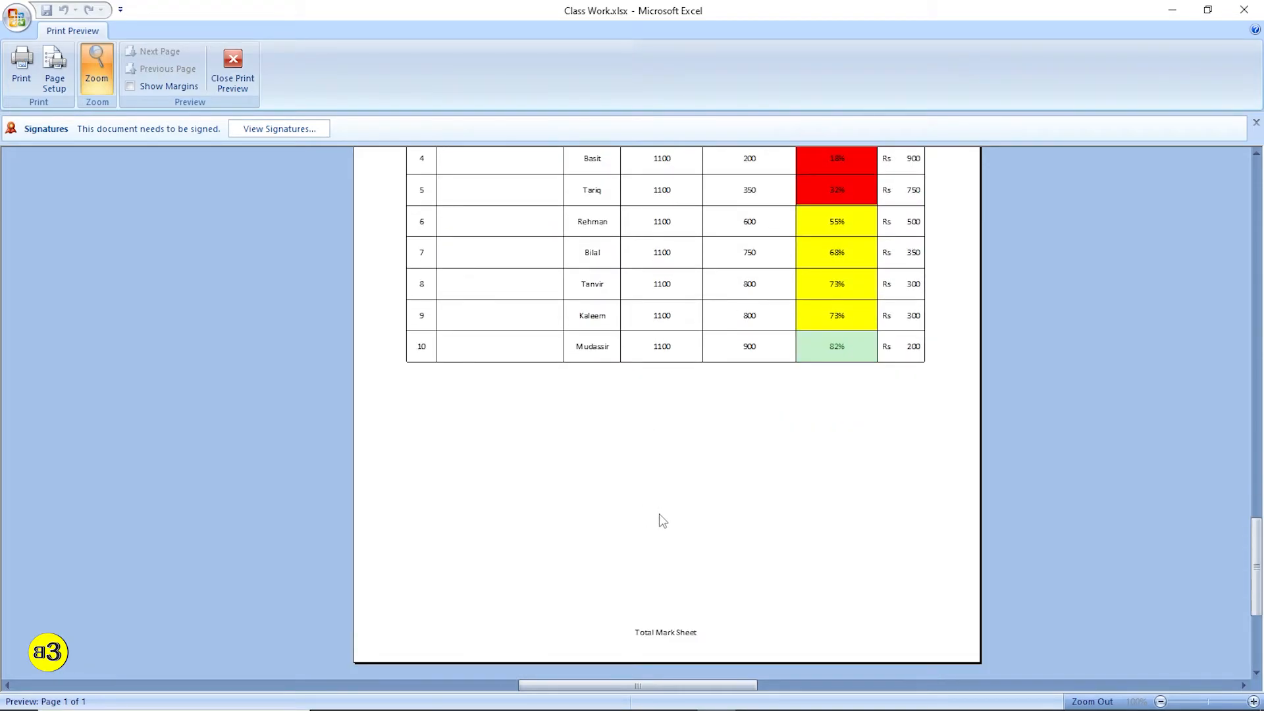
pyautogui.scroll(3, 654, 573)
pyautogui.scroll(-3, 684, 546)
pyautogui.scroll(3, 691, 531)
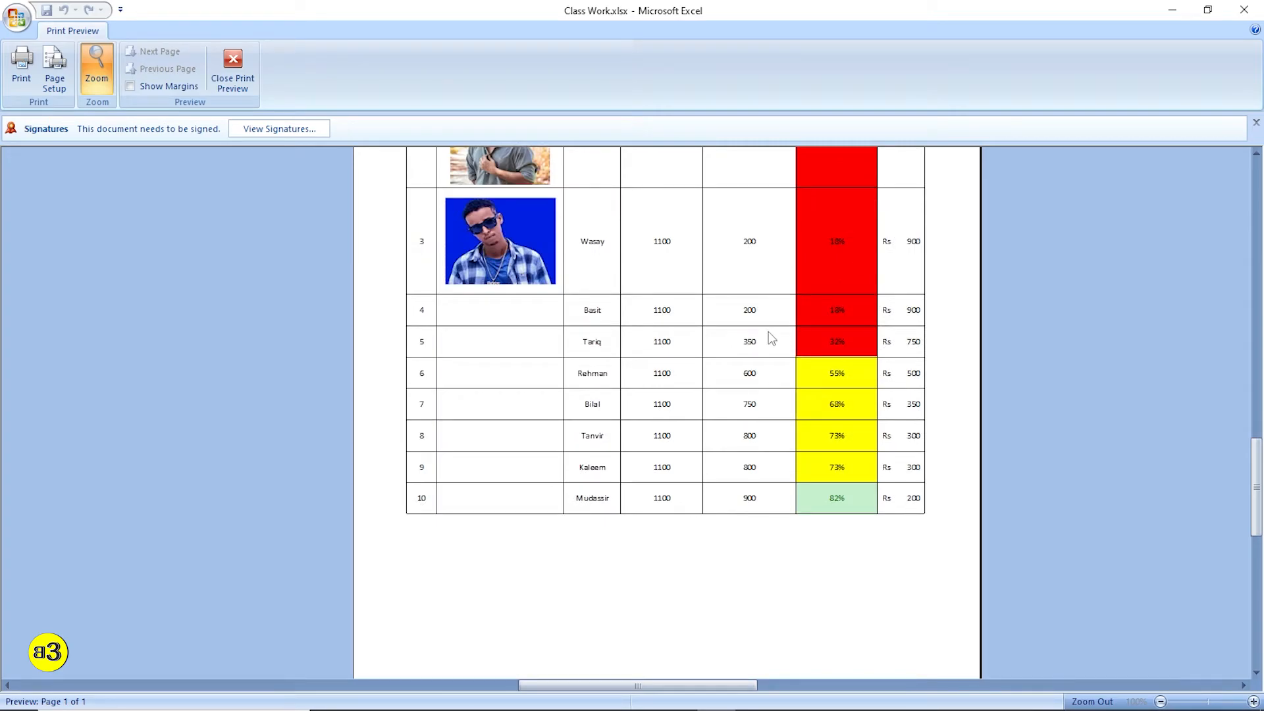
pyautogui.scroll(-3, 673, 443)
pyautogui.scroll(6, 674, 443)
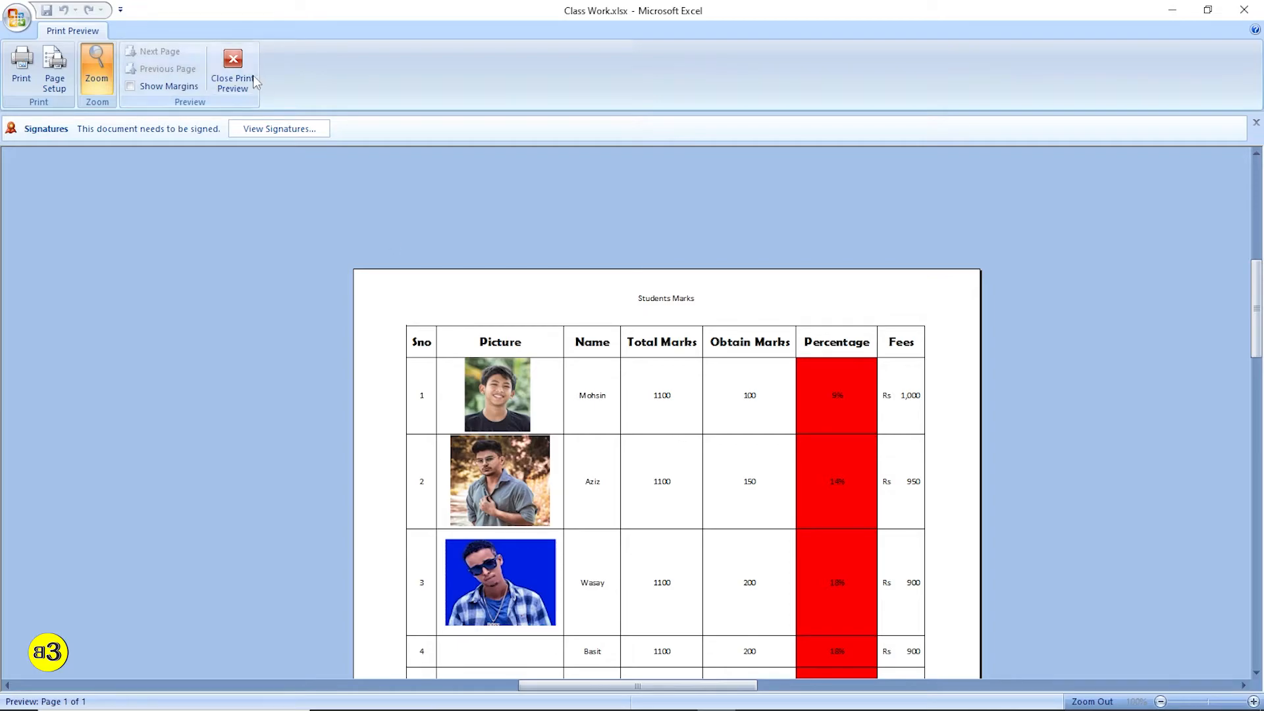
pyautogui.scroll(-3, 637, 405)
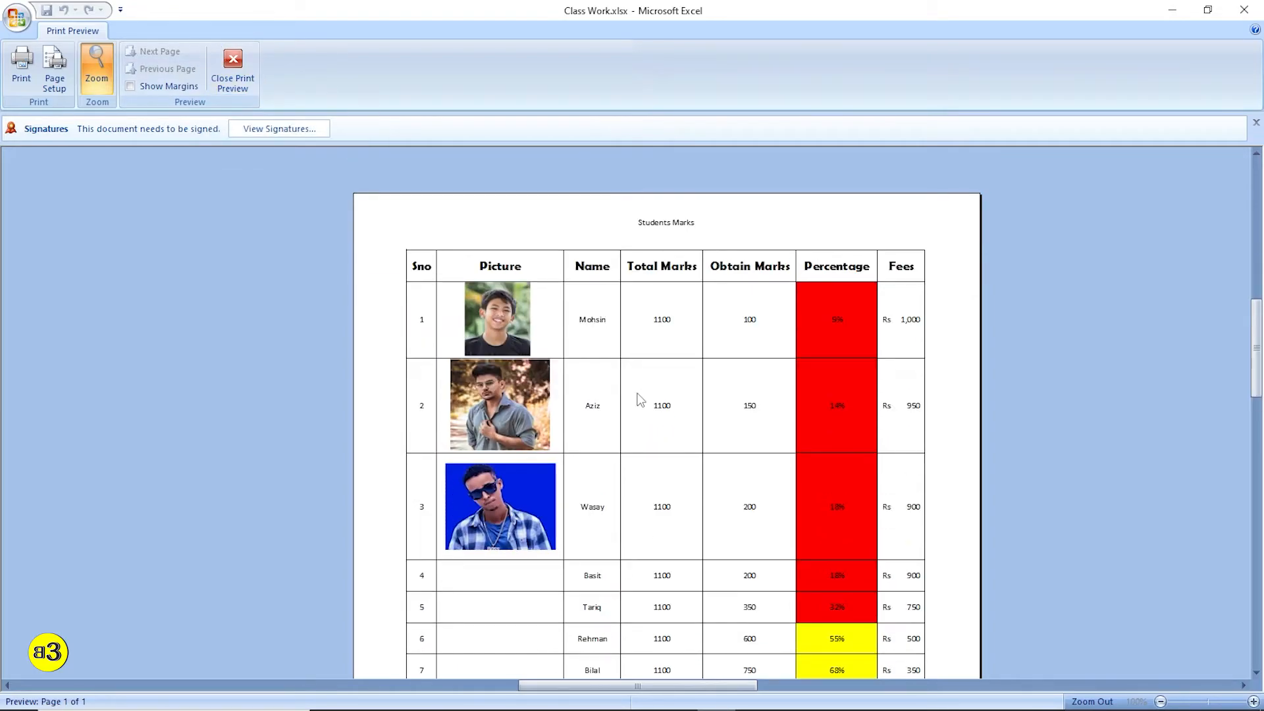
pyautogui.scroll(-1, 652, 425)
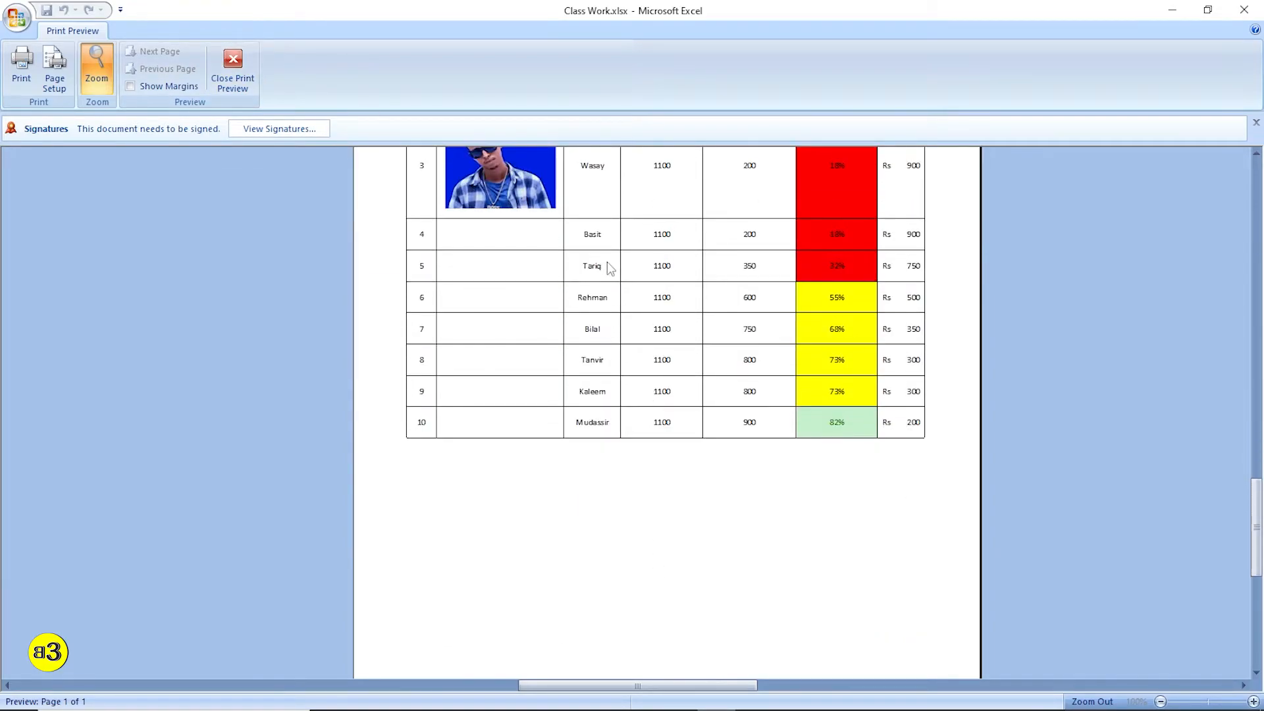
pyautogui.scroll(-2, 516, 295)
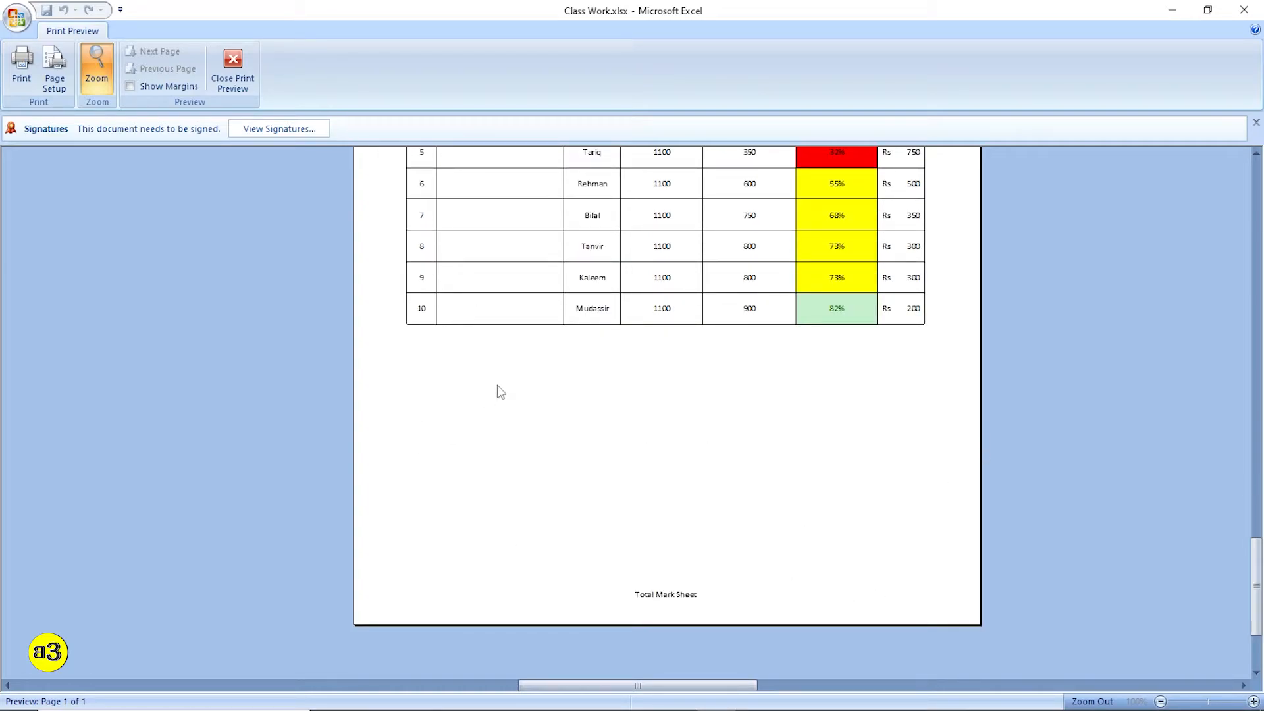
pyautogui.click(233, 68)
# Set the height of rows 9 to 15, the table rows numbered 4 to 10, to 50
pyautogui.moveTo(322, 347); pyautogui.dragTo(327, 596)
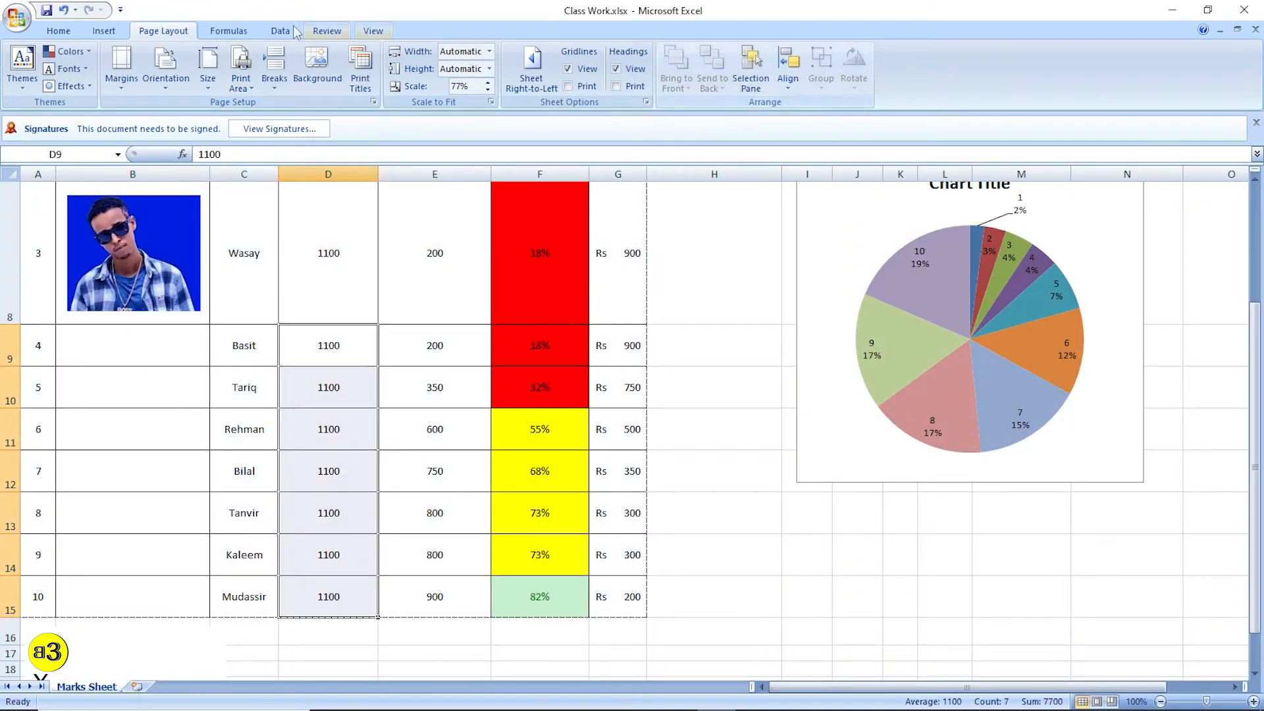
pyautogui.click(58, 30)
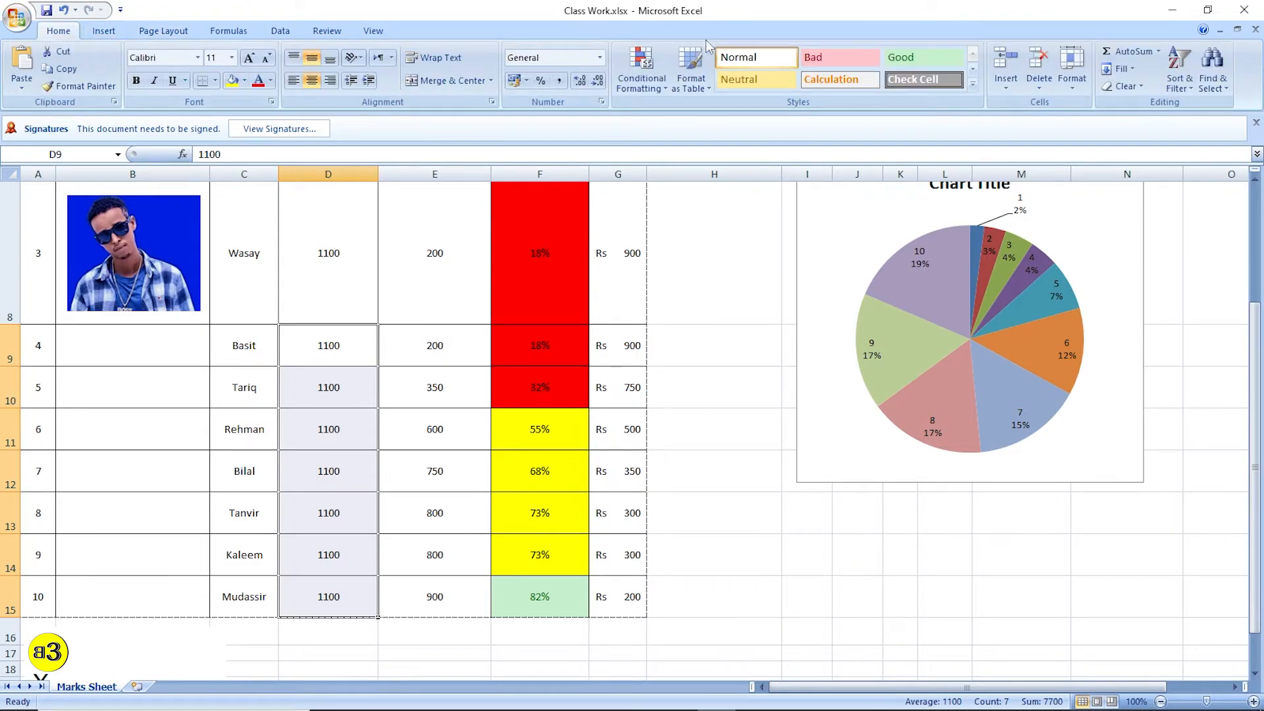
pyautogui.click(1072, 69)
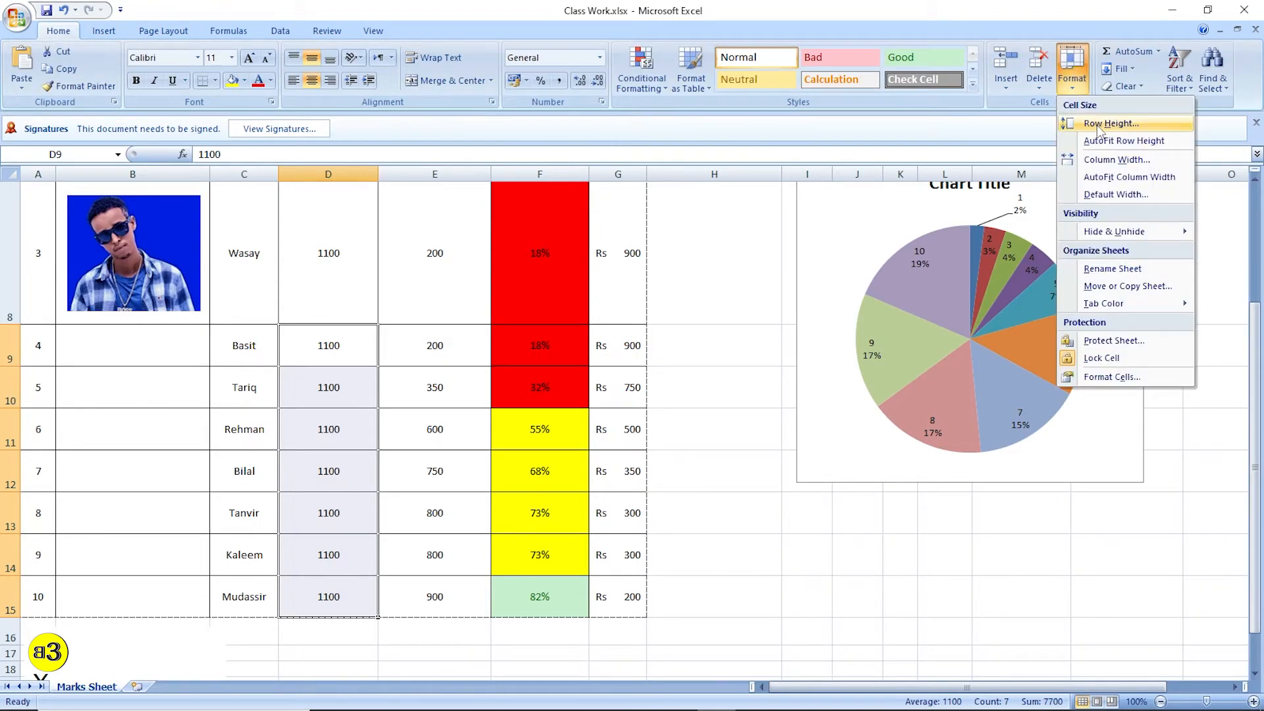
pyautogui.click(1109, 123)
pyautogui.write('50')
pyautogui.press('Return')
pyautogui.click(348, 516)
pyautogui.scroll(-2, 368, 510)
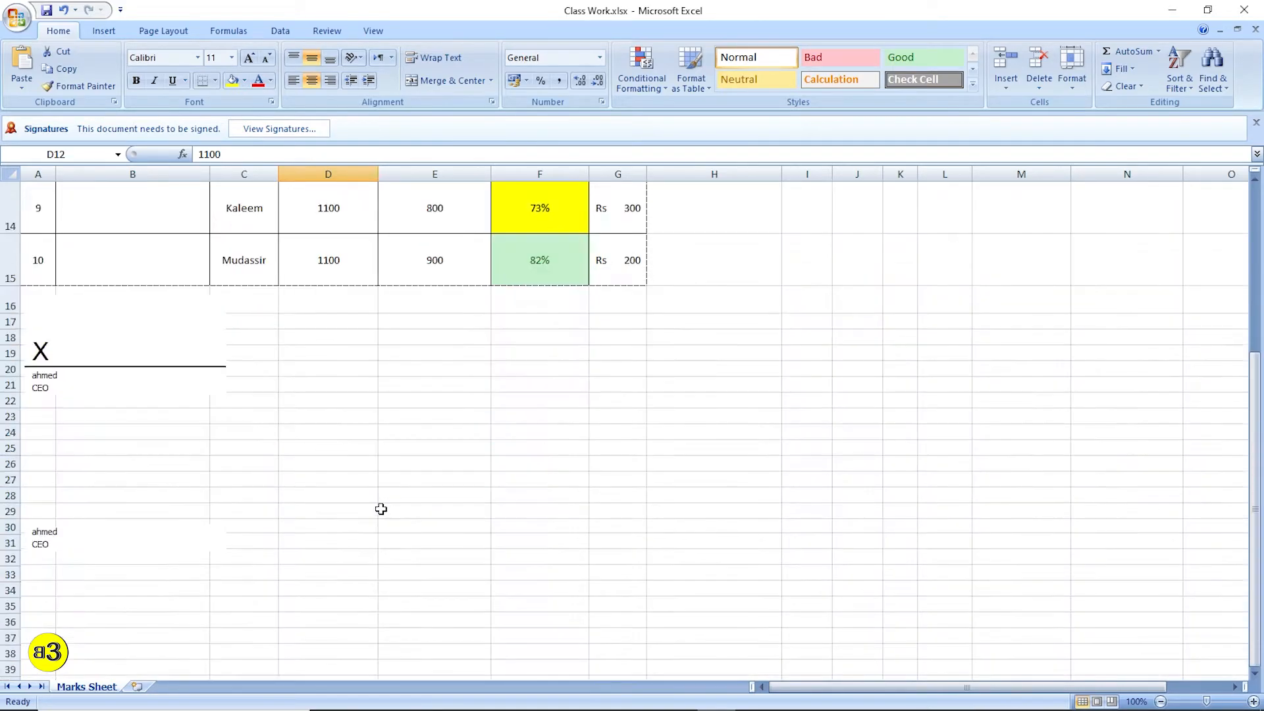
pyautogui.scroll(2, 428, 483)
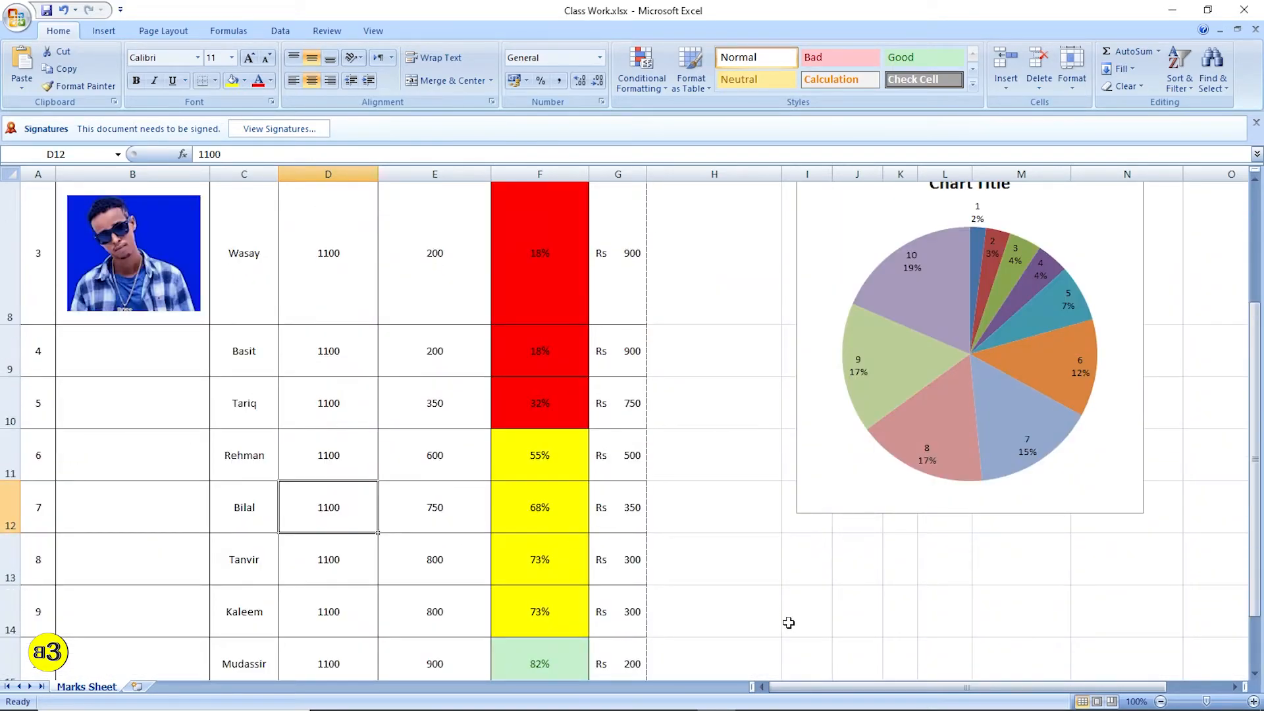
# Check how the marks table with the taller rows fills the page in print preview, then return to the sheet
pyautogui.hotkey('ctrl', 'p')
pyautogui.click(472, 431)
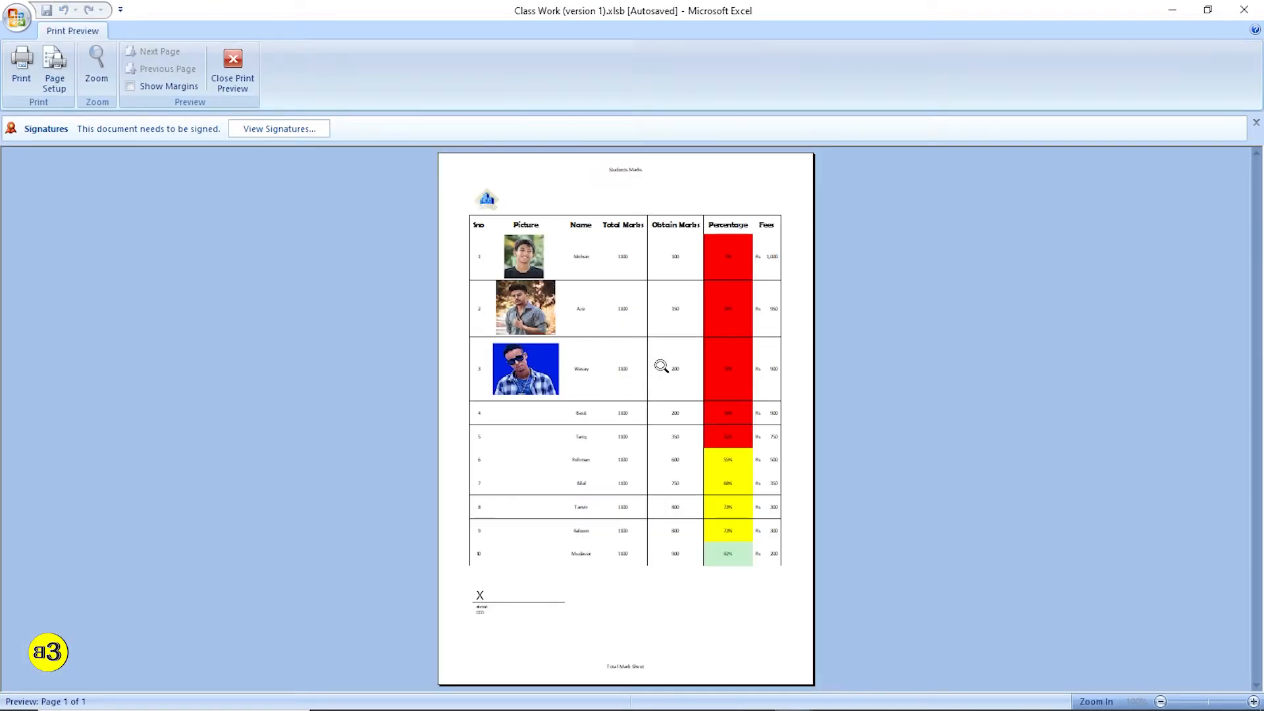
pyautogui.click(632, 481)
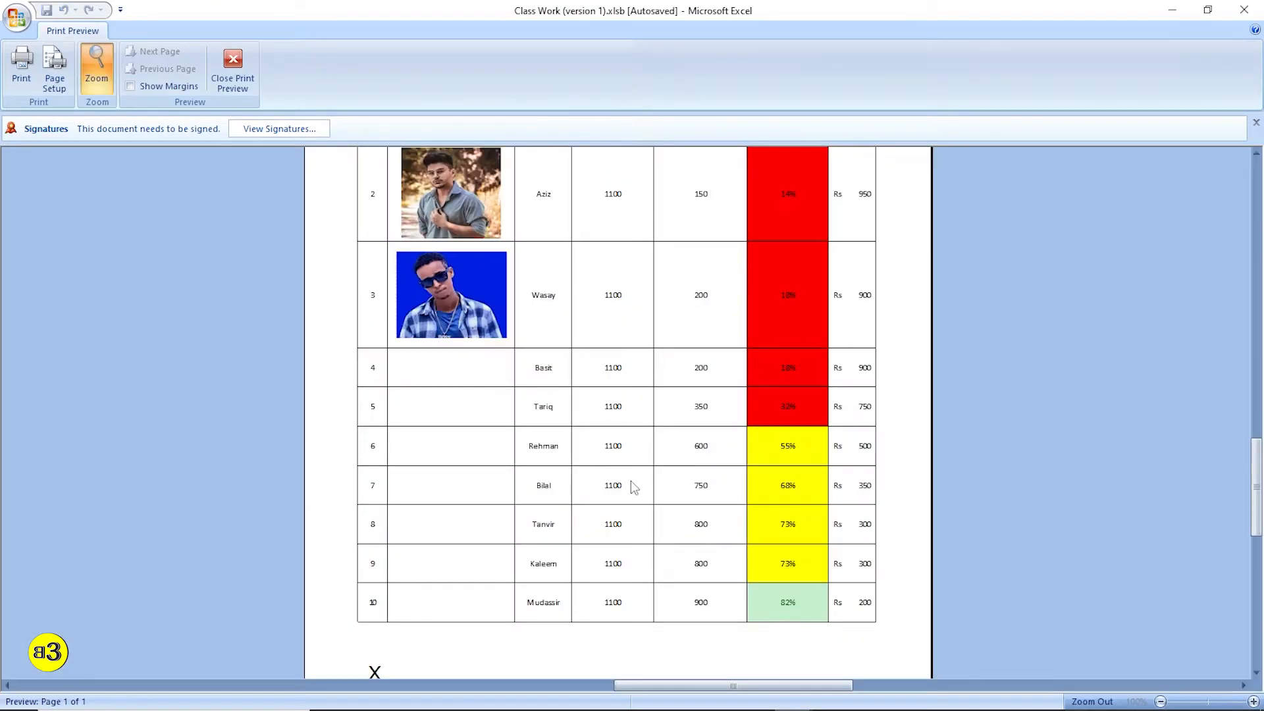
pyautogui.scroll(-3, 630, 488)
pyautogui.scroll(2, 609, 370)
pyautogui.scroll(-1, 606, 370)
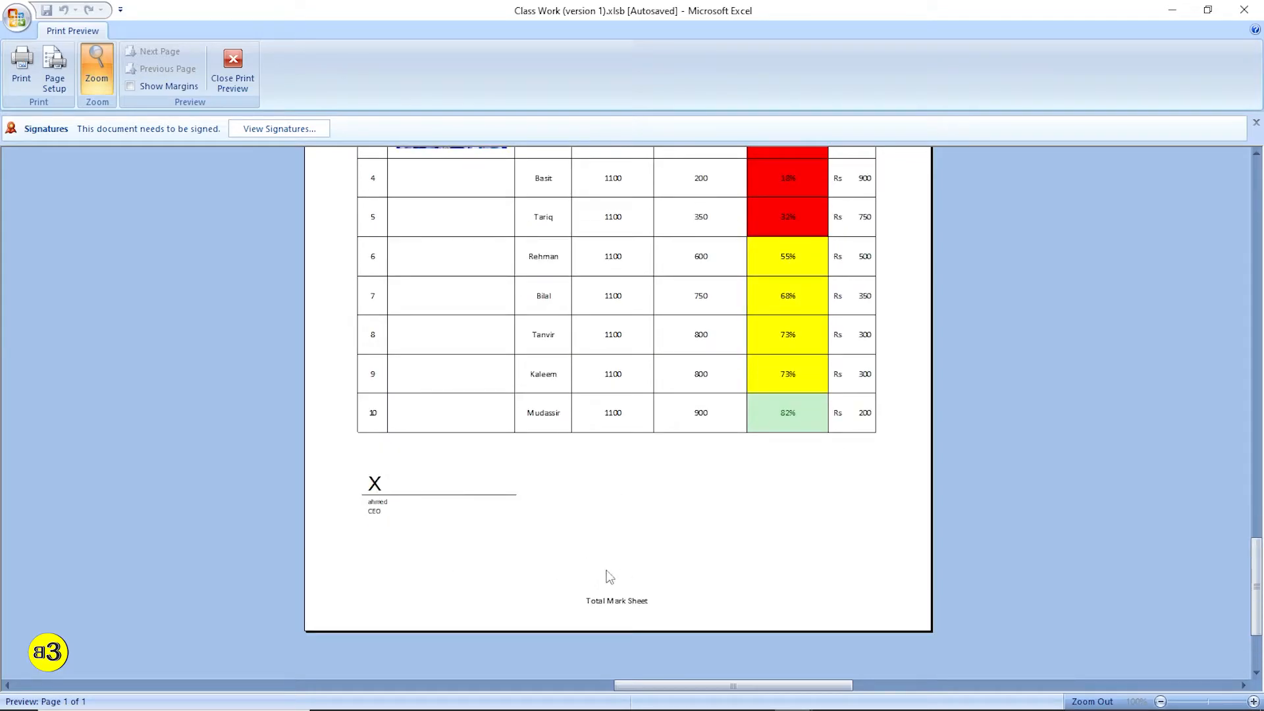
pyautogui.scroll(5, 611, 570)
pyautogui.click(592, 466)
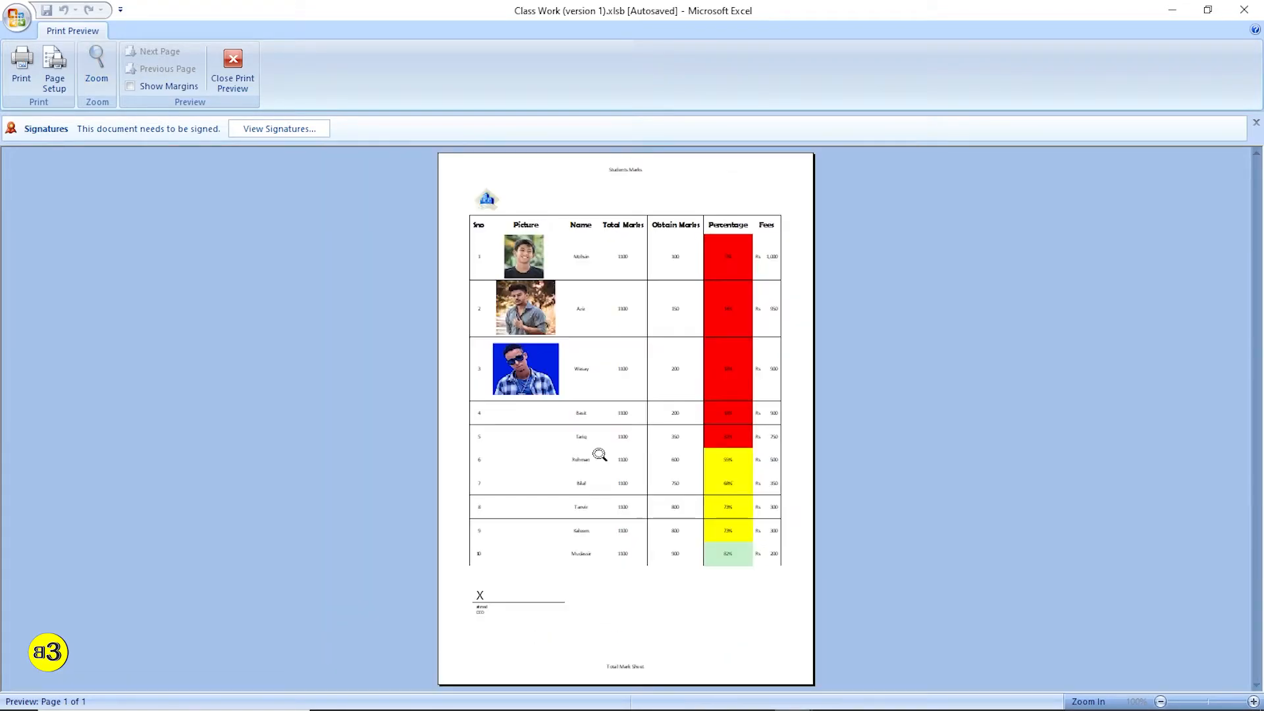
pyautogui.click(232, 65)
pyautogui.scroll(4, 461, 340)
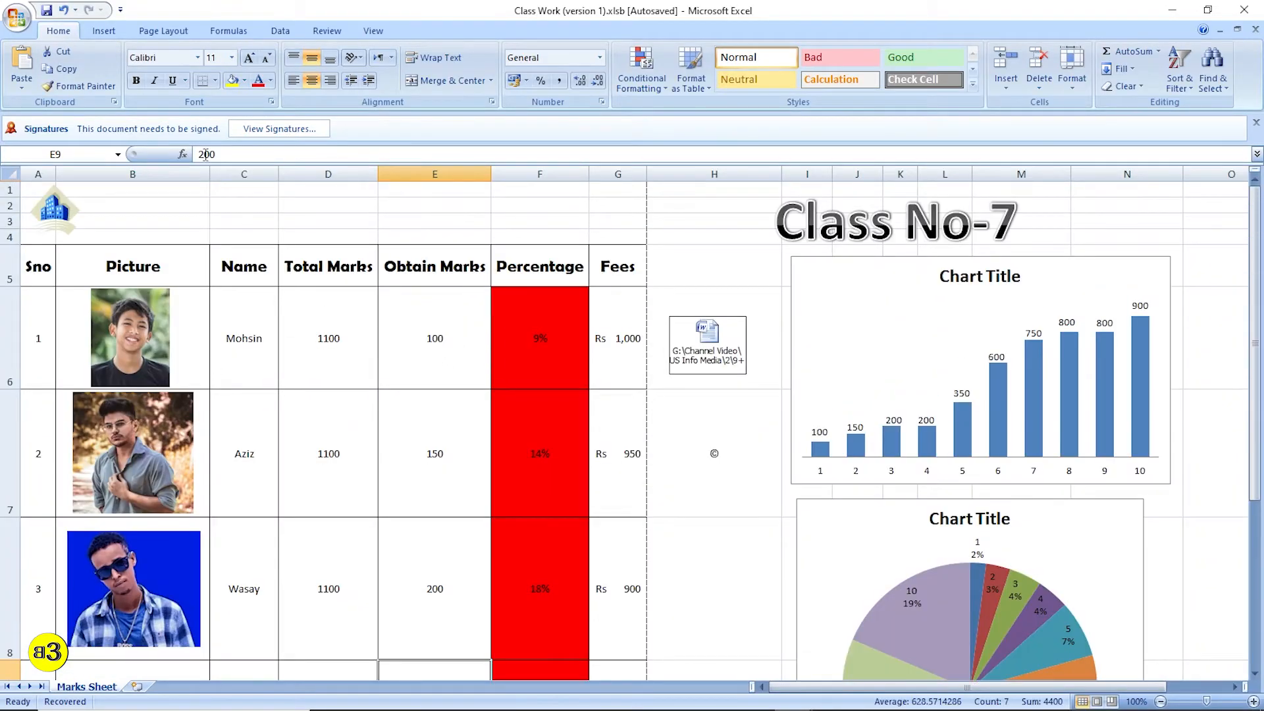
# Clear the marks sheet's print area and switch to Page Break Preview
pyautogui.click(163, 31)
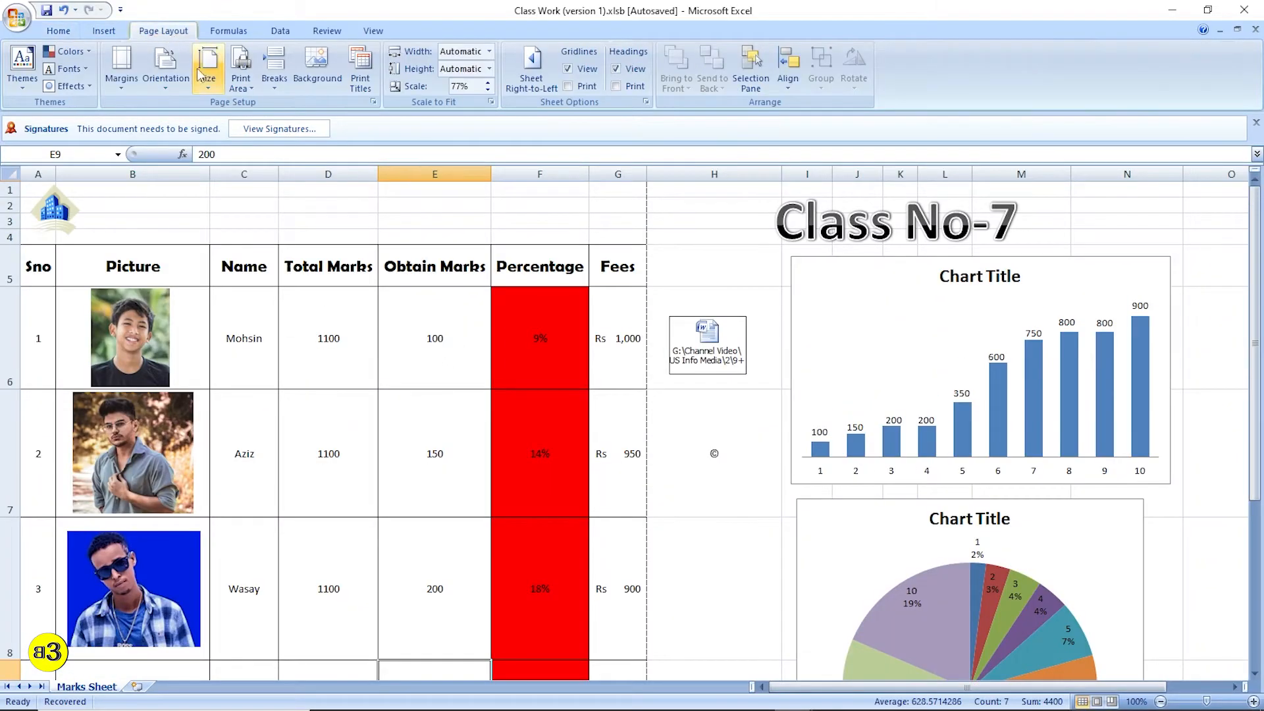
pyautogui.click(244, 88)
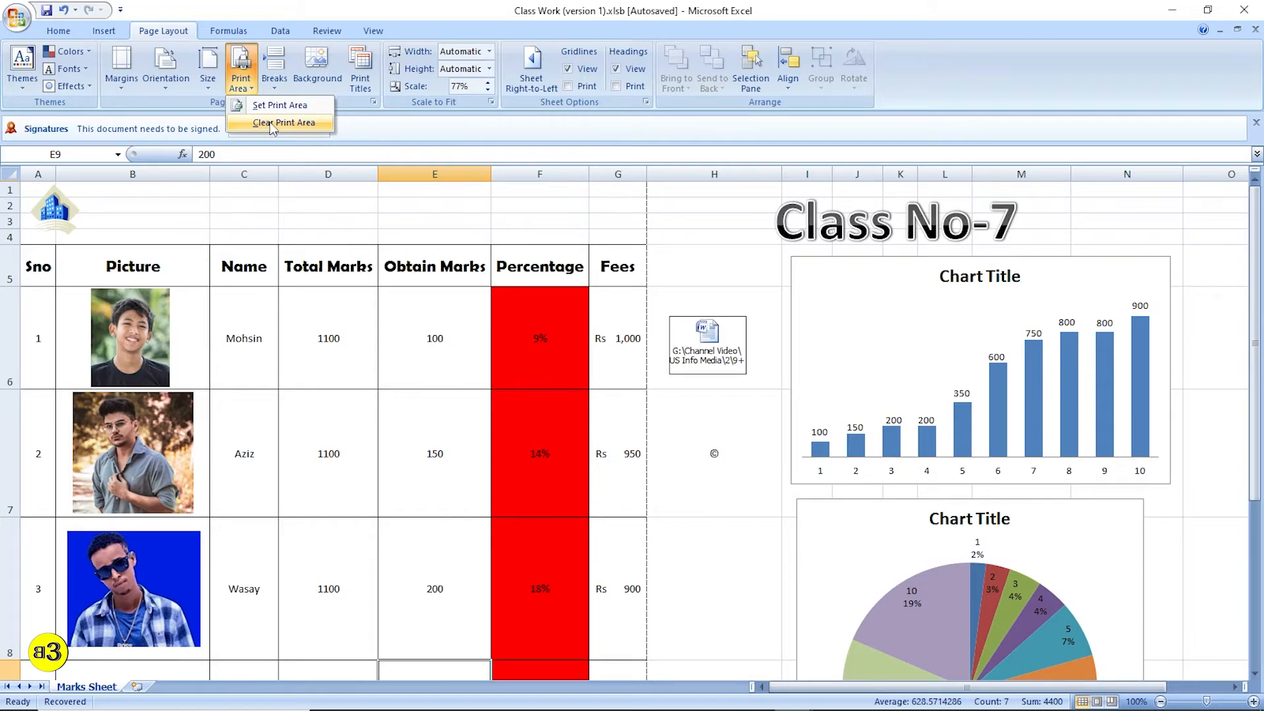
pyautogui.click(272, 124)
pyautogui.click(372, 382)
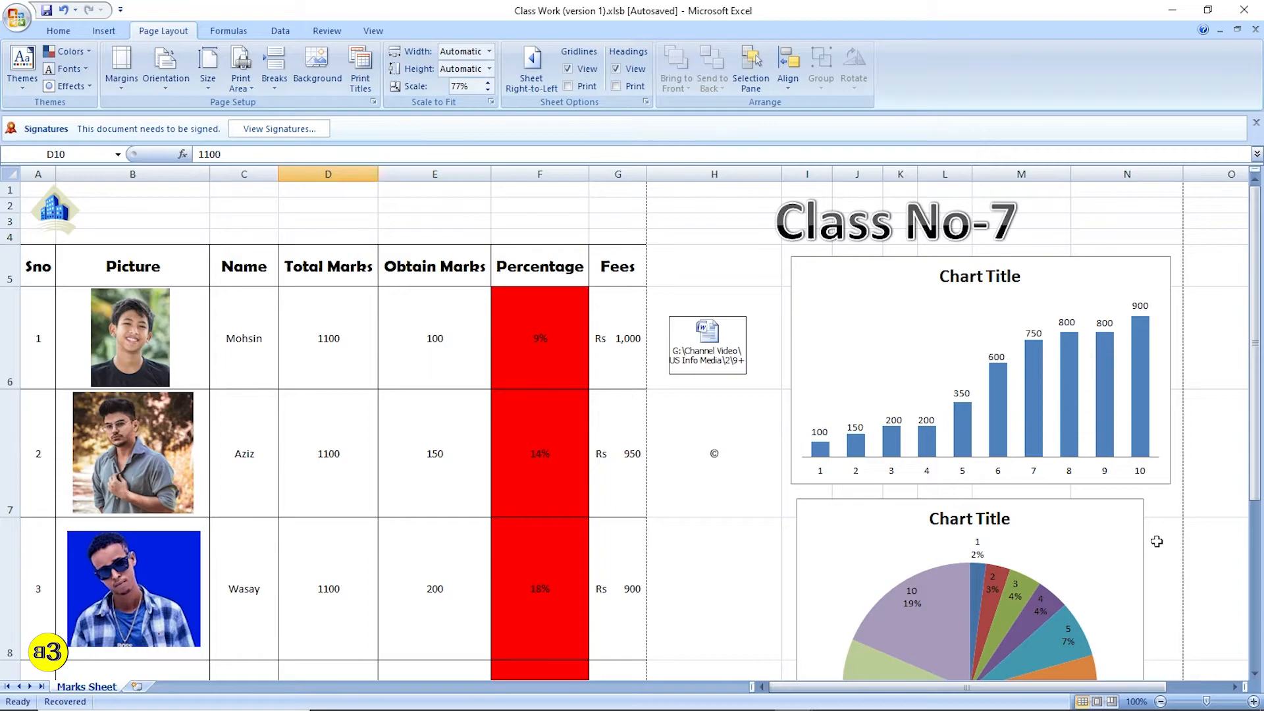
pyautogui.click(1111, 701)
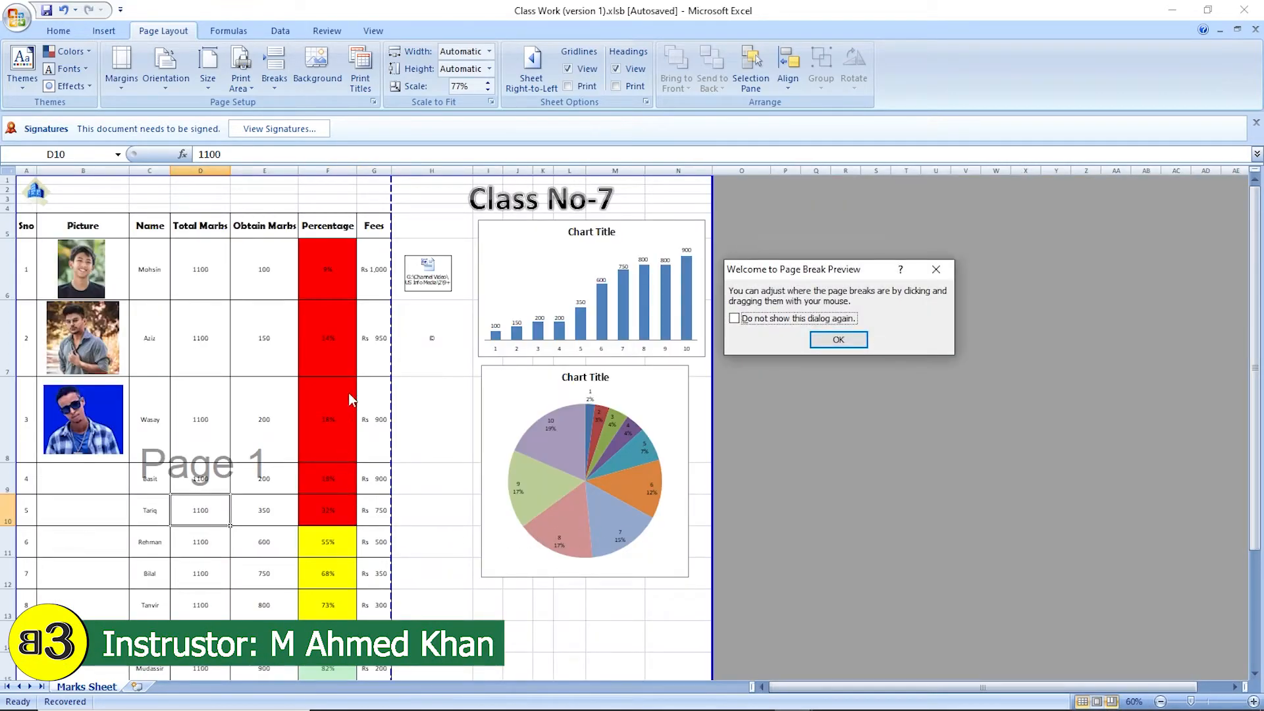
# Review the sheet's page boundaries in Page Break Preview from header to signature line, and return to Normal view
pyautogui.scroll(-5, 351, 395)
pyautogui.scroll(5, 351, 386)
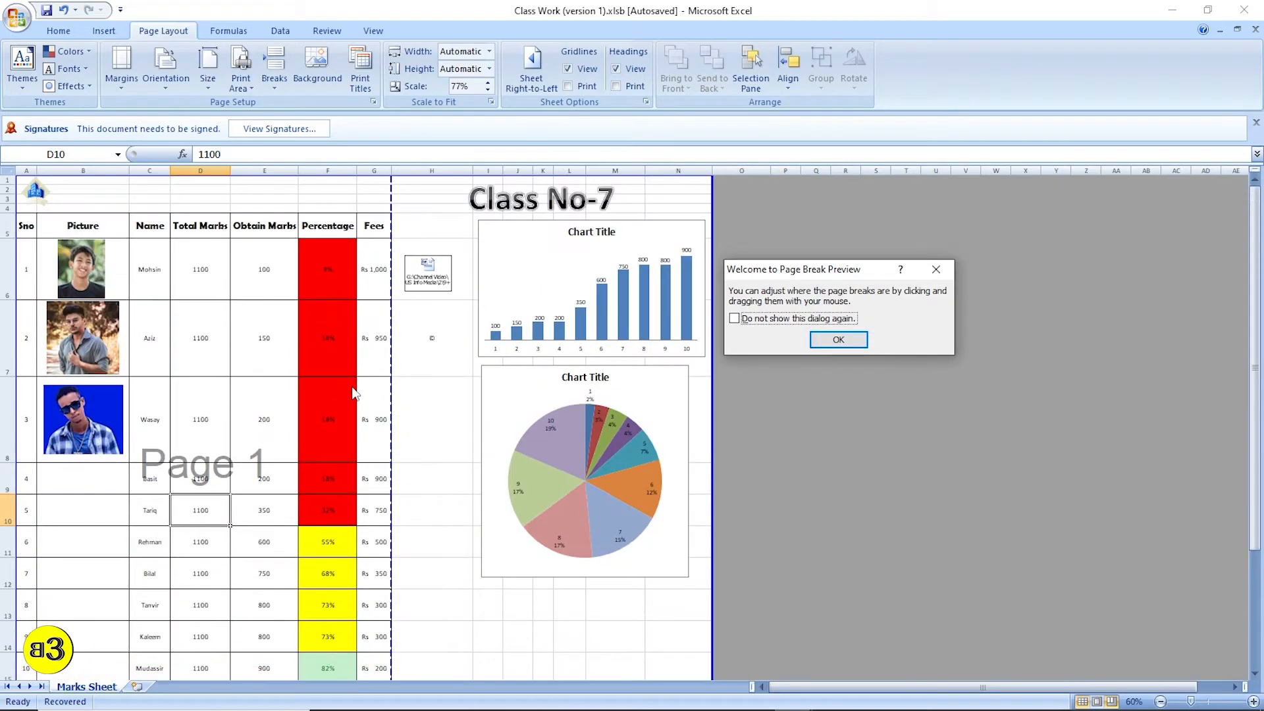
pyautogui.press('Return')
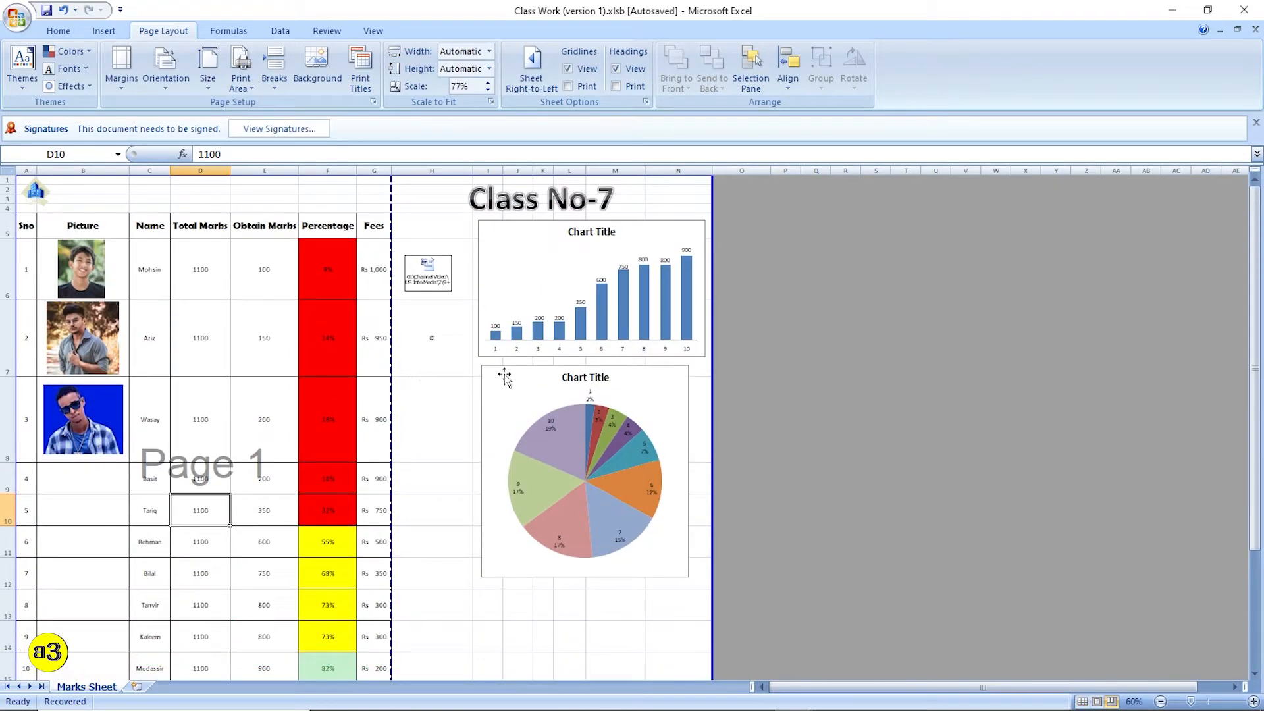
pyautogui.scroll(-2, 424, 431)
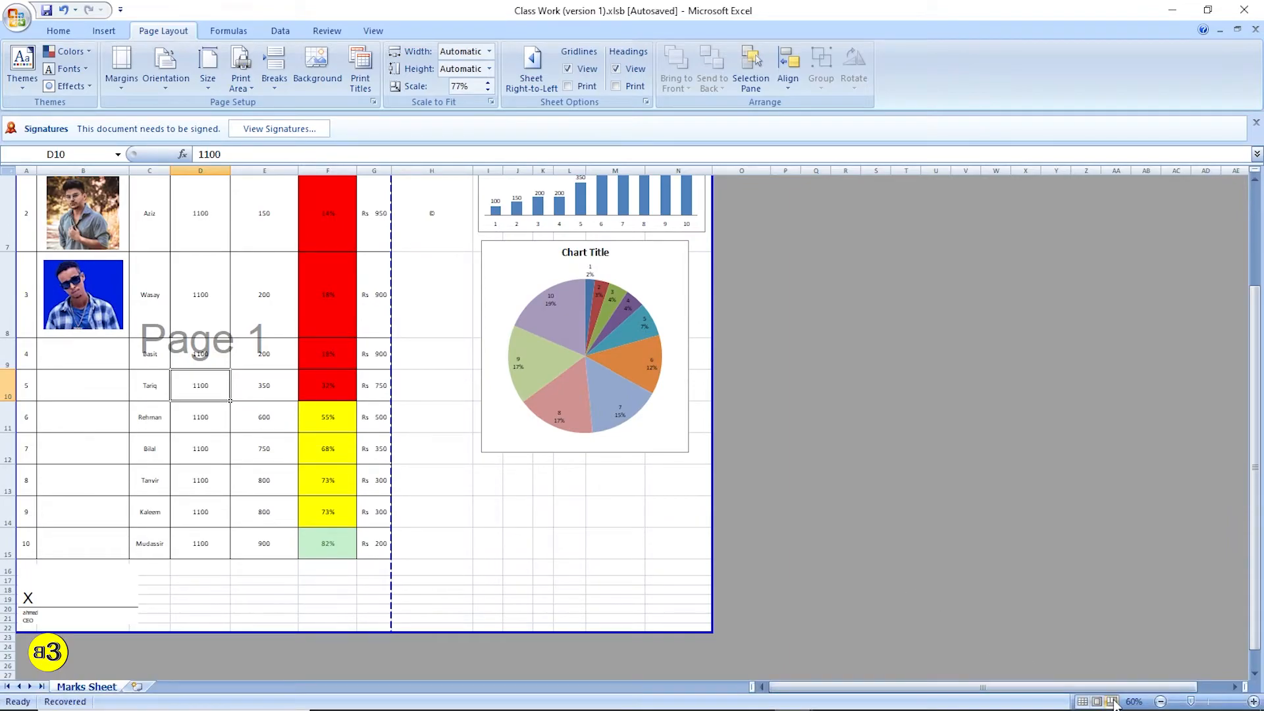
pyautogui.click(1081, 702)
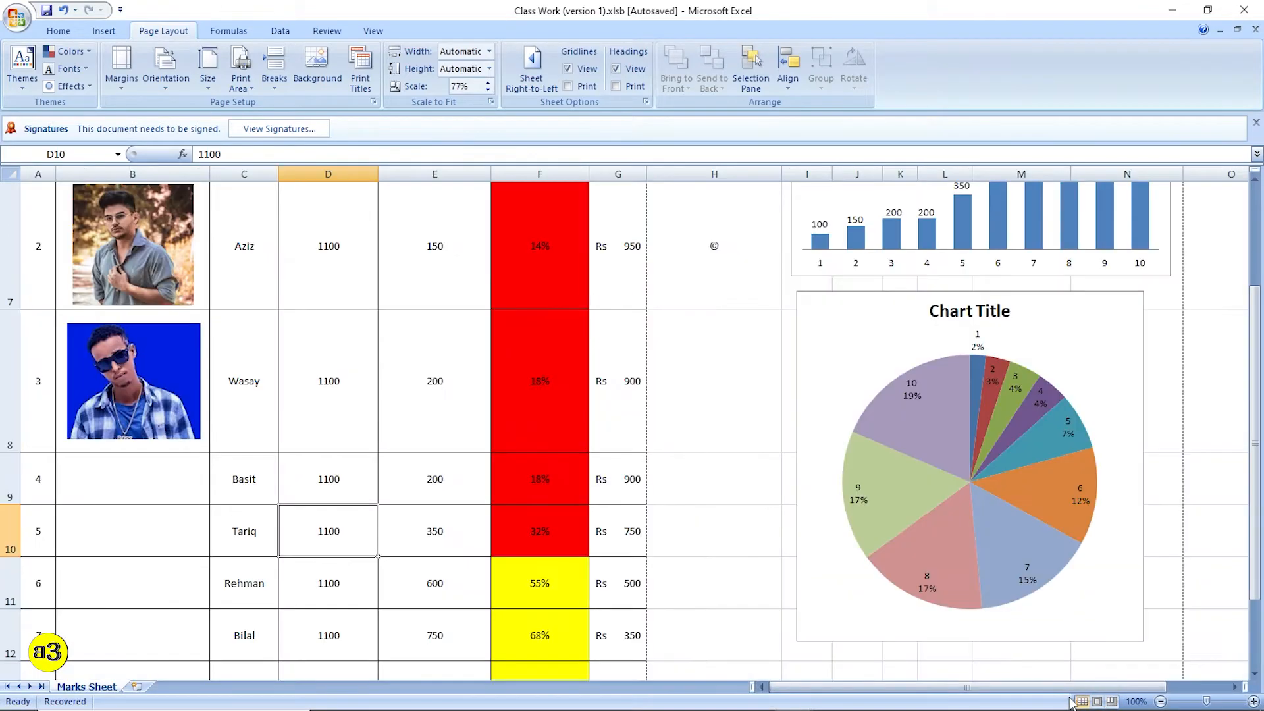
pyautogui.scroll(2, 722, 496)
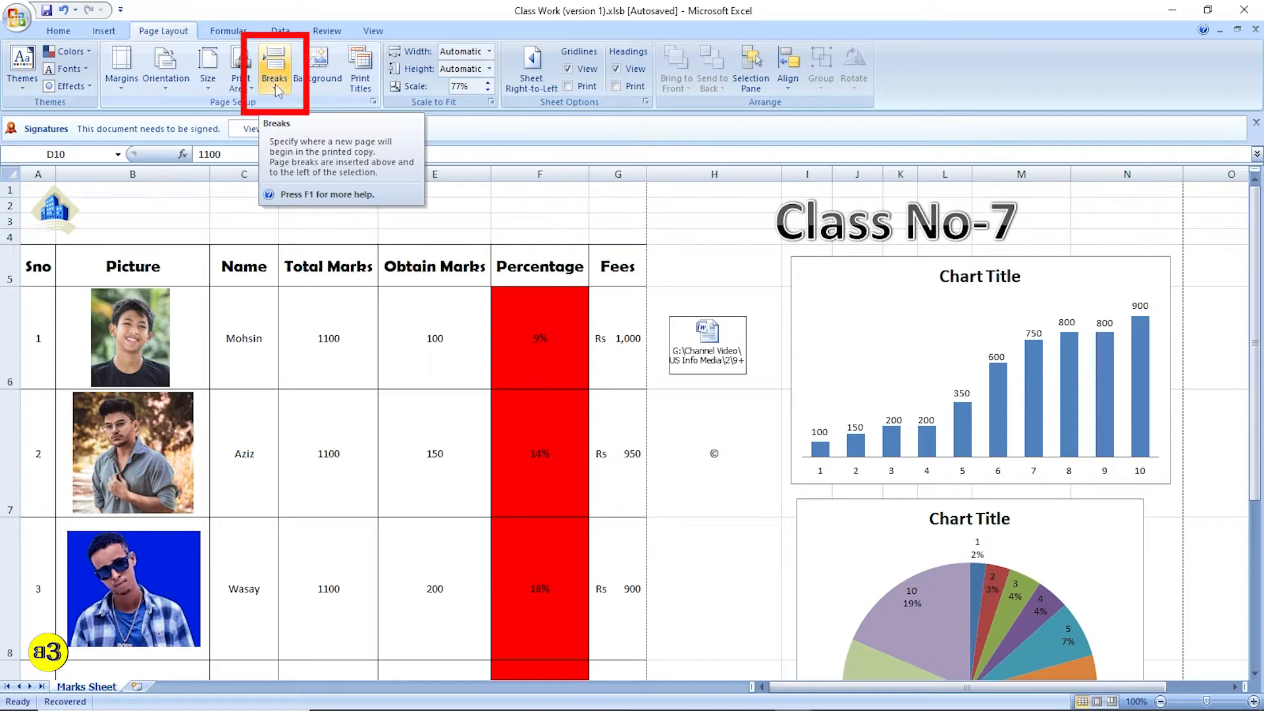
# Reopen Page Break Preview and trace which cells fall on the table's page and which on the charts' page
pyautogui.click(1113, 702)
pyautogui.click(838, 339)
pyautogui.scroll(-2, 353, 350)
pyautogui.scroll(2, 413, 351)
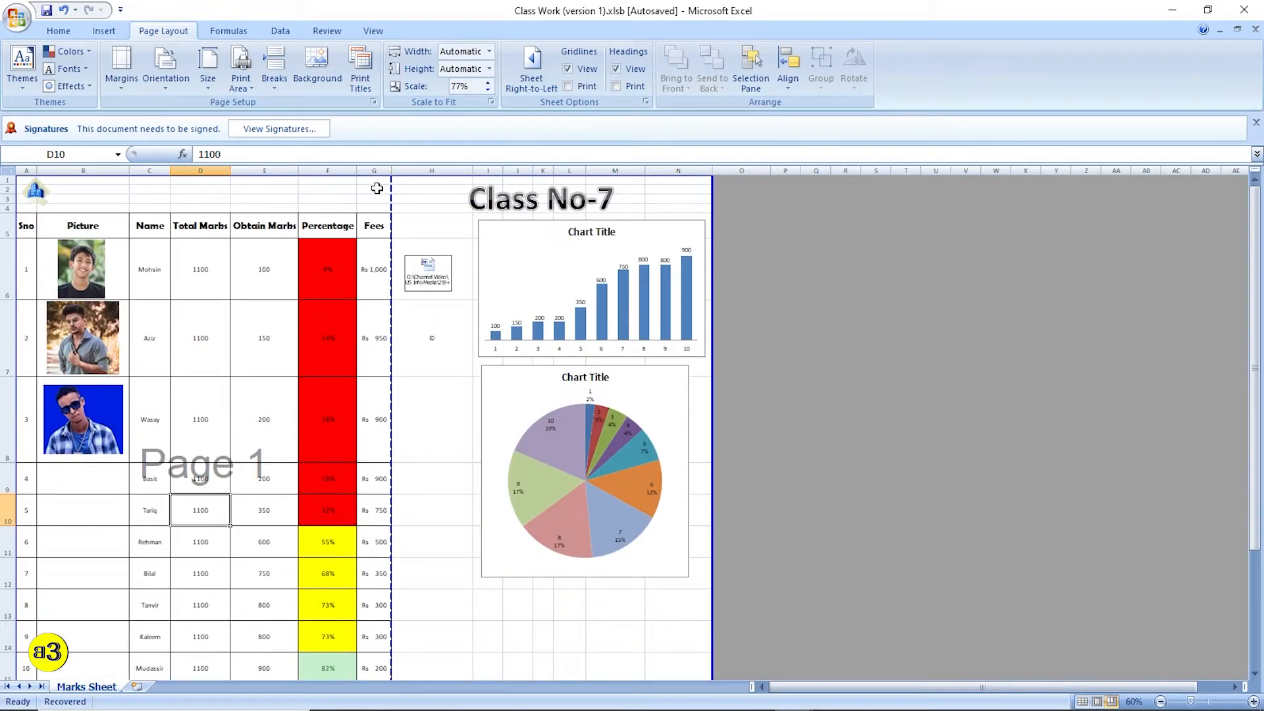
pyautogui.scroll(-2, 721, 520)
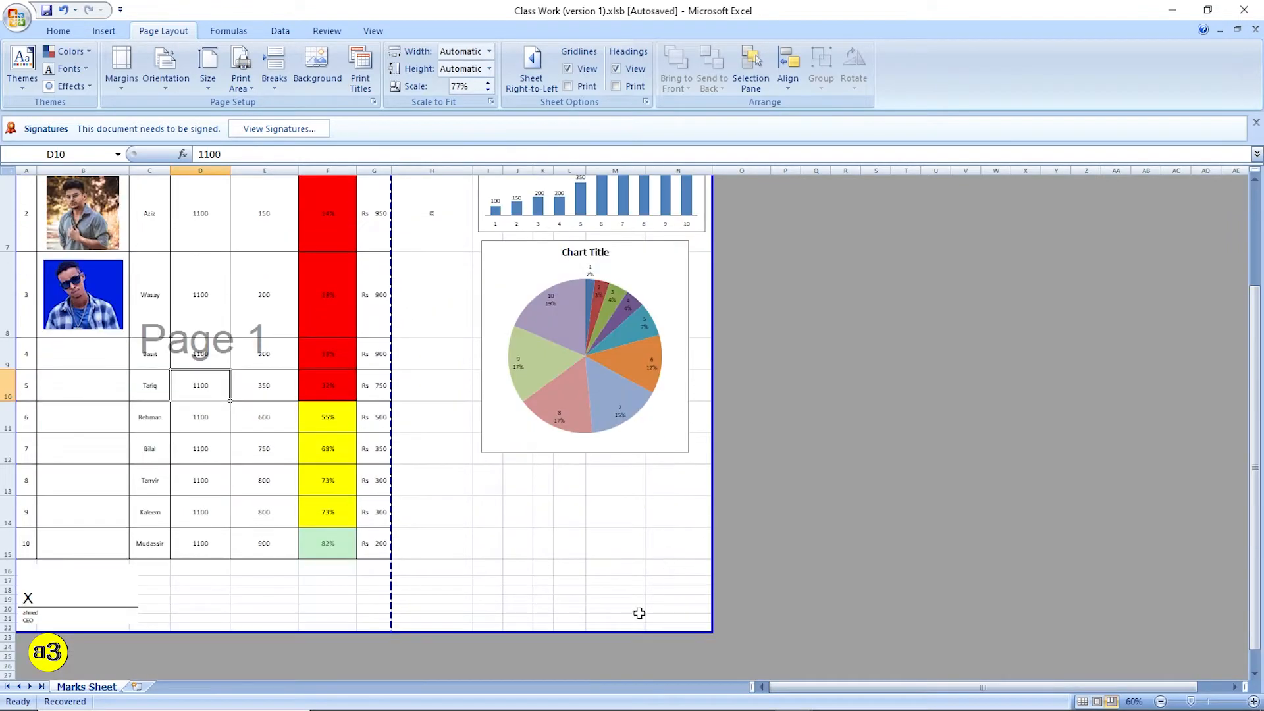
pyautogui.scroll(2, 382, 635)
pyautogui.click(363, 193)
pyautogui.moveTo(364, 192); pyautogui.dragTo(7, 598)
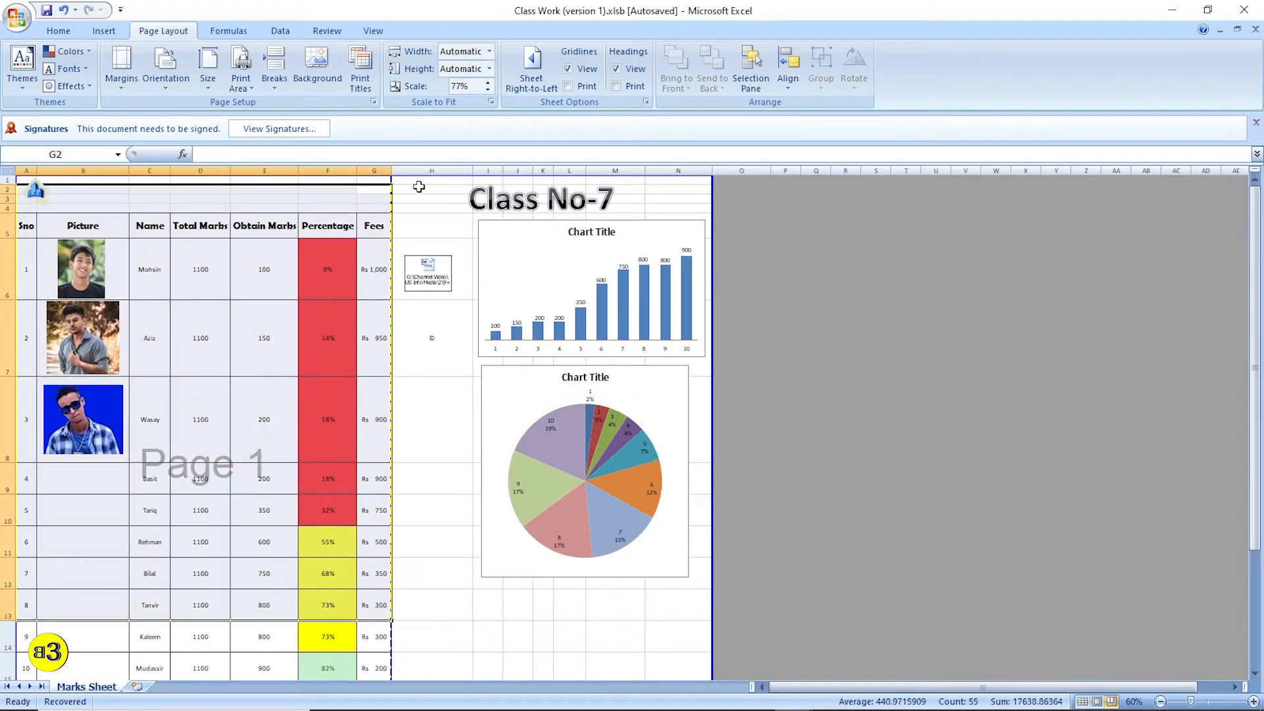
pyautogui.moveTo(426, 182); pyautogui.dragTo(529, 293)
pyautogui.scroll(-2, 429, 333)
# Insert a page break at cell M16 from Normal view
pyautogui.click(596, 567)
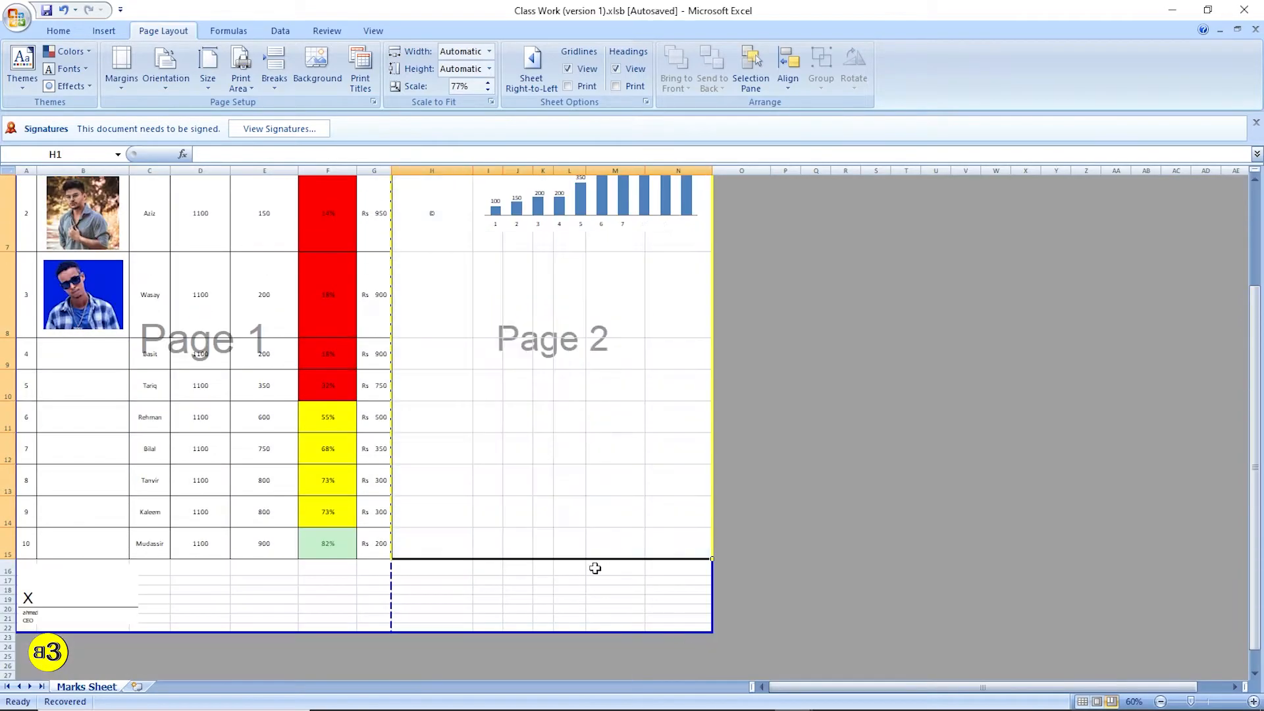
pyautogui.scroll(2, 325, 446)
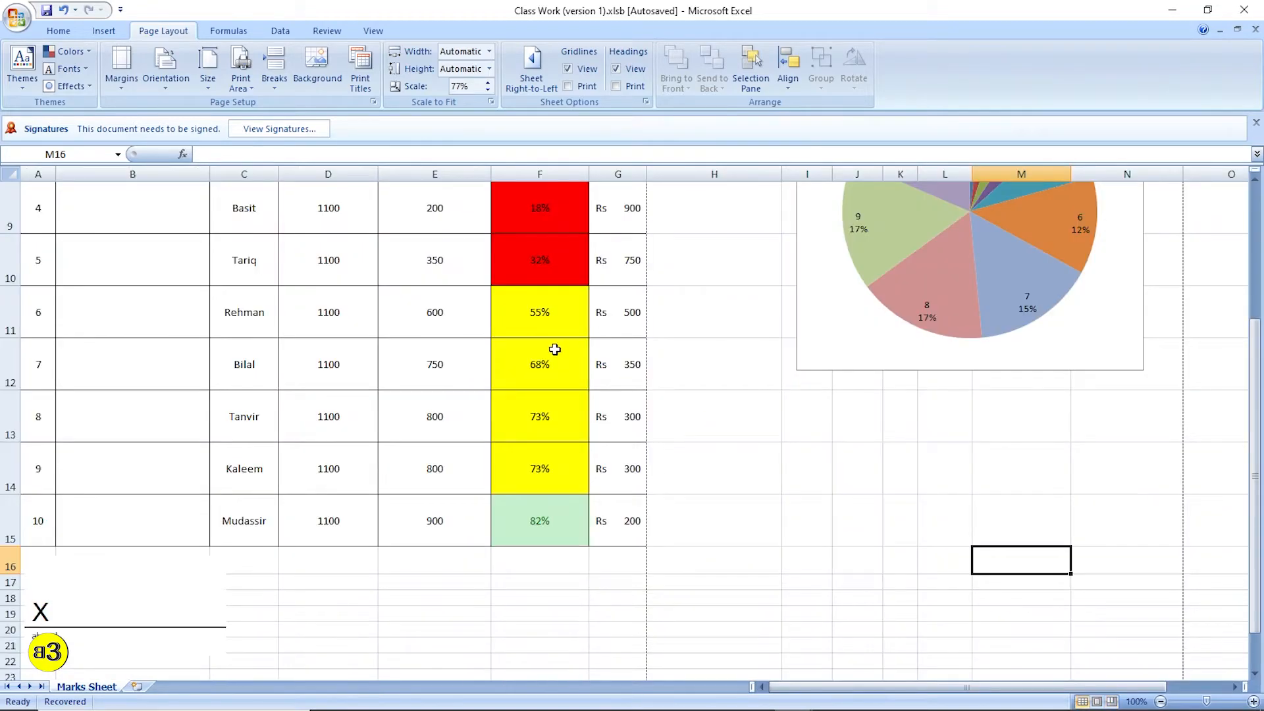
pyautogui.scroll(3, 514, 338)
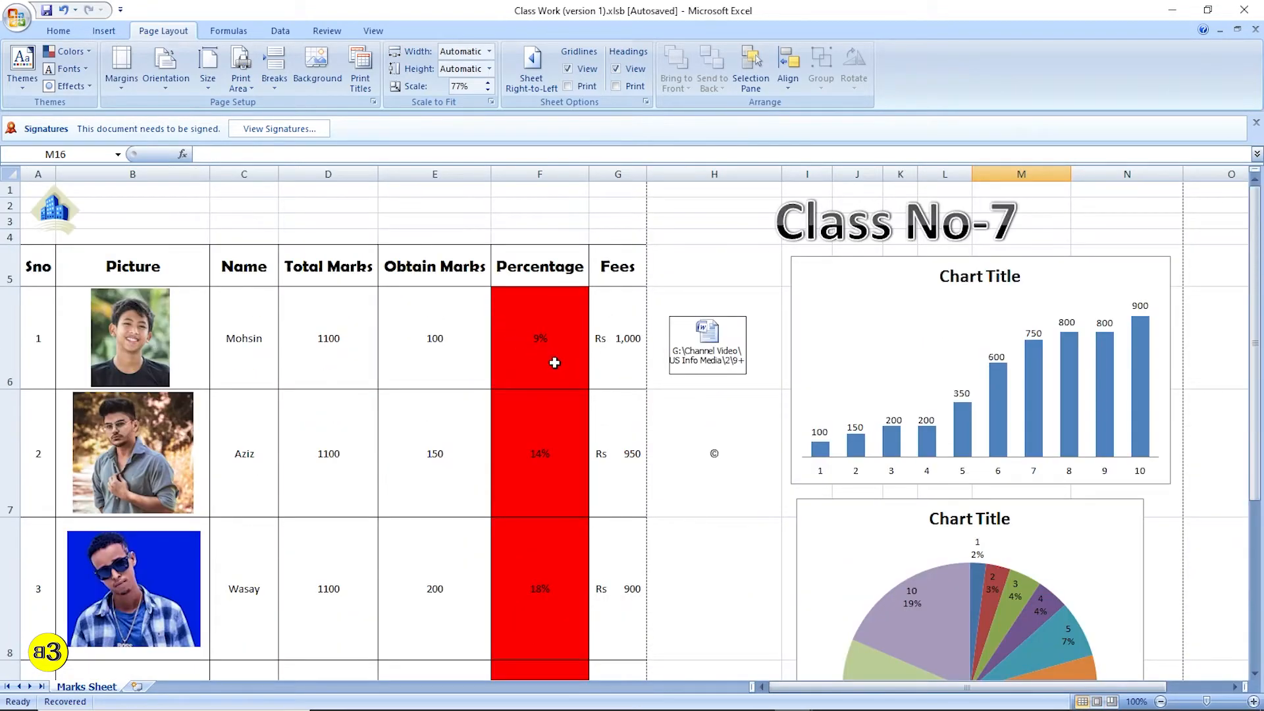
pyautogui.click(274, 74)
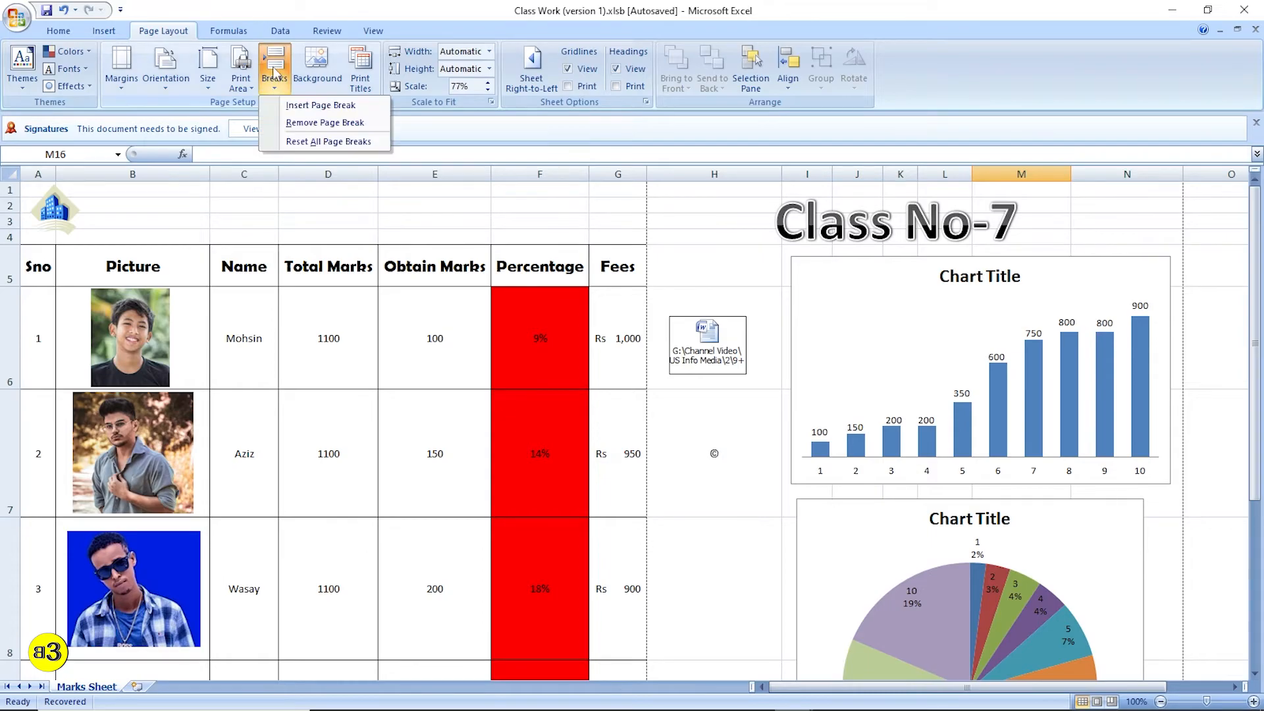
pyautogui.click(320, 105)
pyautogui.scroll(-4, 480, 310)
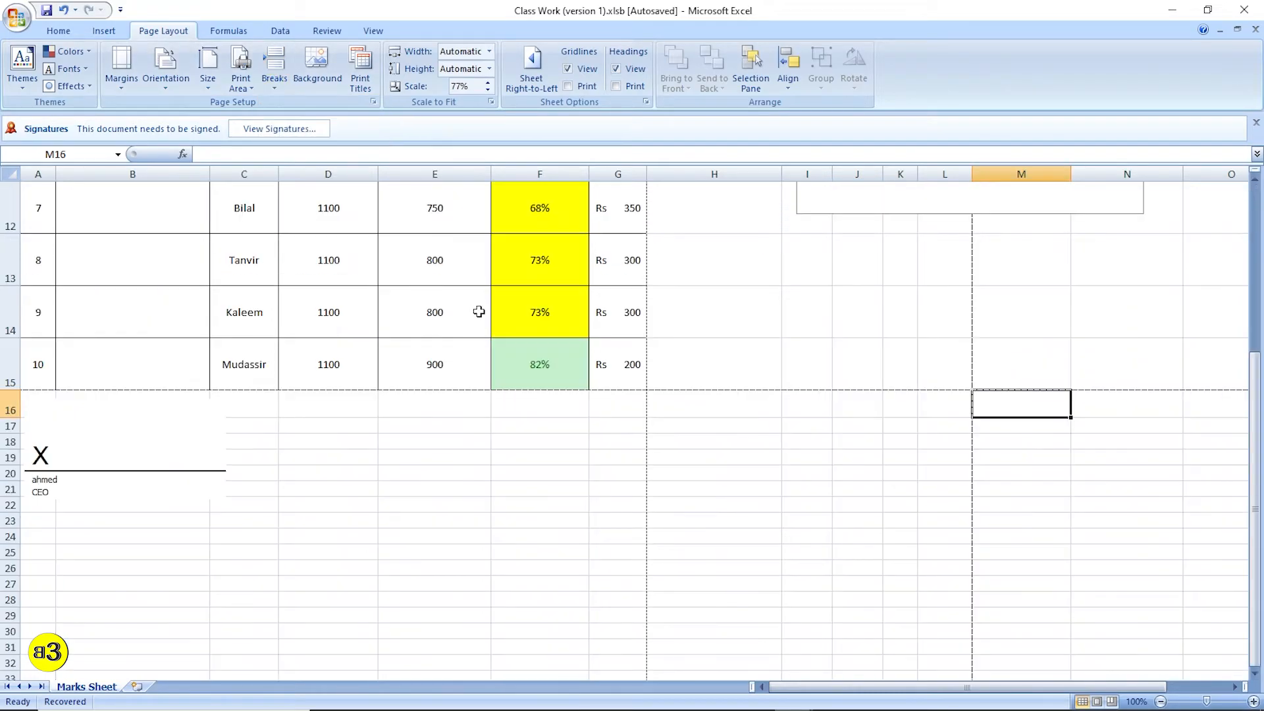
pyautogui.scroll(4, 479, 310)
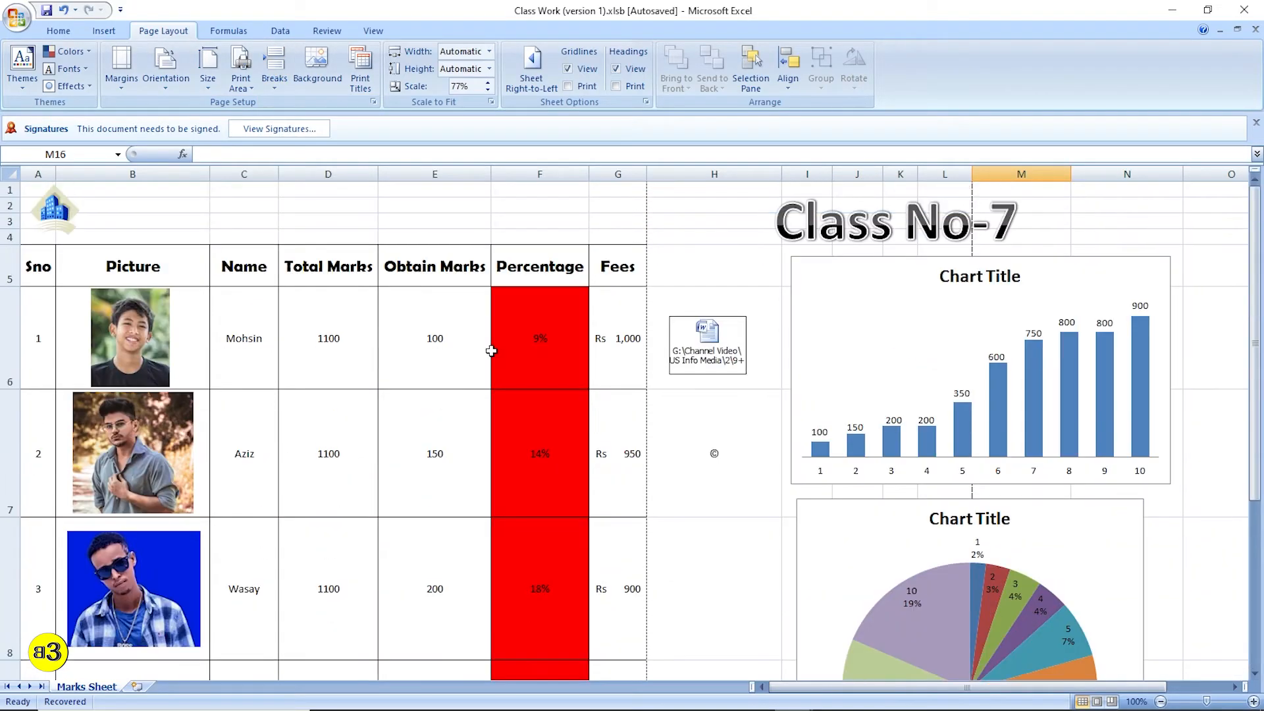
# Examine in Page Break Preview how the break at M16 divides the table, signature area and charts into pages
pyautogui.click(1110, 701)
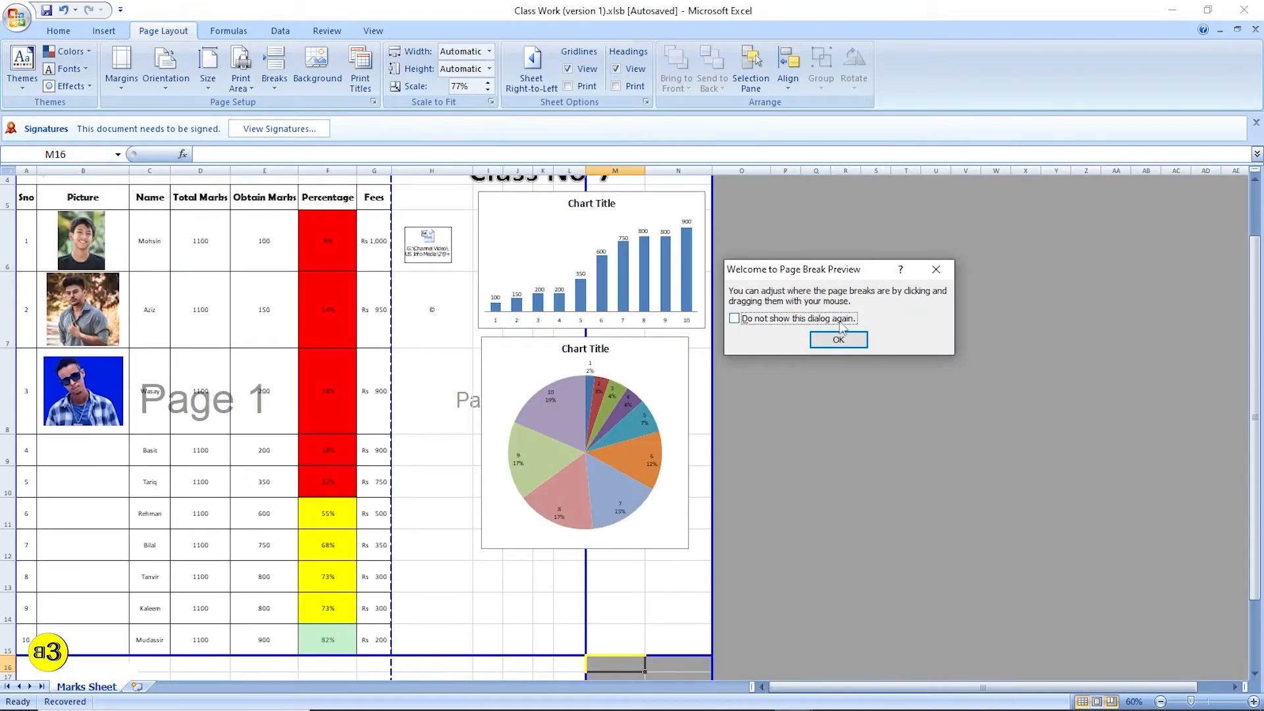
pyautogui.click(839, 339)
pyautogui.scroll(-2, 353, 436)
pyautogui.scroll(3, 443, 408)
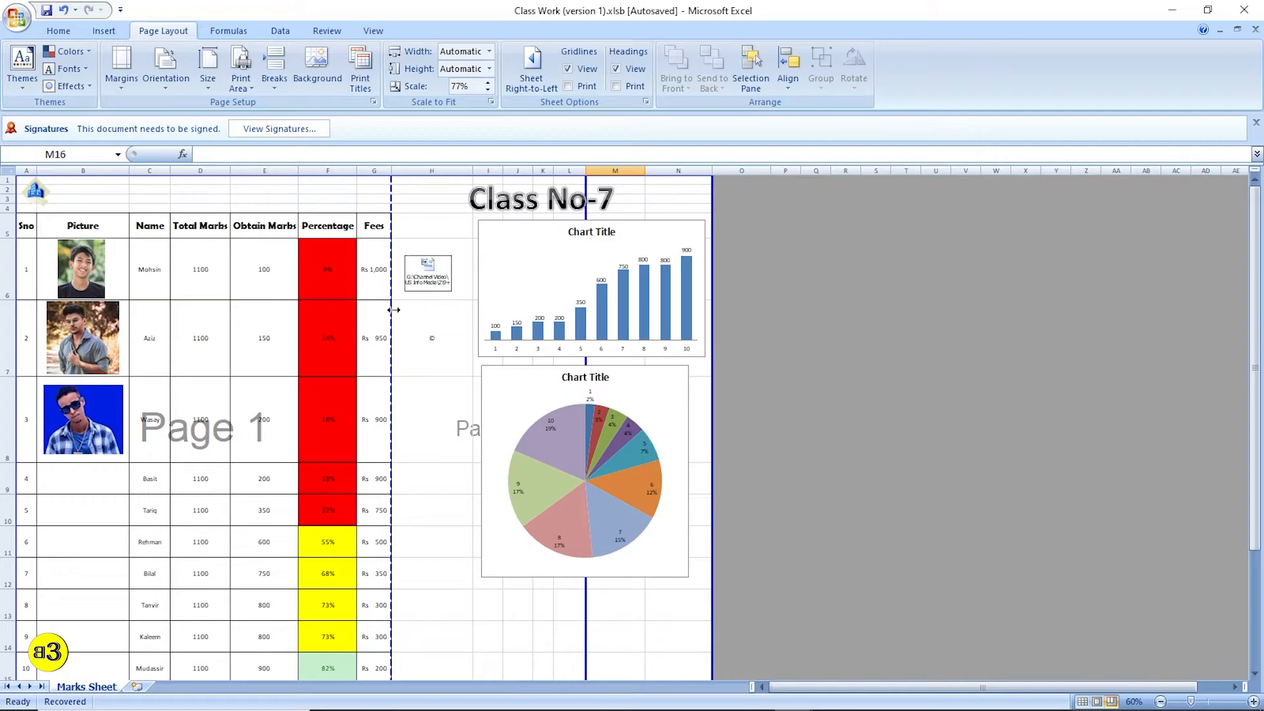
pyautogui.scroll(-3, 397, 350)
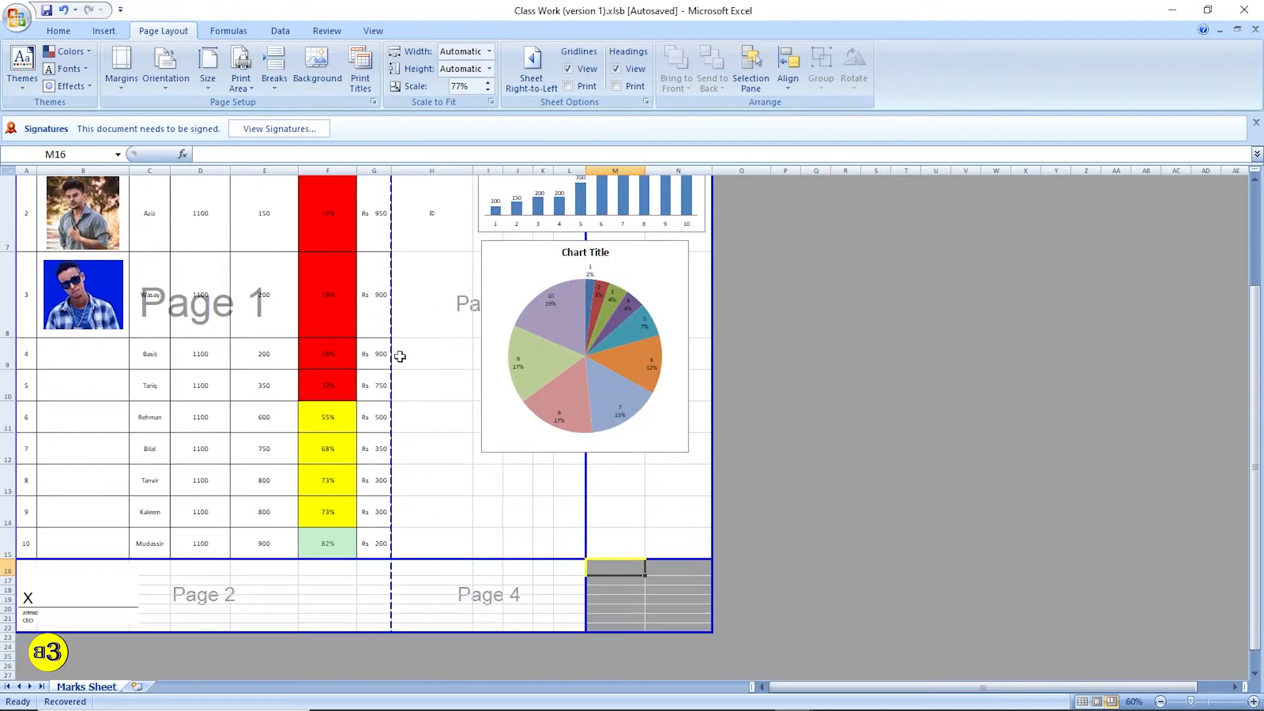
pyautogui.scroll(3, 396, 329)
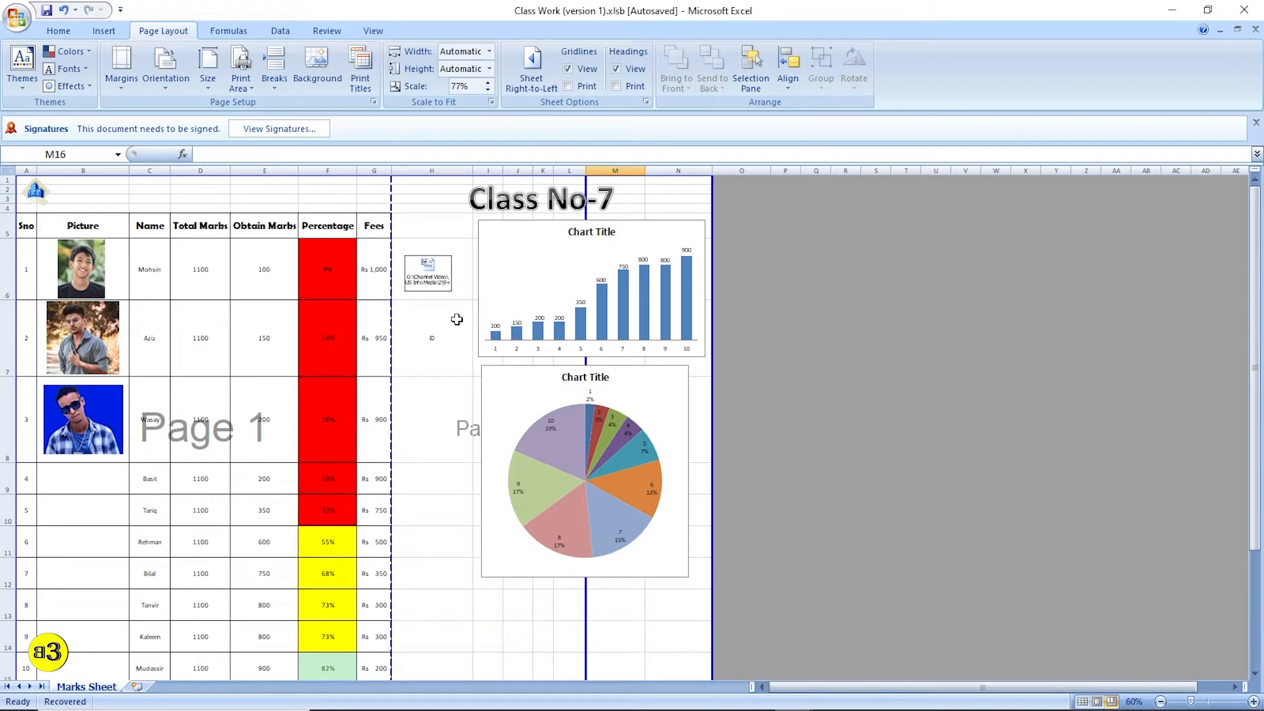
pyautogui.scroll(-3, 467, 387)
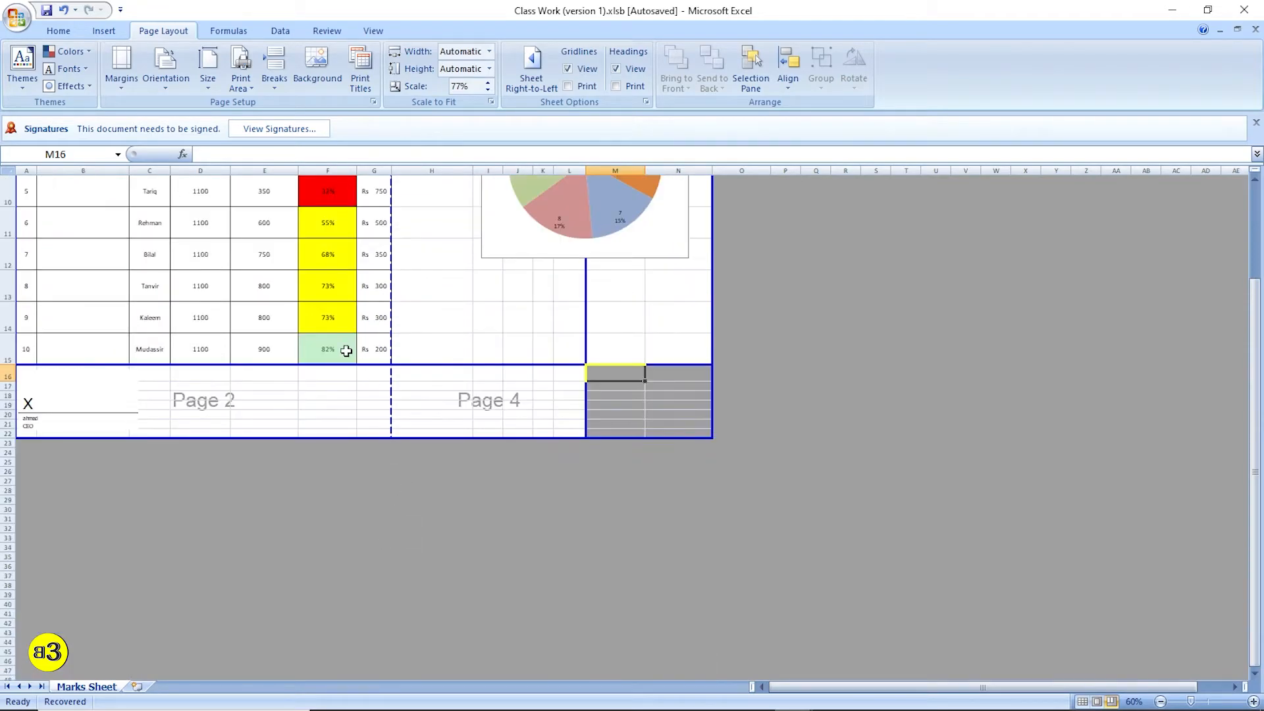
pyautogui.scroll(2, 344, 350)
pyautogui.scroll(1, 331, 368)
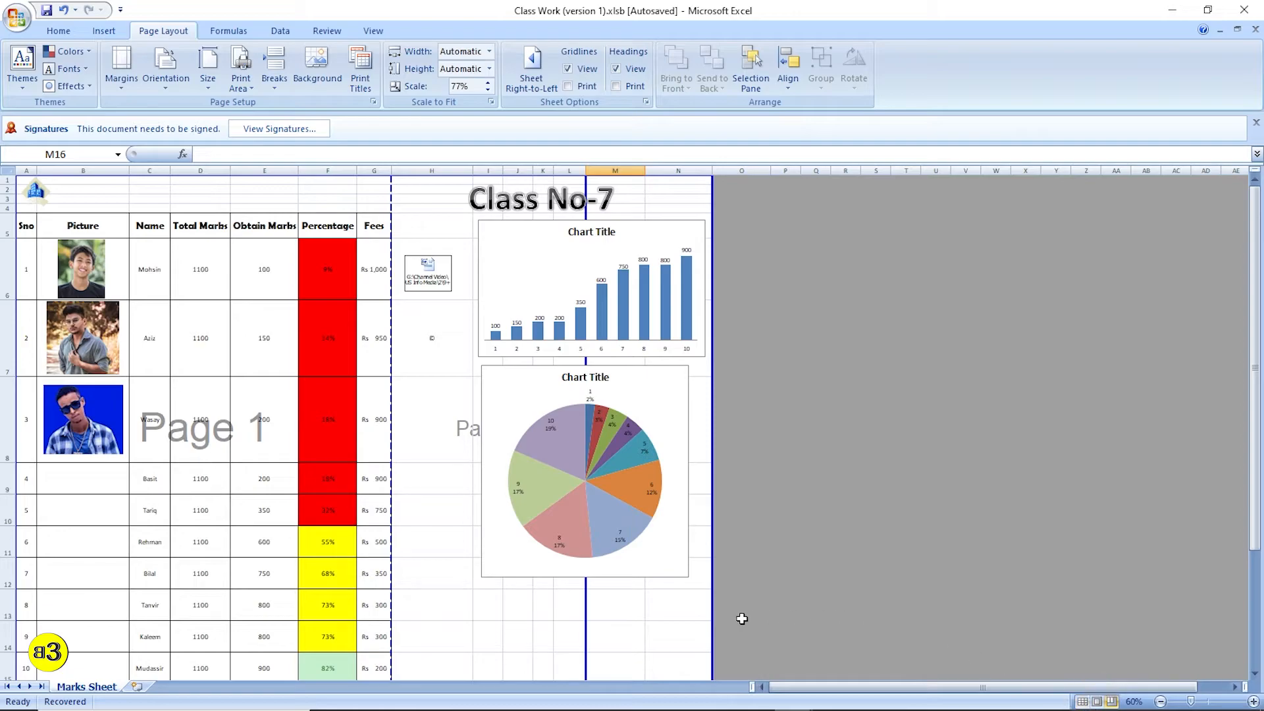
# Move the horizontal page break to just below row 8 and the vertical one to between columns G and H
pyautogui.scroll(-3, 586, 530)
pyautogui.scroll(1, 468, 554)
pyautogui.moveTo(473, 561); pyautogui.dragTo(494, 337)
pyautogui.scroll(1, 469, 447)
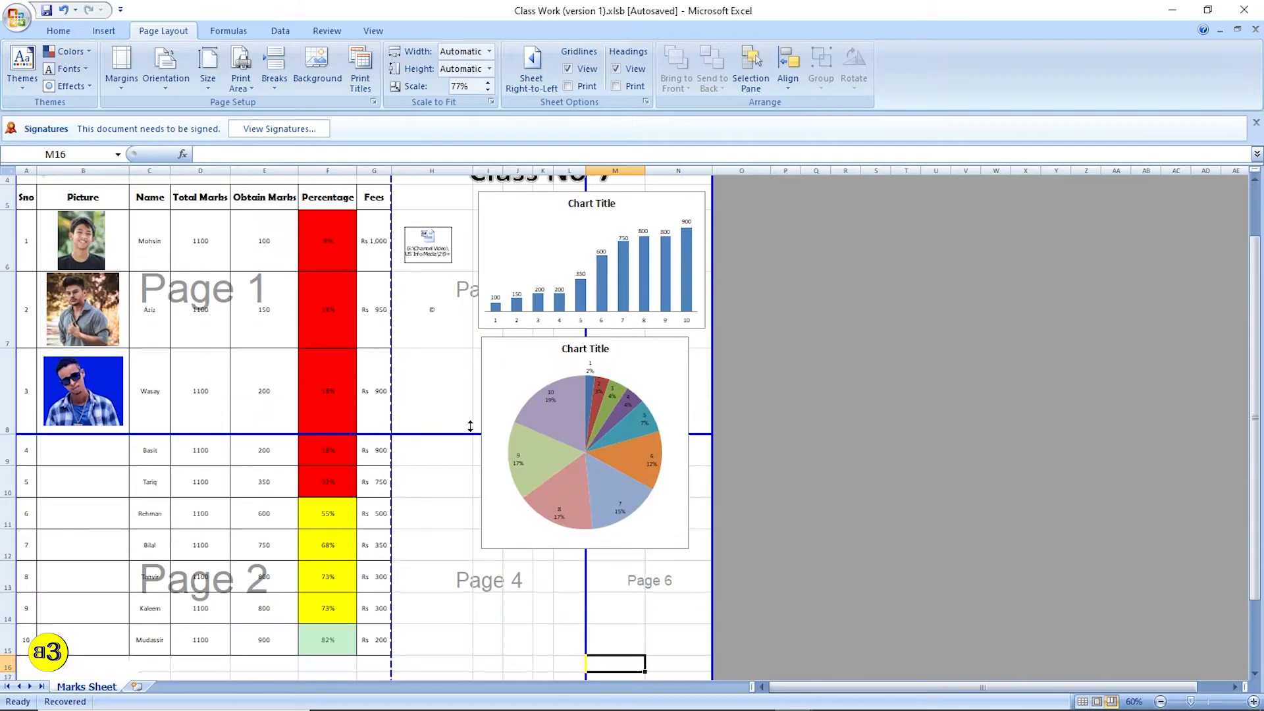
pyautogui.moveTo(586, 331); pyautogui.dragTo(391, 433)
pyautogui.scroll(1, 404, 465)
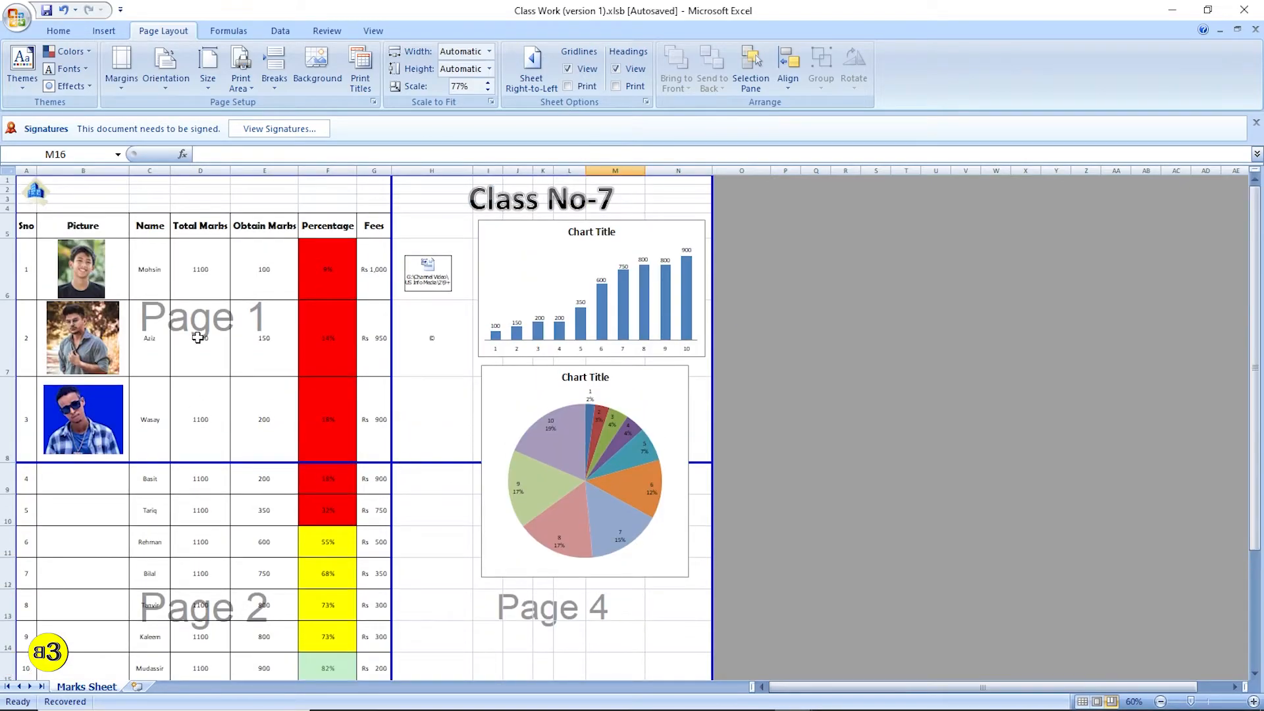
# Examine which part of the table and charts each of the pages covers by highlighting their cell ranges
pyautogui.moveTo(374, 233); pyautogui.dragTo(21, 427)
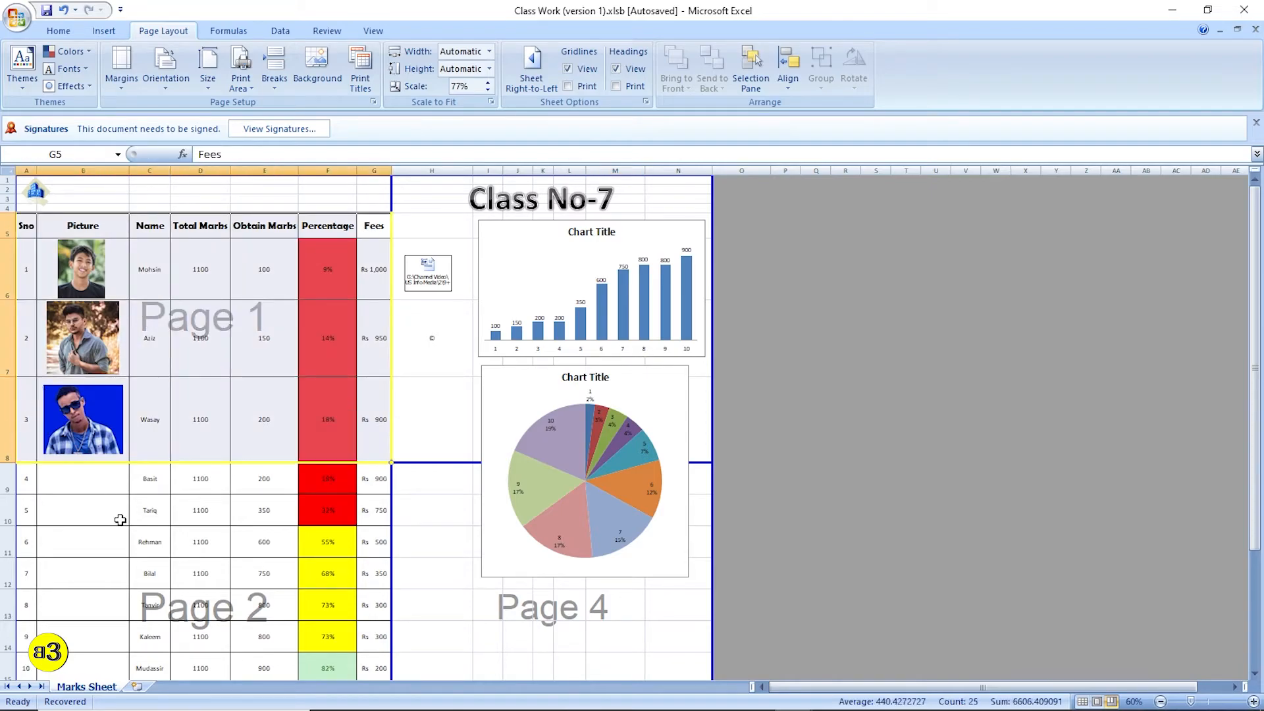
pyautogui.scroll(-2, 119, 520)
pyautogui.moveTo(426, 375); pyautogui.dragTo(632, 603)
pyautogui.scroll(2, 418, 274)
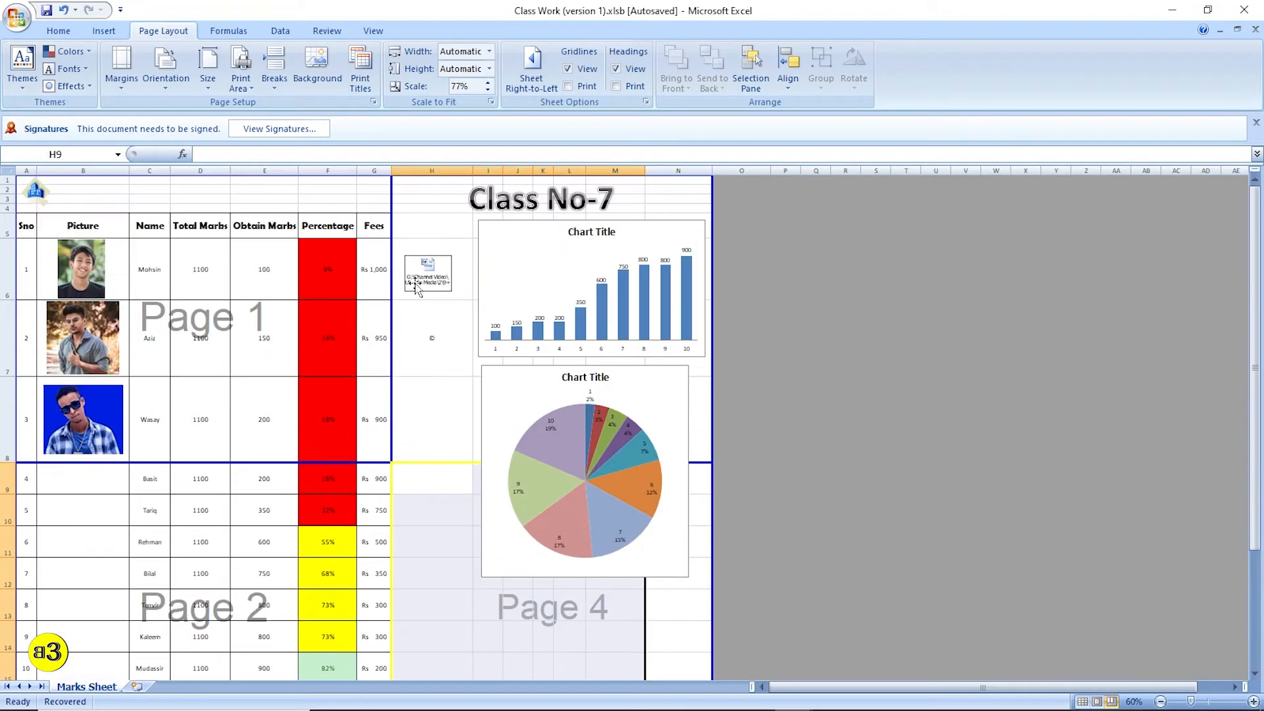
pyautogui.moveTo(428, 400); pyautogui.dragTo(723, 189)
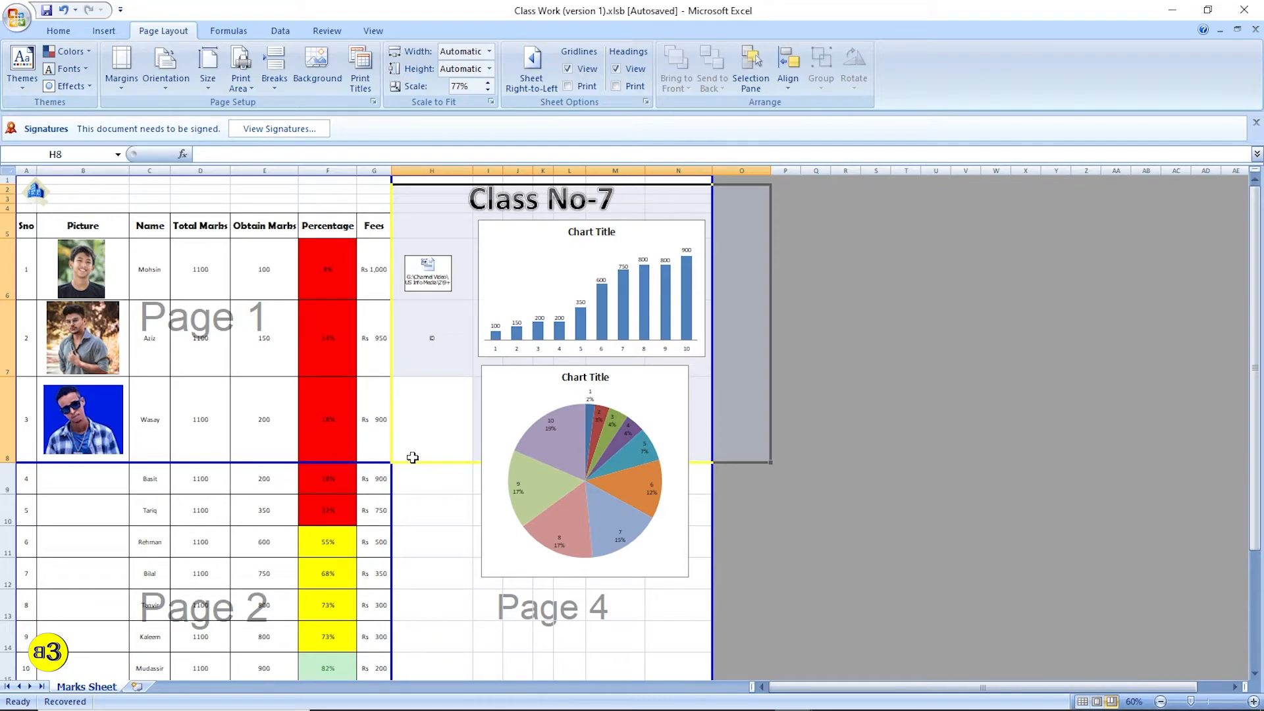
pyautogui.click(425, 477)
pyautogui.scroll(-3, 408, 502)
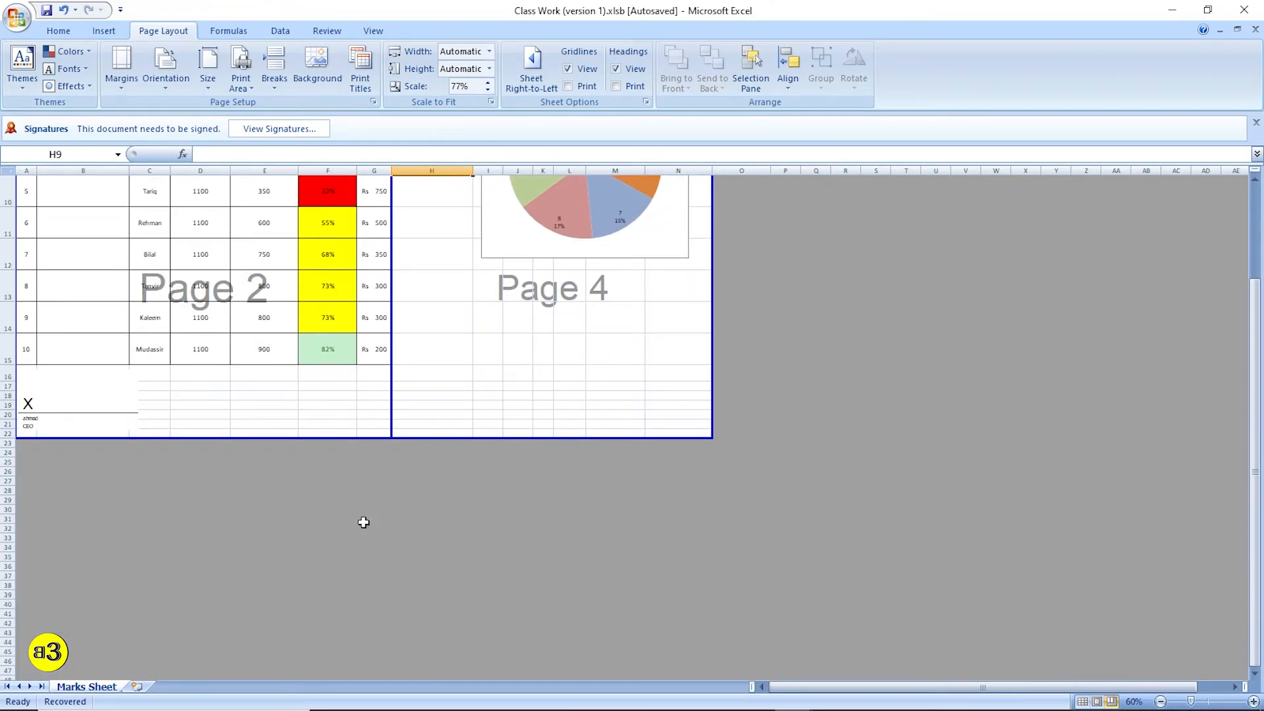
pyautogui.scroll(3, 366, 519)
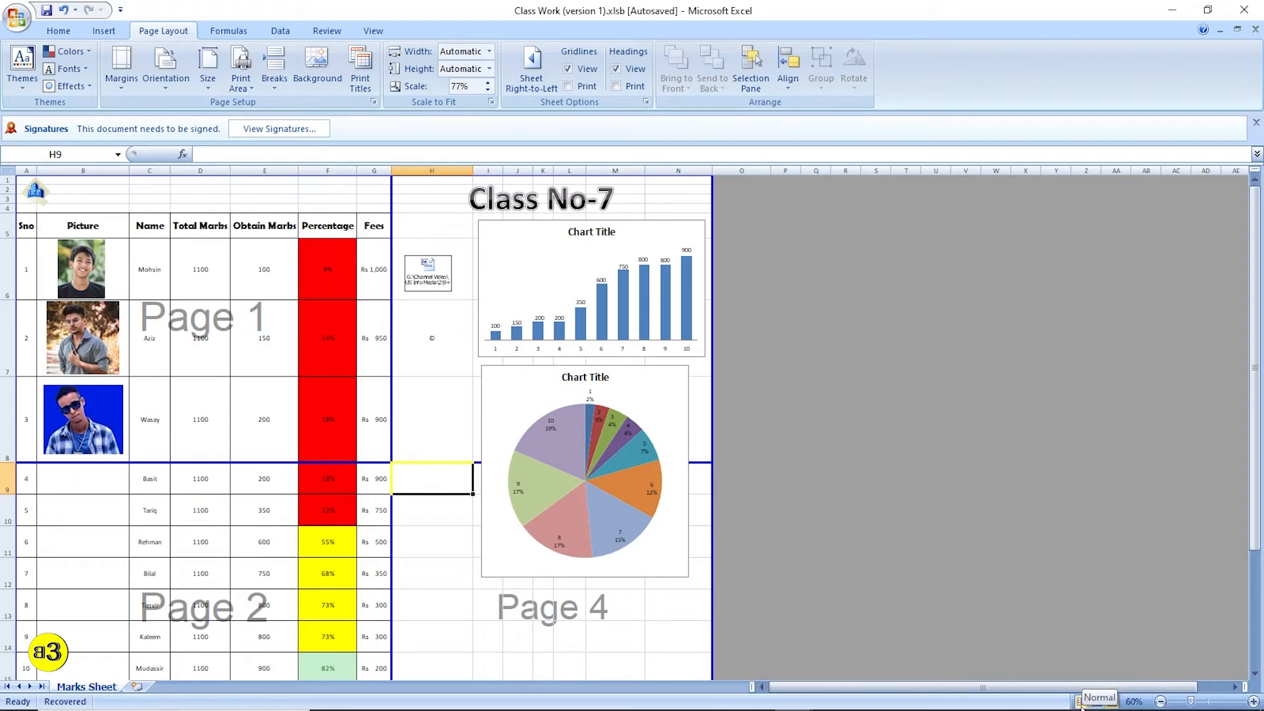
# Reset all page breaks of the marks sheet and return to Normal view
pyautogui.click(275, 69)
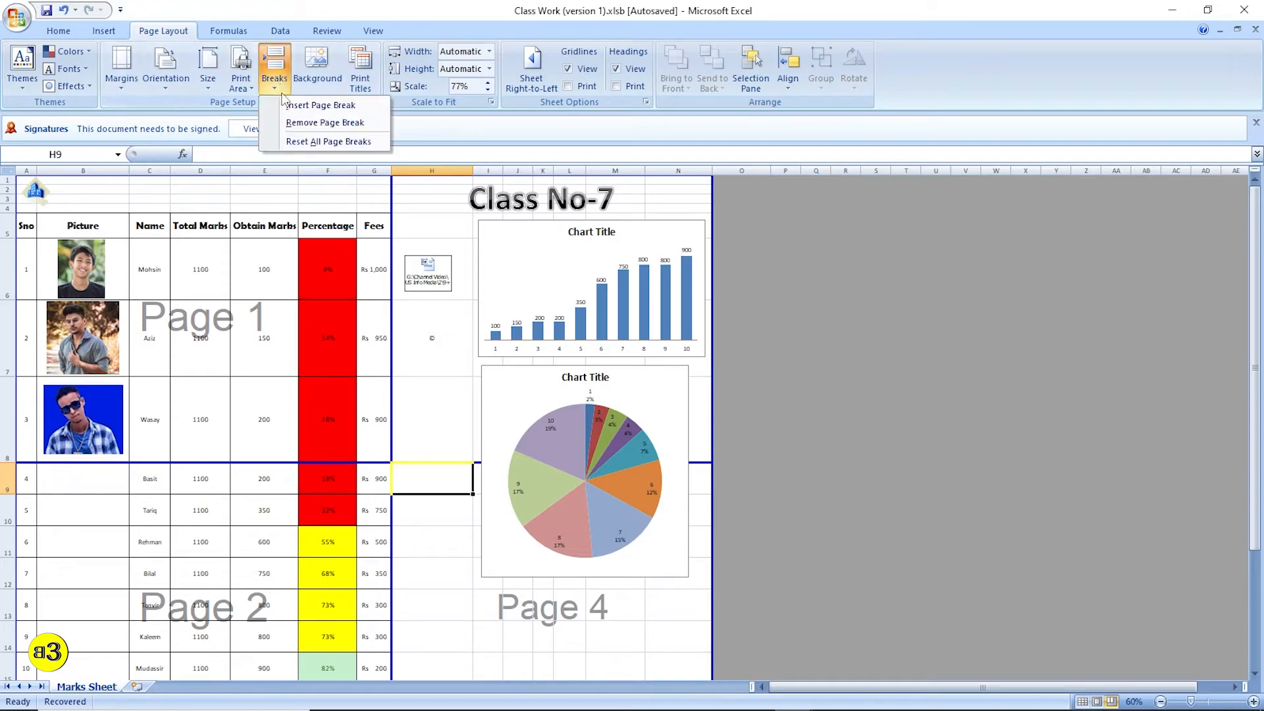
pyautogui.click(329, 142)
pyautogui.click(366, 337)
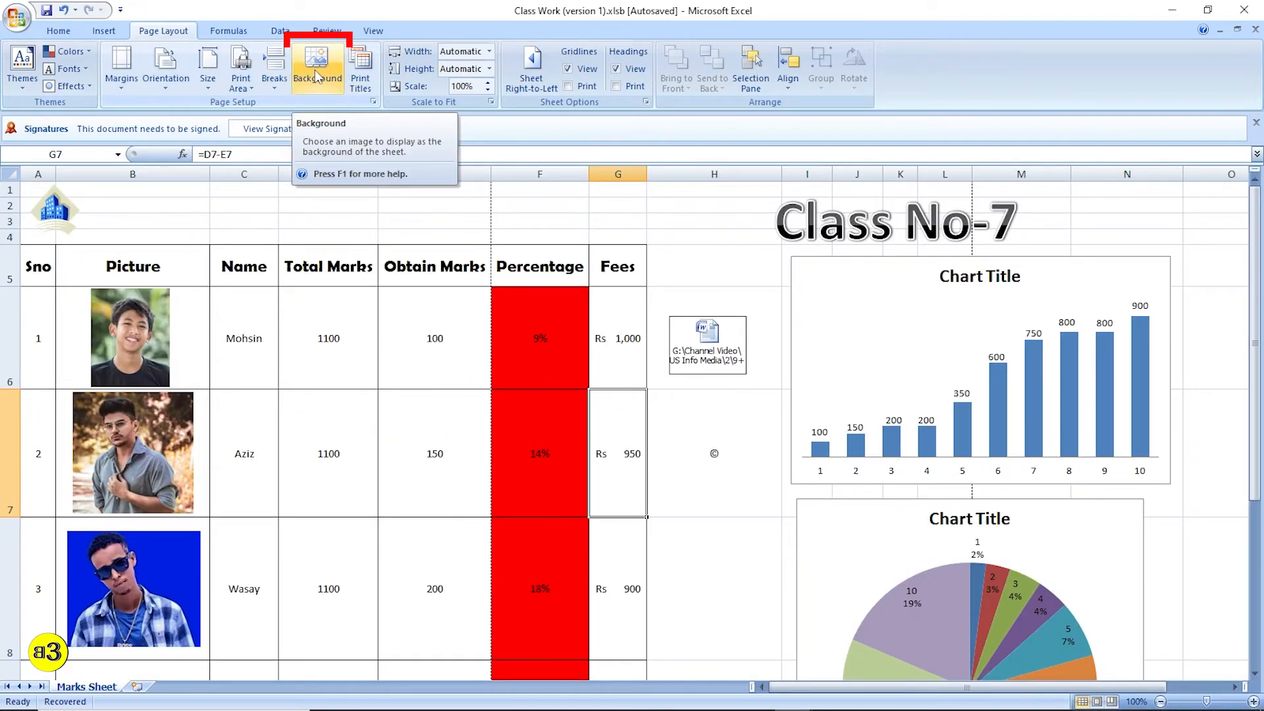
pyautogui.moveTo(283, 204); pyautogui.dragTo(659, 333)
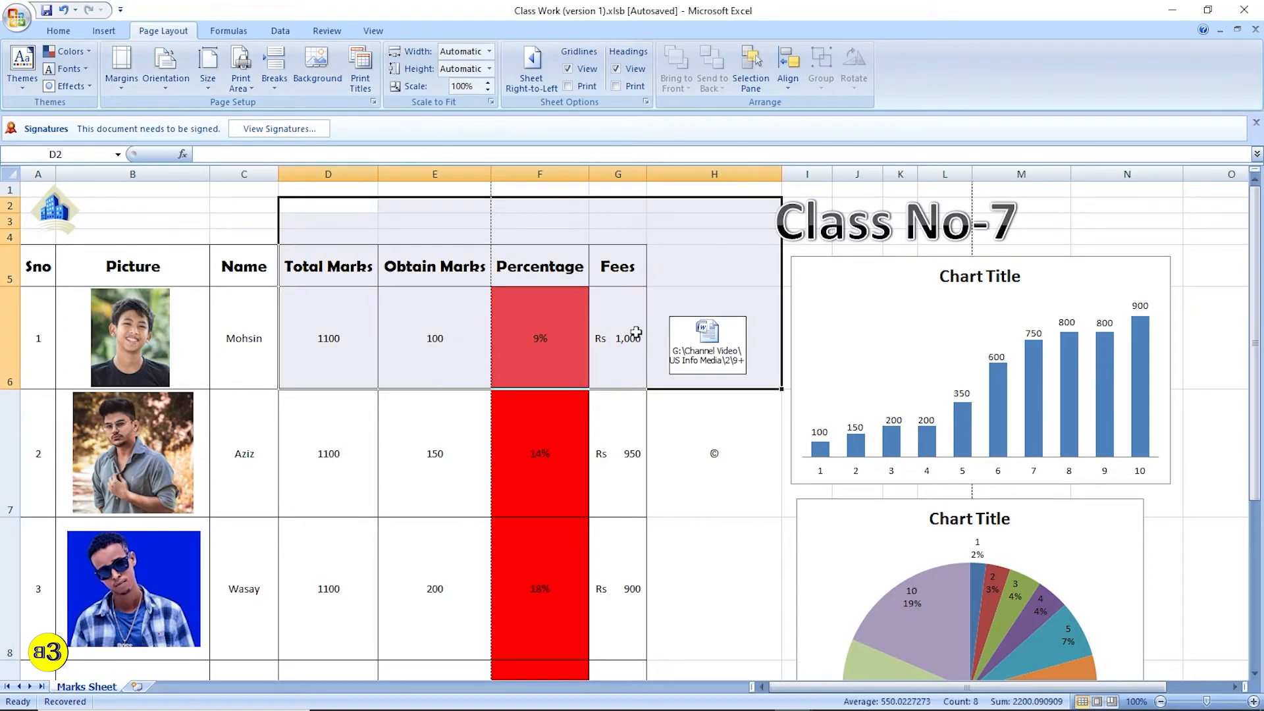
pyautogui.click(398, 408)
pyautogui.scroll(-3, 419, 395)
pyautogui.scroll(2, 641, 451)
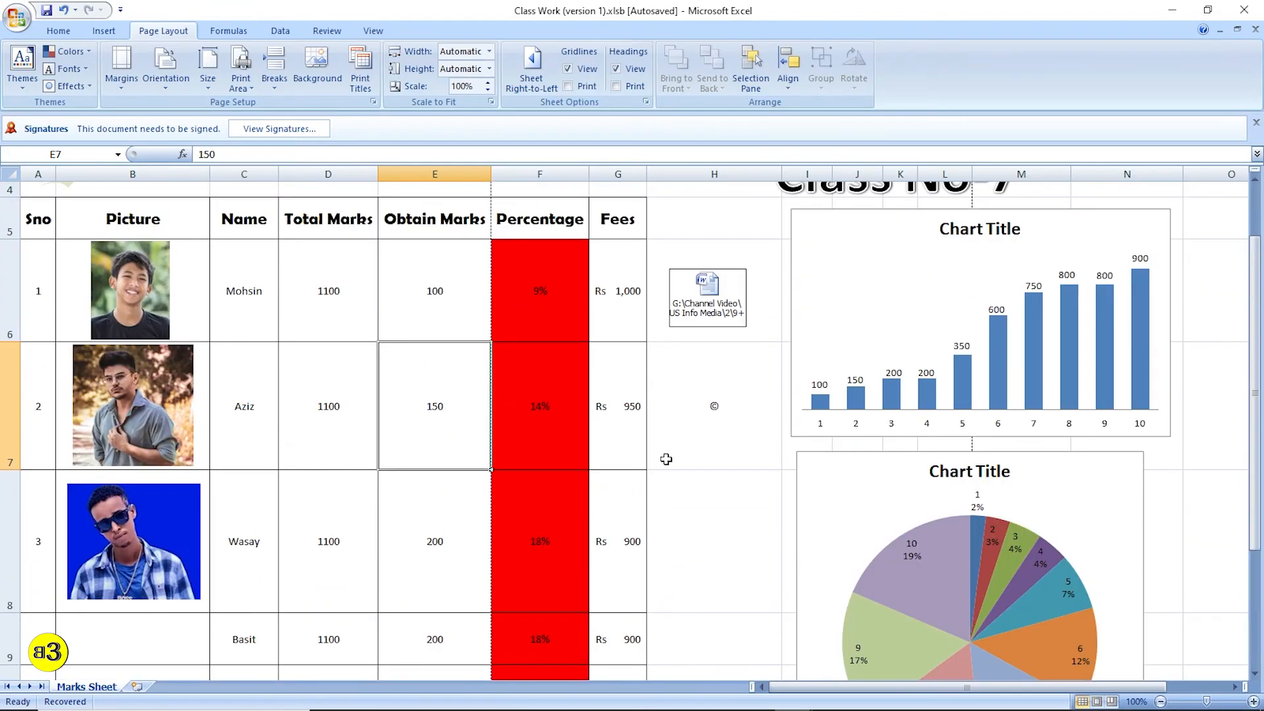
pyautogui.click(569, 428)
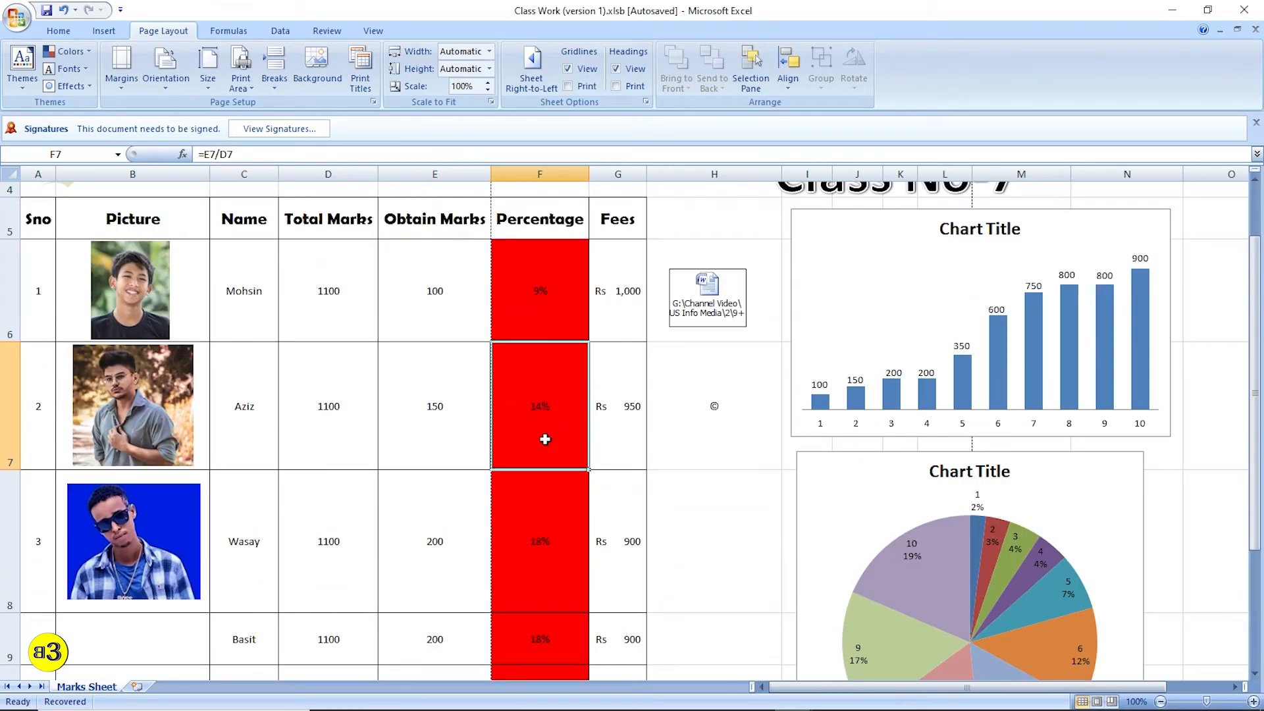
pyautogui.click(917, 333)
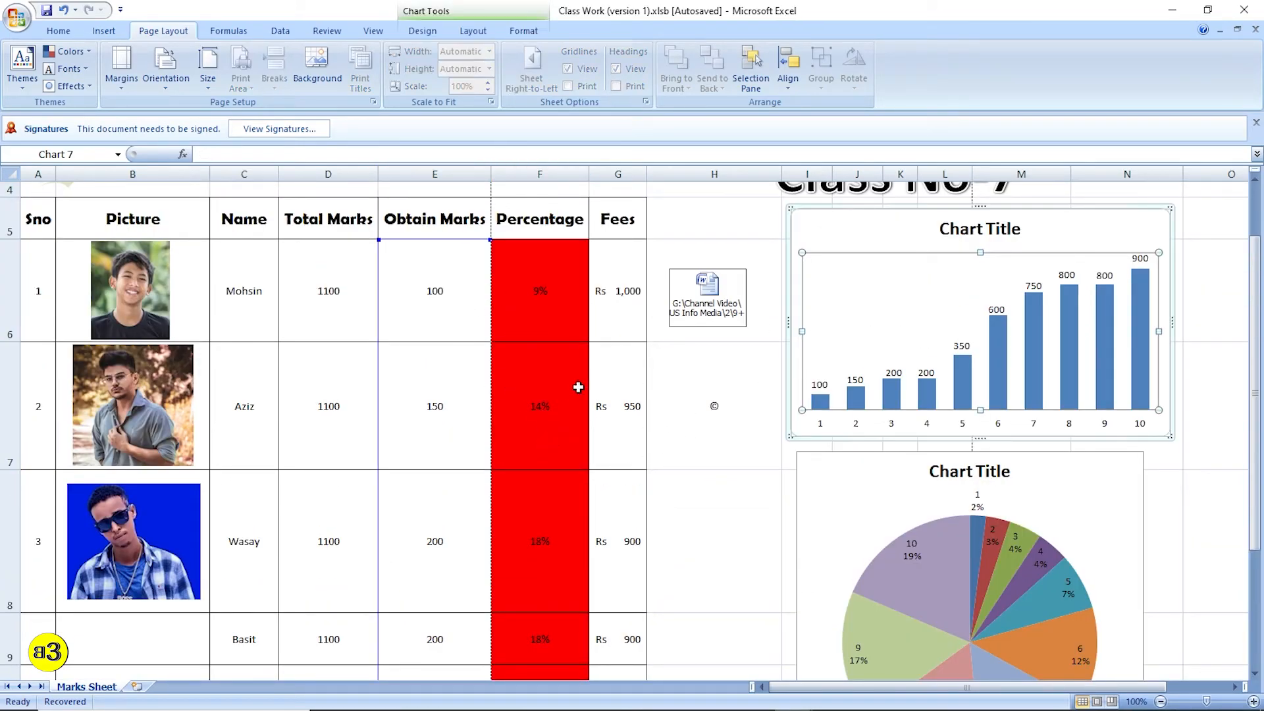
pyautogui.click(599, 222)
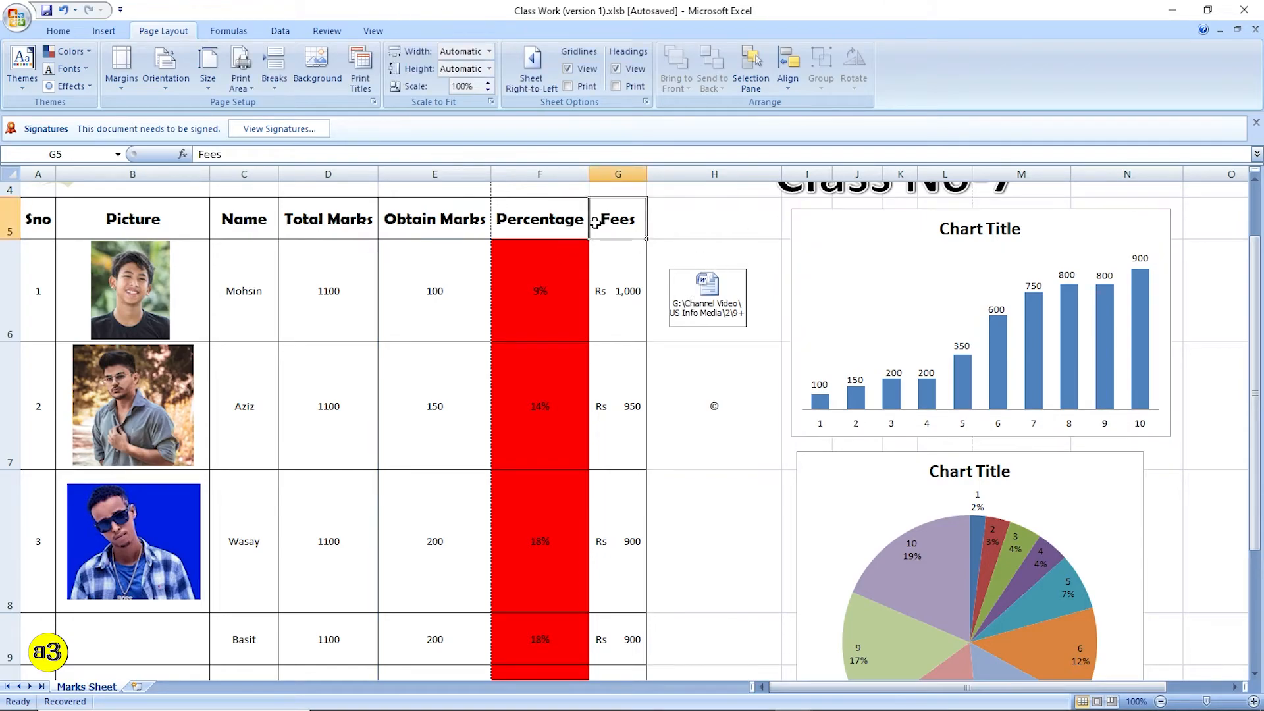
pyautogui.scroll(-8, 435, 273)
pyautogui.moveTo(527, 315); pyautogui.dragTo(1024, 533)
pyautogui.scroll(9, 753, 479)
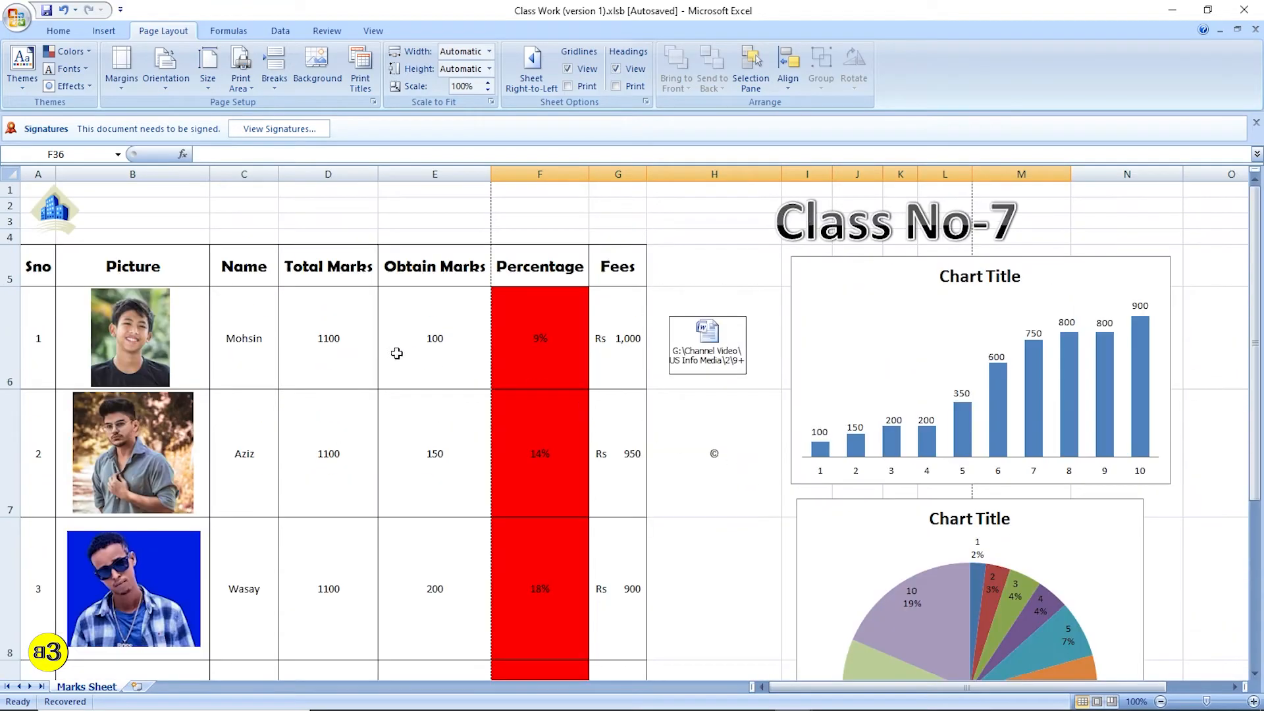
# Apply Thumbnail.png from the folder 14 as the background picture of the marks sheet
pyautogui.click(377, 344)
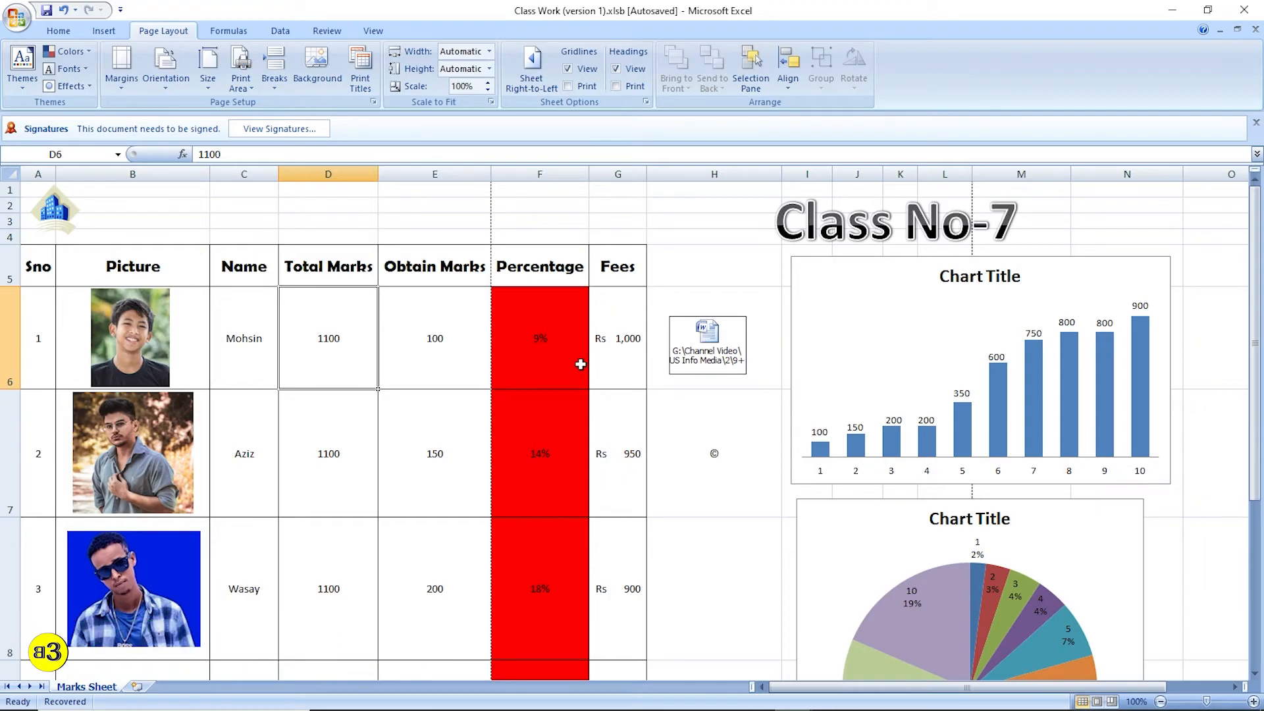
pyautogui.click(315, 70)
pyautogui.scroll(3, 92, 158)
pyautogui.click(78, 150)
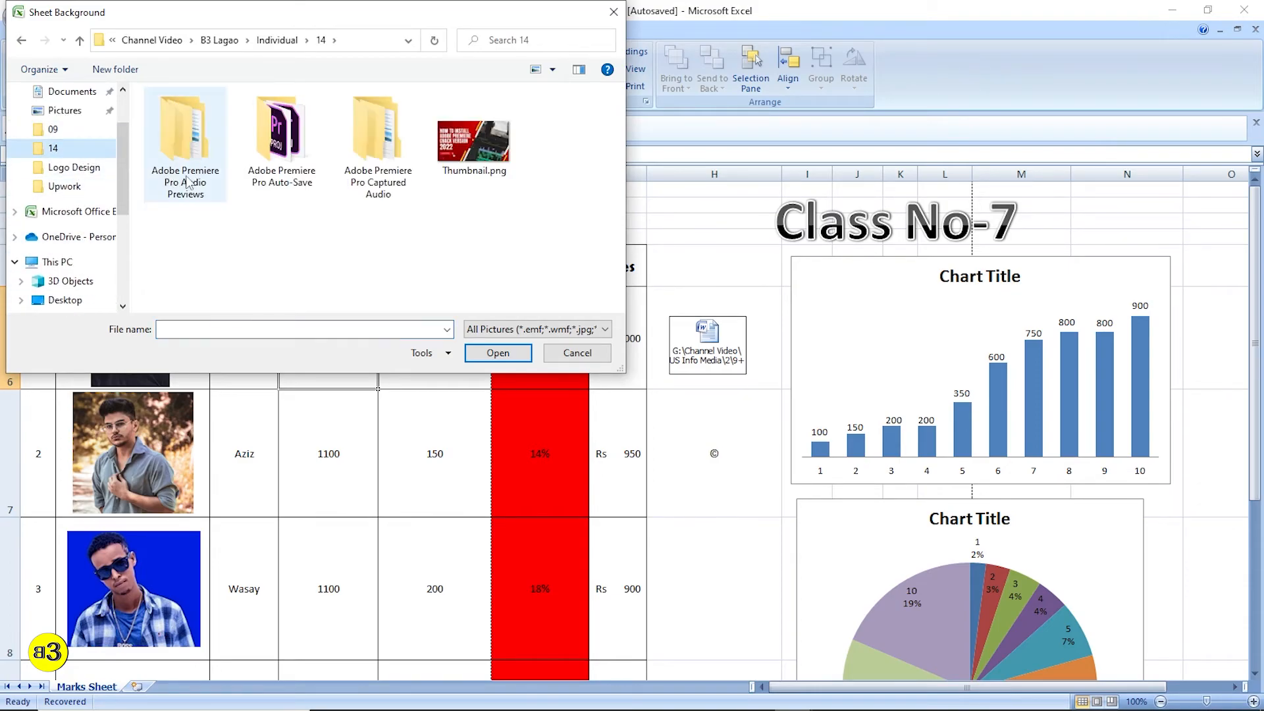
pyautogui.click(474, 139)
pyautogui.click(498, 353)
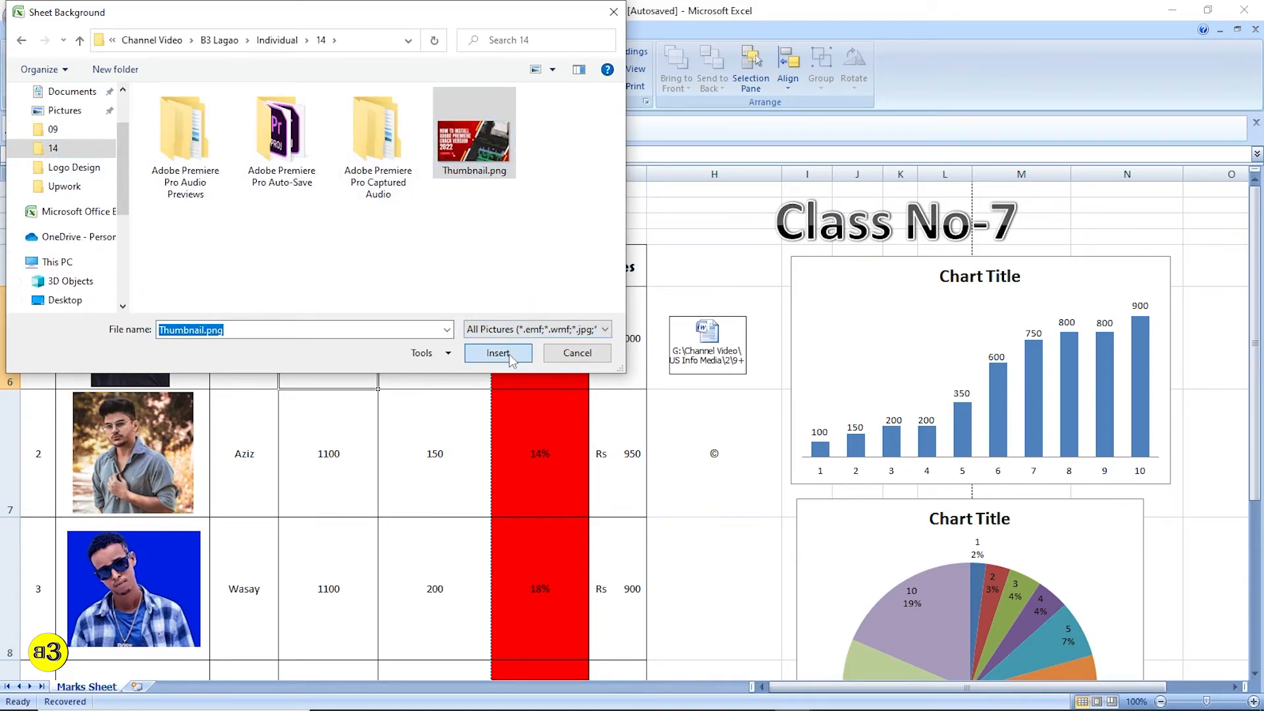
# Review how the background picture sits behind the table and charts, and delete the background from the sheet
pyautogui.click(437, 335)
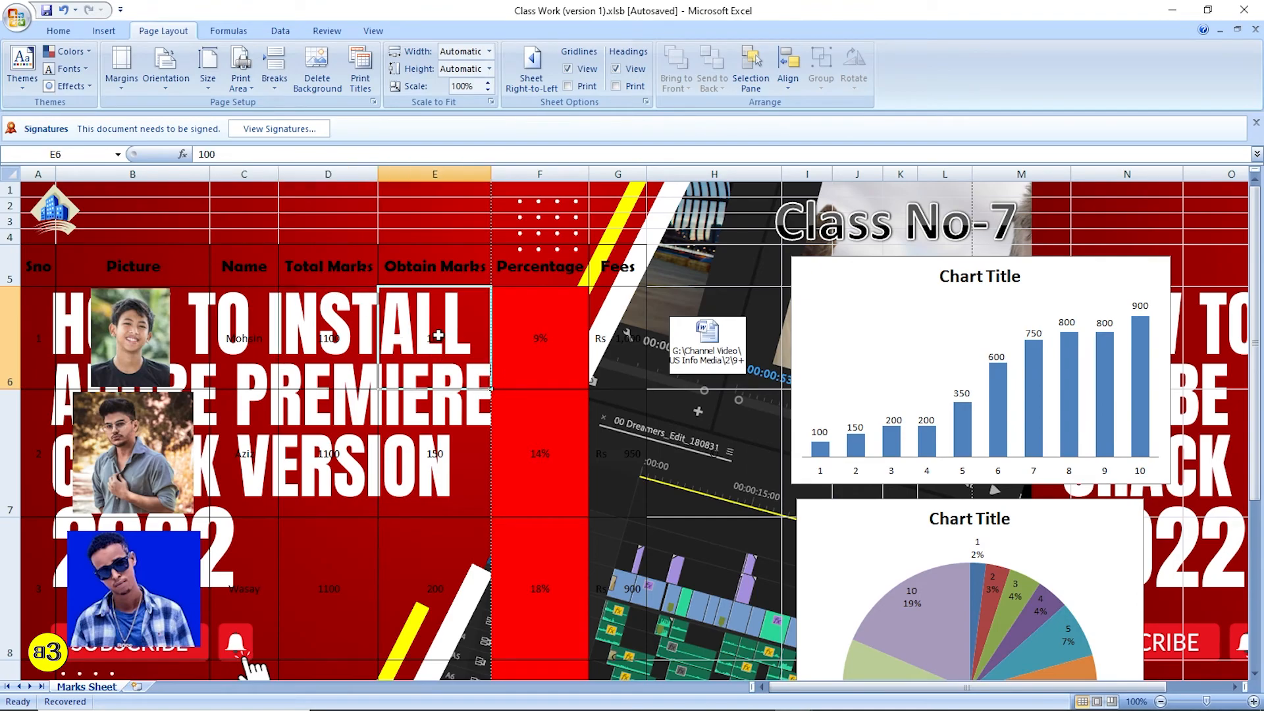
pyautogui.click(461, 460)
pyautogui.click(812, 369)
pyautogui.click(1066, 215)
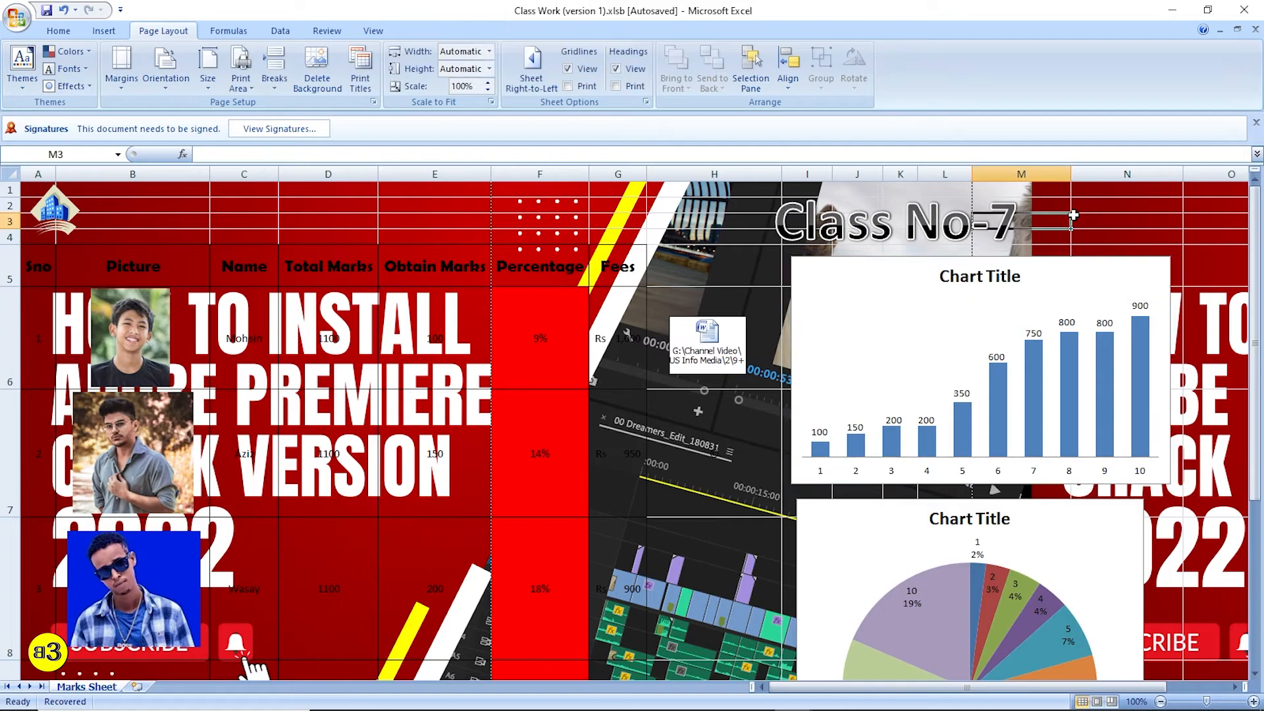
pyautogui.click(1116, 212)
pyautogui.click(421, 210)
pyautogui.click(329, 236)
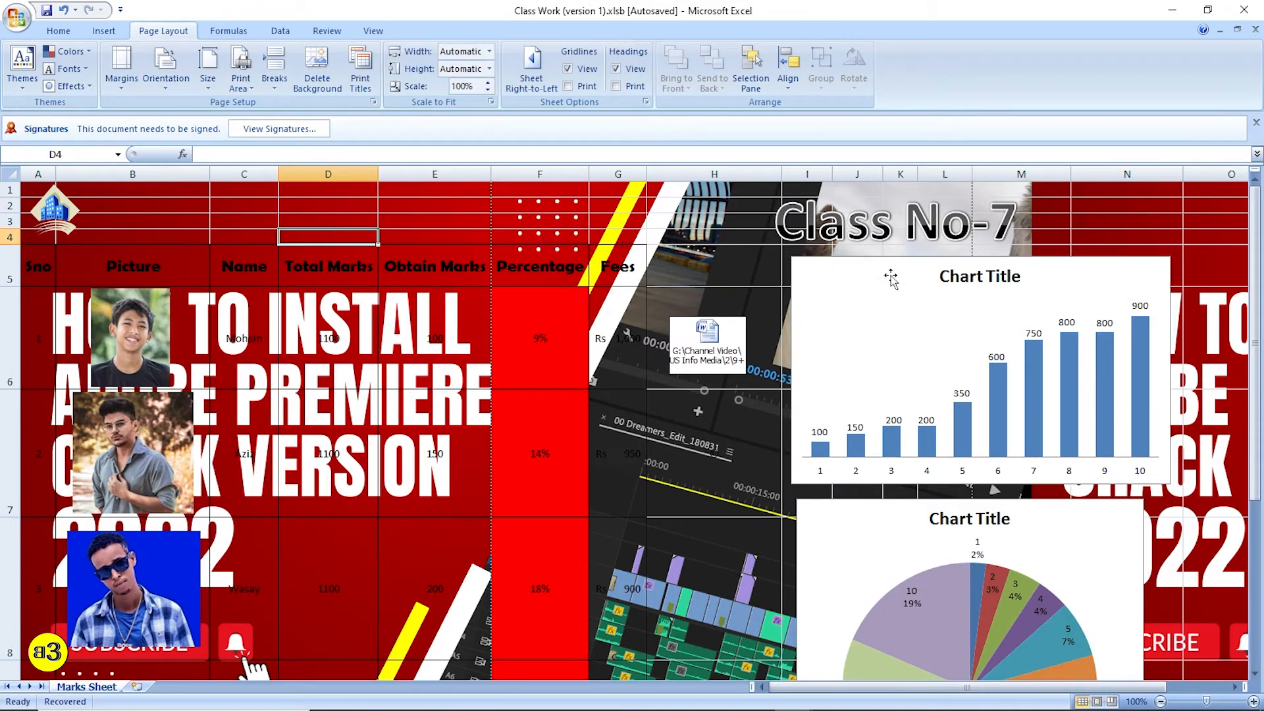
pyautogui.scroll(-2, 405, 325)
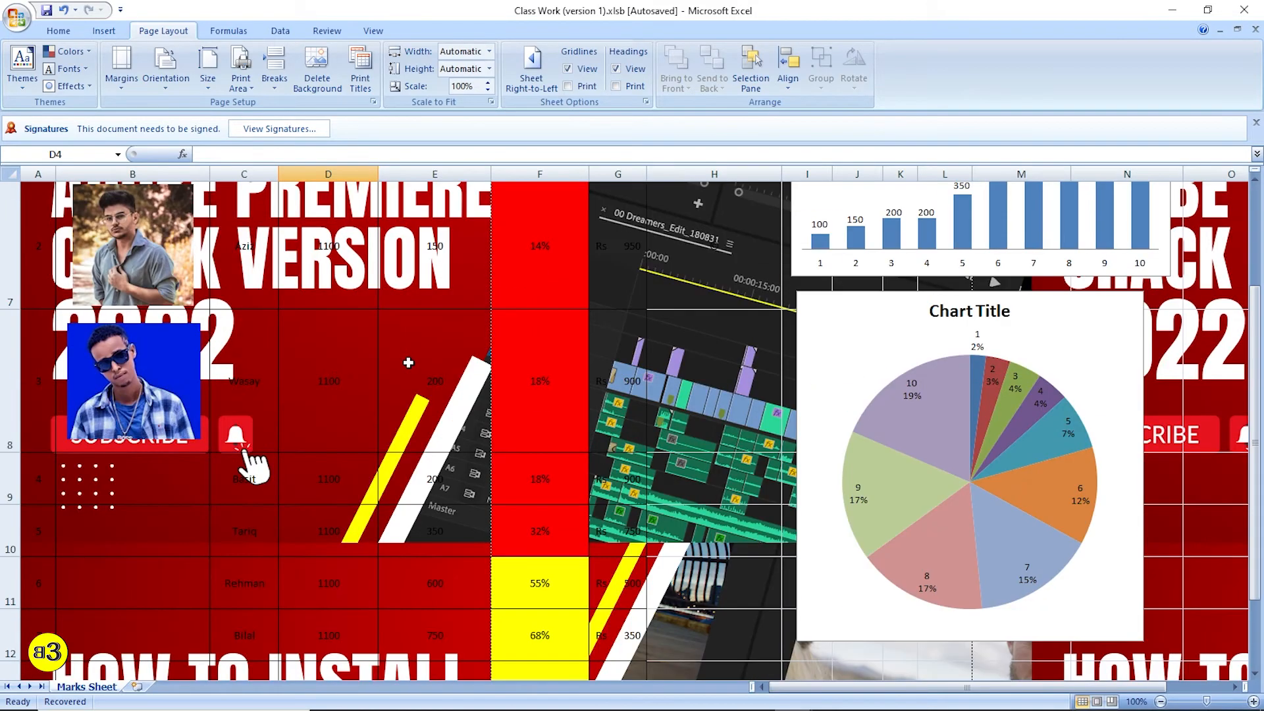
pyautogui.click(361, 381)
pyautogui.scroll(2, 294, 399)
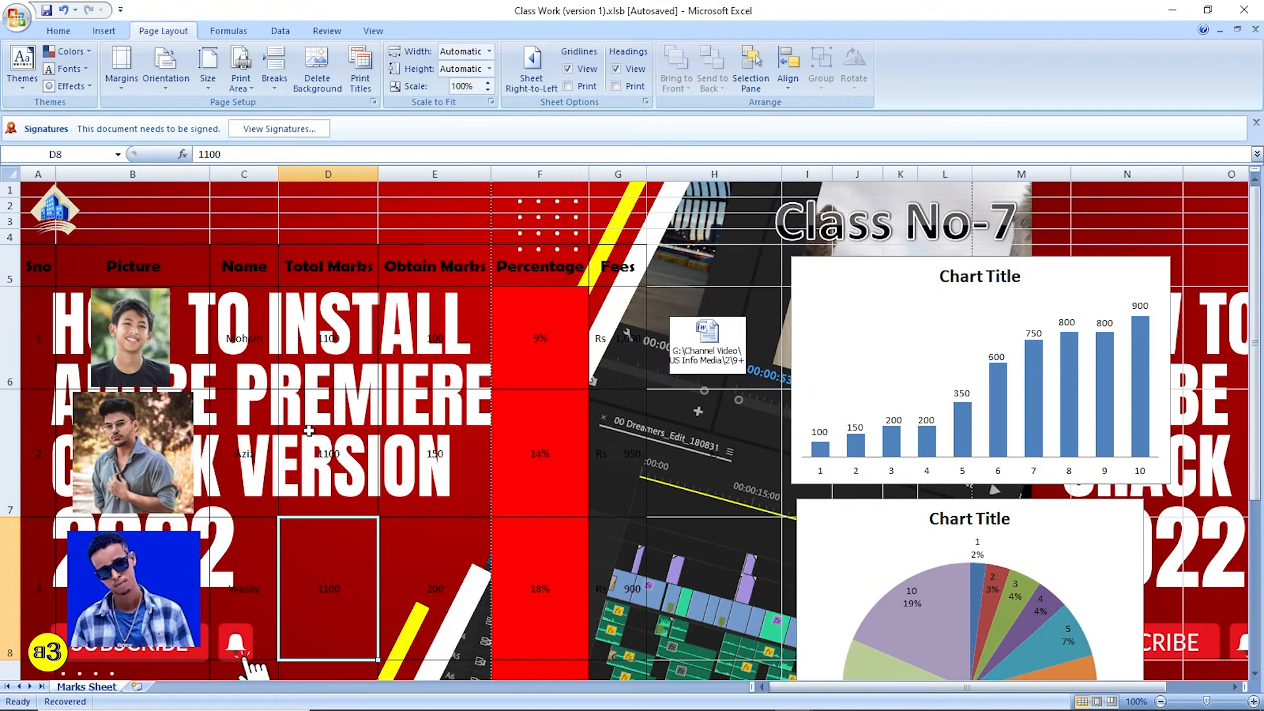
pyautogui.click(327, 443)
pyautogui.click(432, 452)
pyautogui.click(618, 463)
pyautogui.click(683, 455)
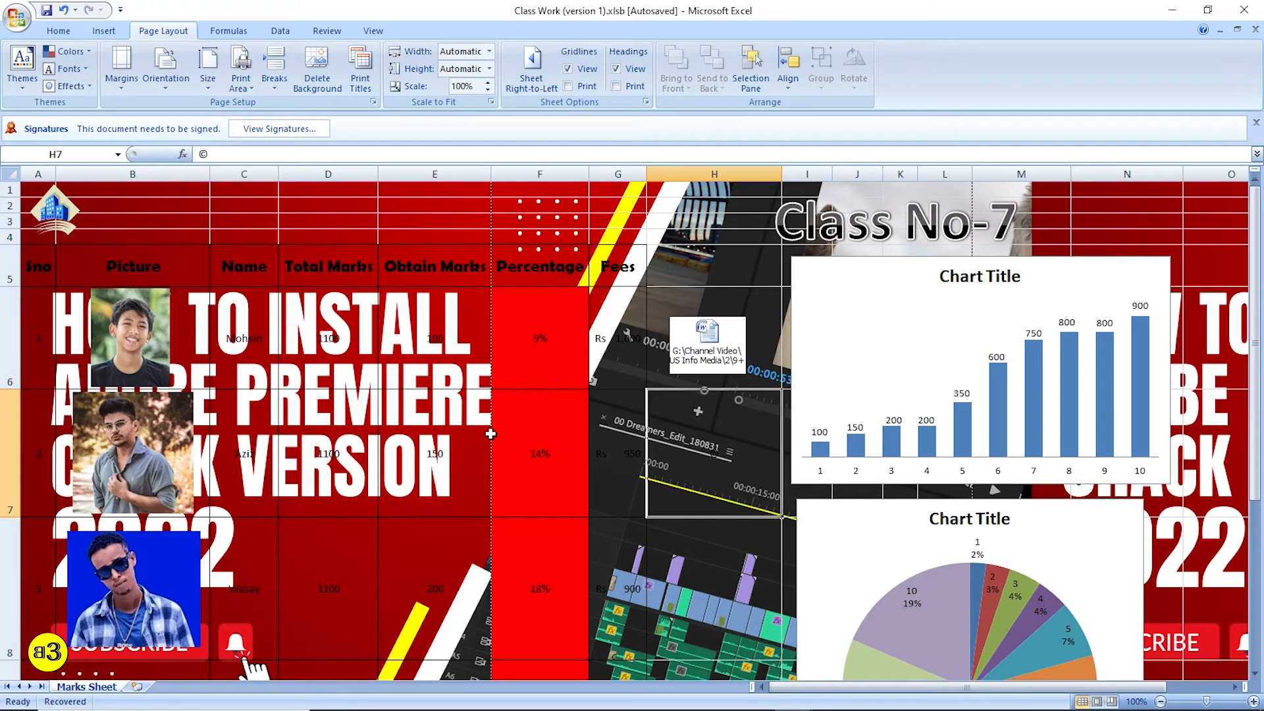
pyautogui.scroll(-3, 541, 406)
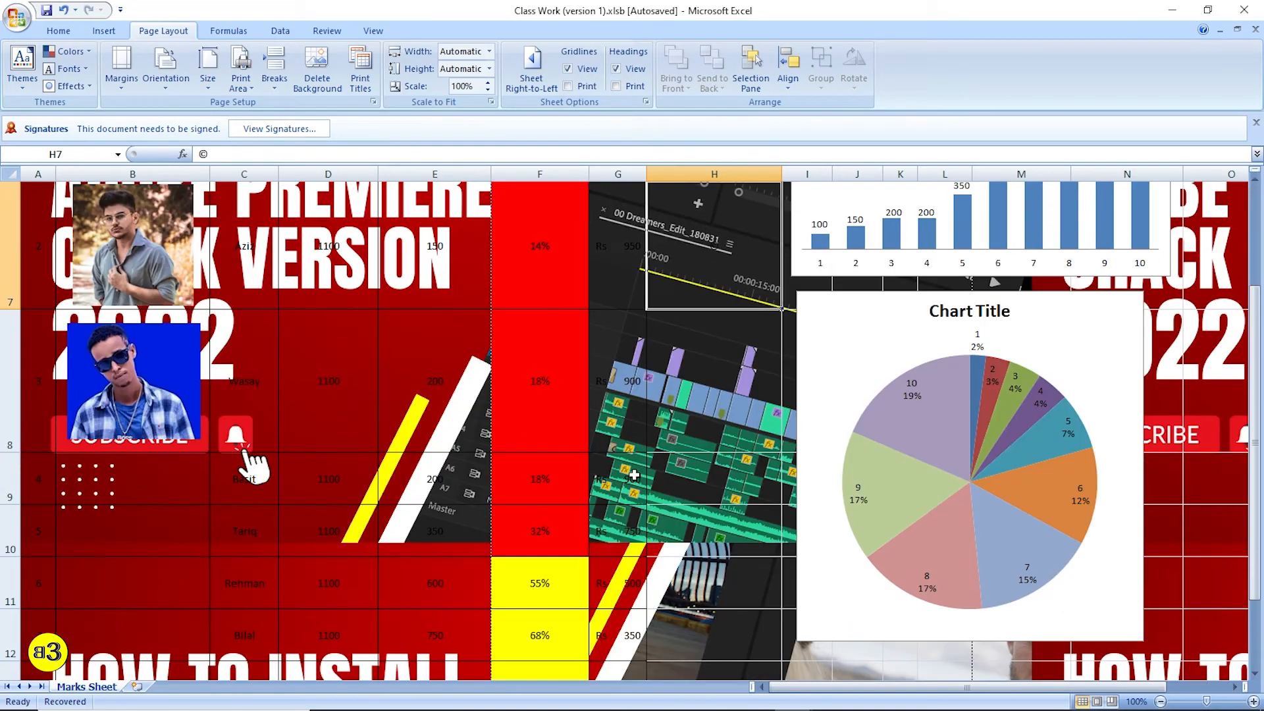
pyautogui.scroll(3, 545, 393)
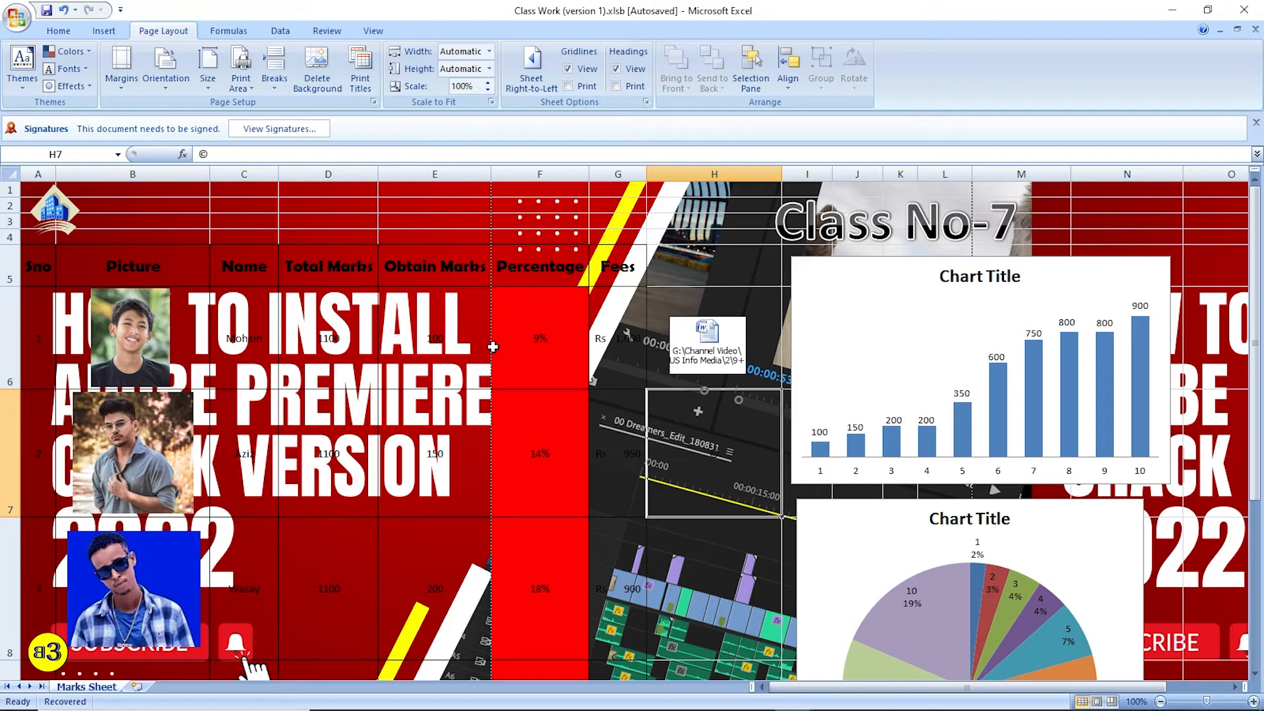
pyautogui.click(318, 78)
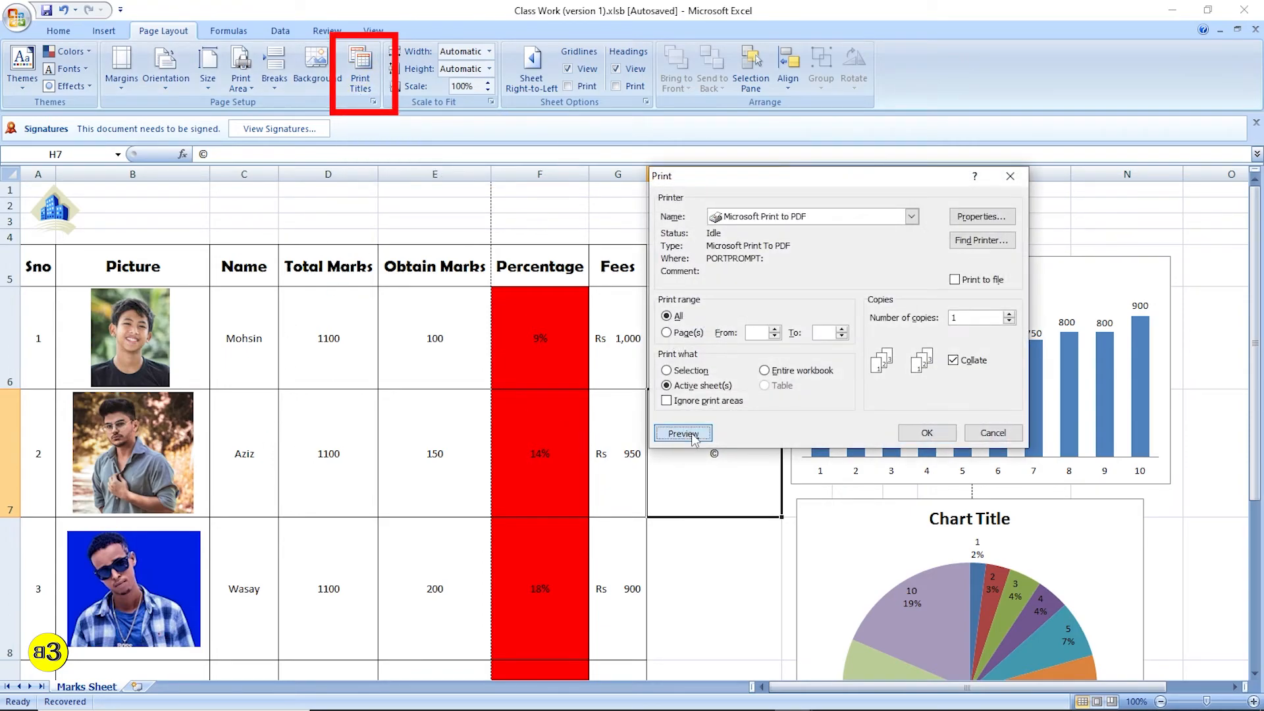
# Check the marks sheet in the print preview and highlight the table's header row A5:G5 in the sheet
pyautogui.click(682, 433)
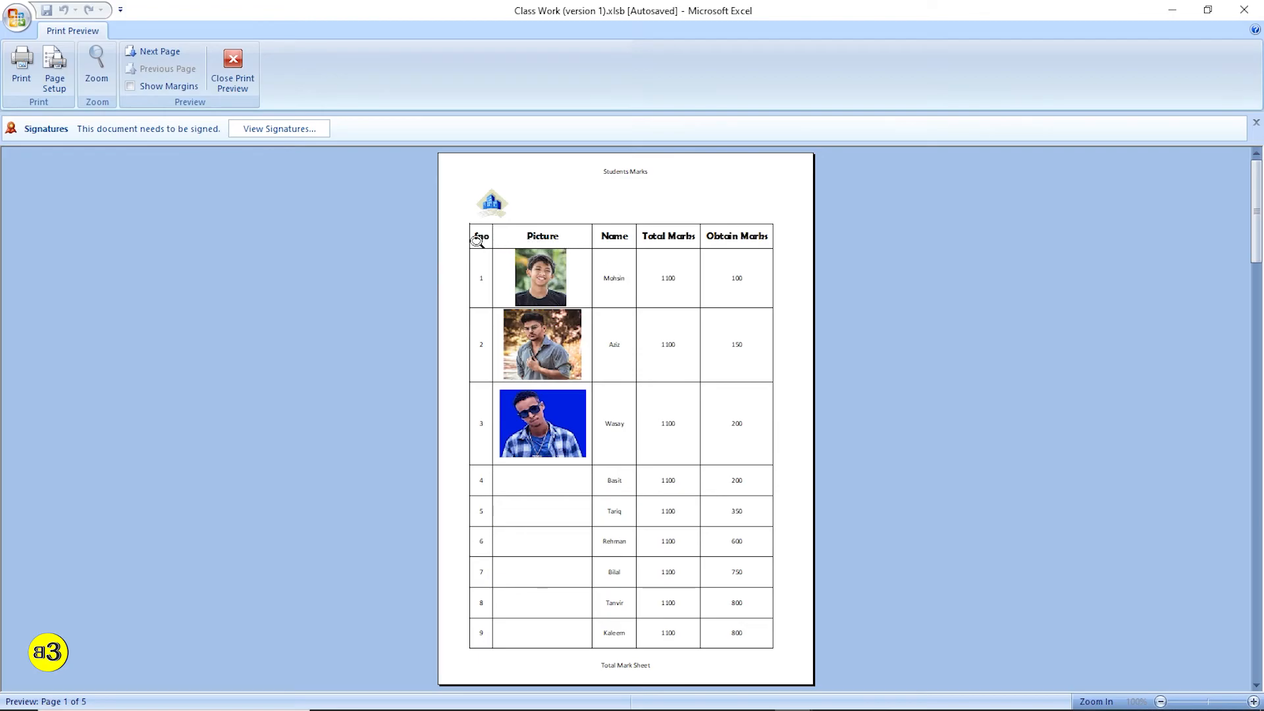
pyautogui.press('Escape')
pyautogui.moveTo(48, 271); pyautogui.dragTo(628, 271)
pyautogui.click(268, 281)
pyautogui.moveTo(48, 267); pyautogui.dragTo(605, 270)
pyautogui.click(241, 406)
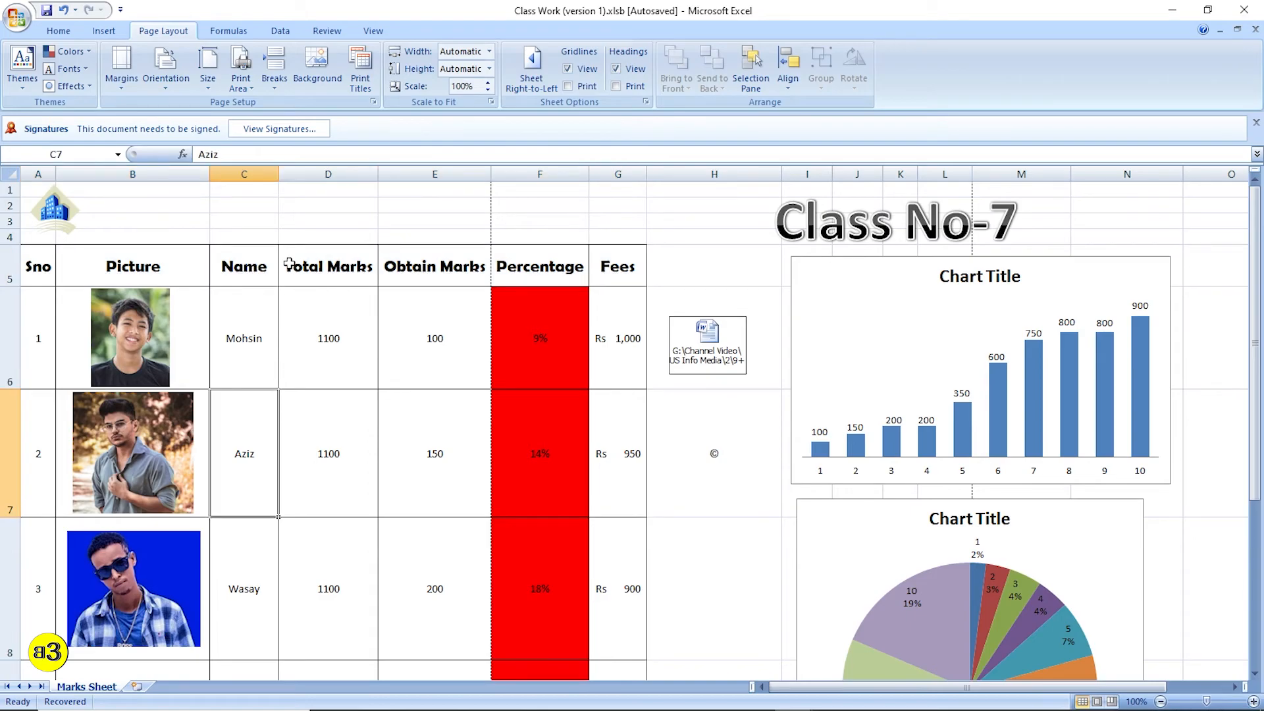
# Set the print area to the table's header row, A5:G5, in the page setup
pyautogui.click(361, 78)
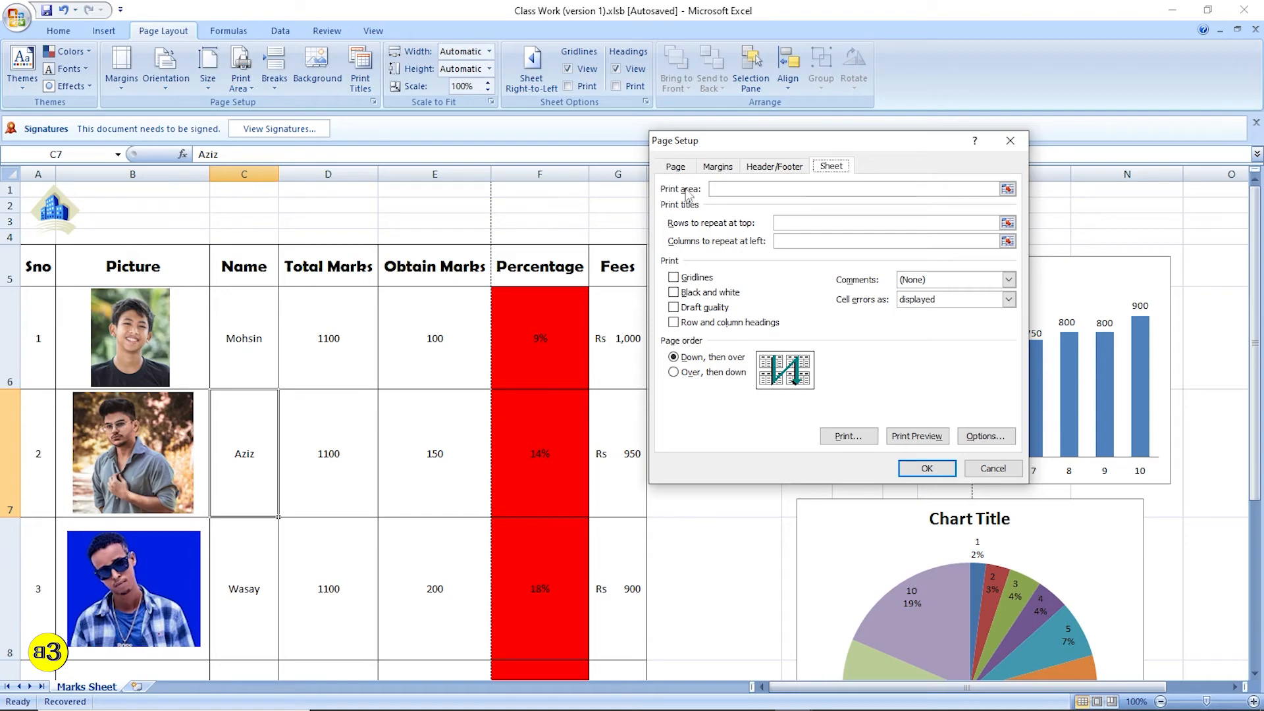
pyautogui.click(1007, 189)
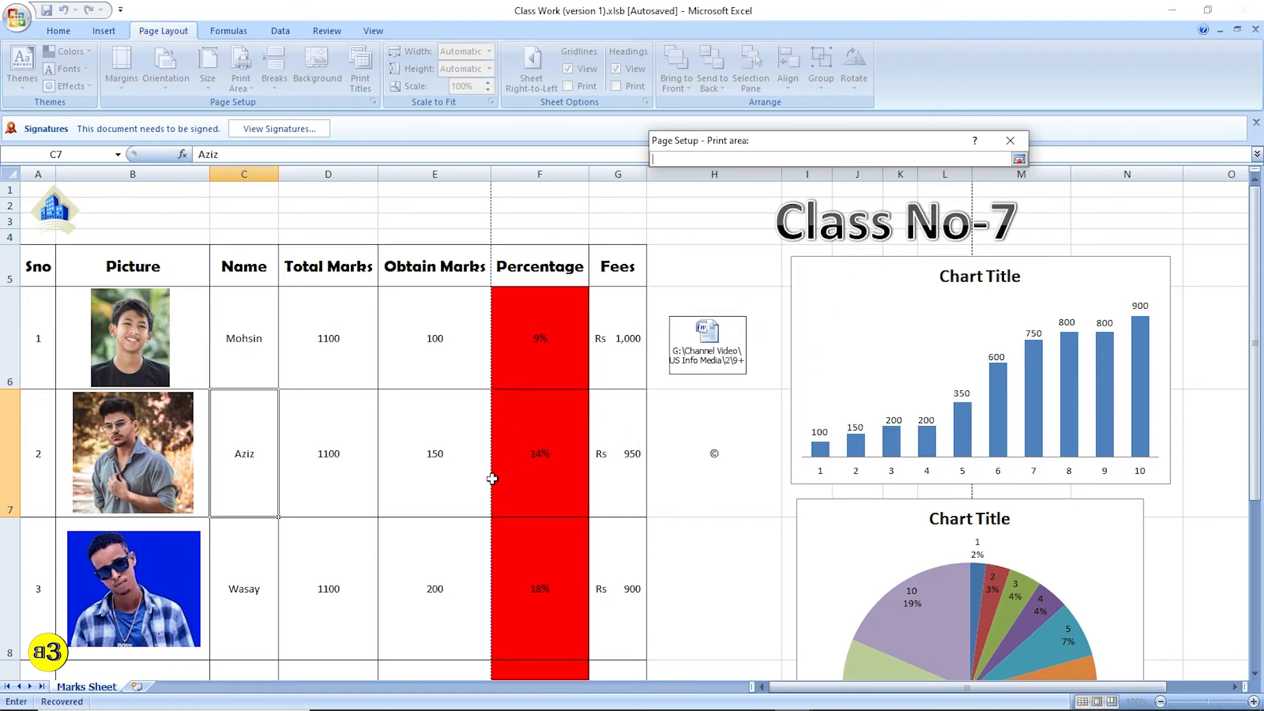
pyautogui.moveTo(33, 266); pyautogui.dragTo(611, 263)
pyautogui.press('Return')
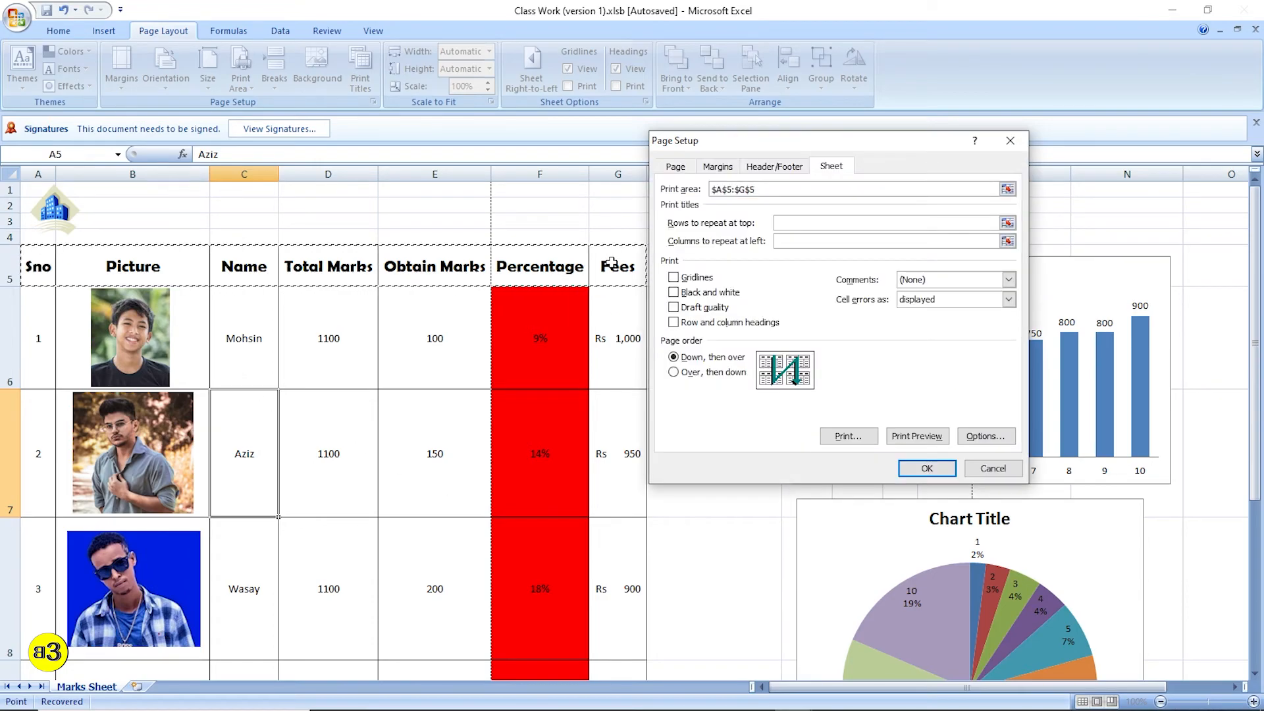
pyautogui.click(927, 468)
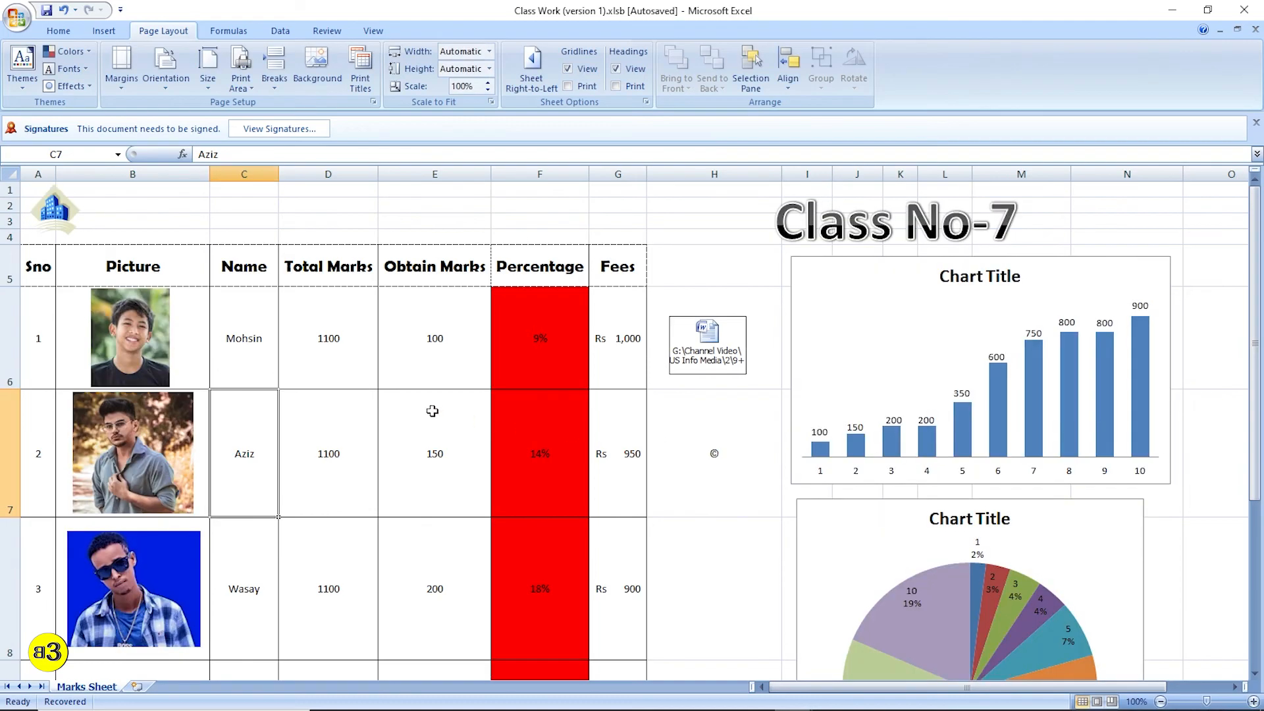
# Preview the printout of the header row print area and return to the sheet
pyautogui.hotkey('ctrl', 'p')
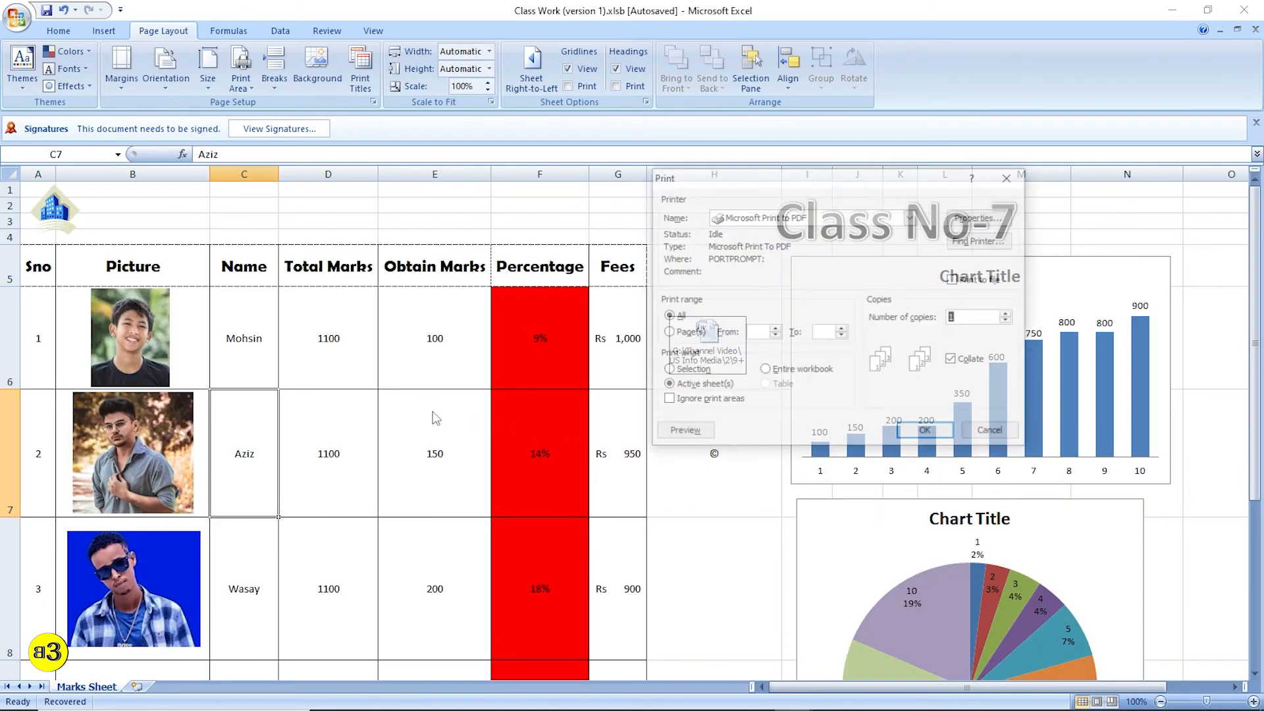
pyautogui.click(670, 431)
pyautogui.scroll(3, 678, 433)
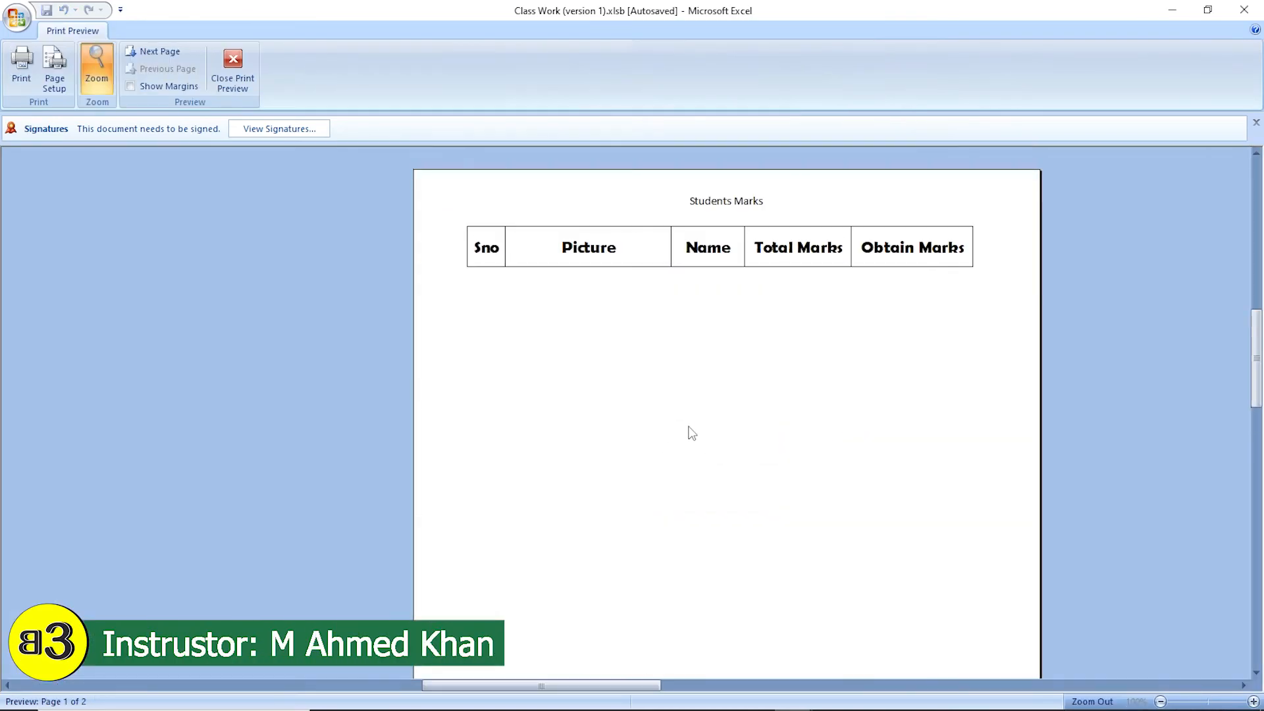
pyautogui.click(687, 429)
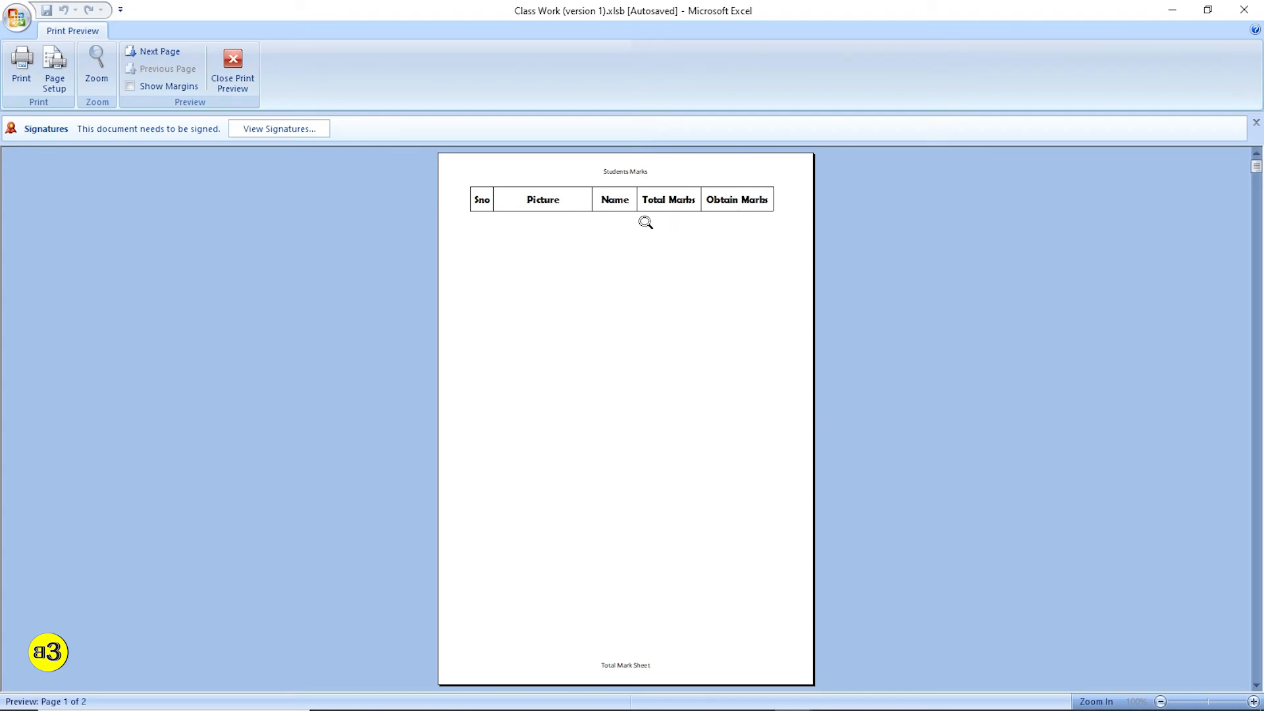
pyautogui.click(234, 63)
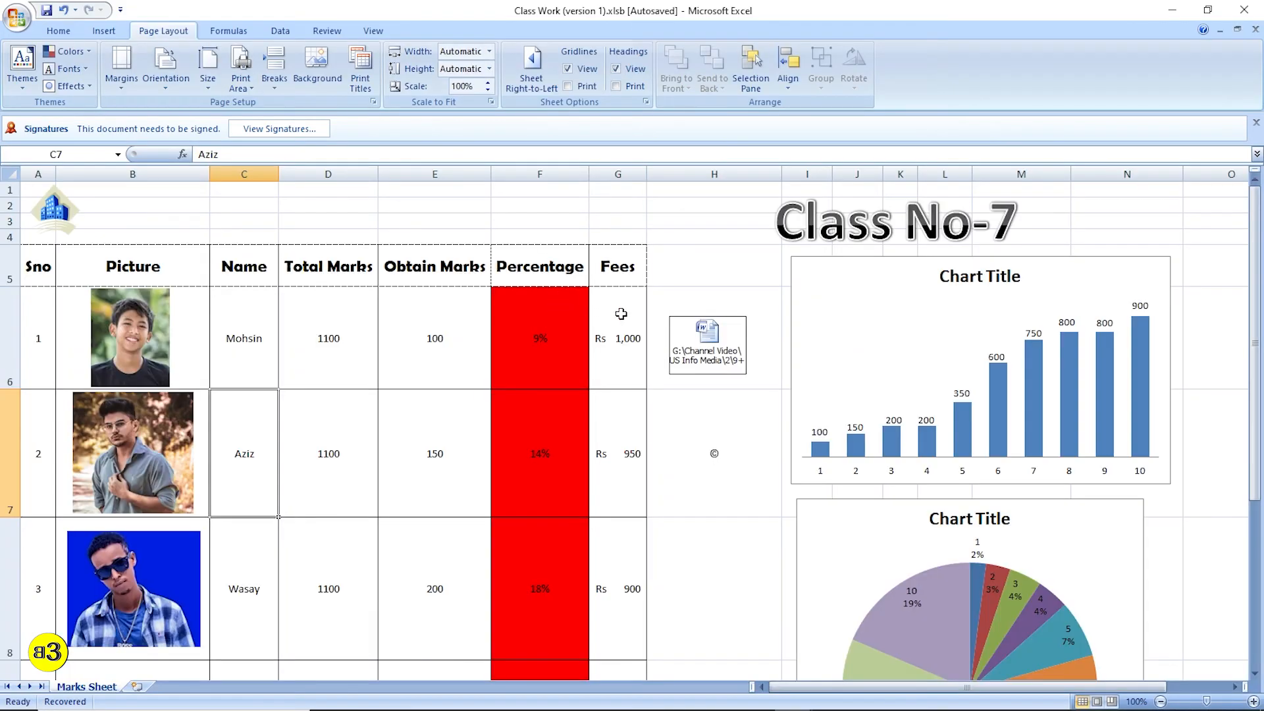
# Replace the print area with C15:G15, the name-to-fees cells of the table's last row
pyautogui.click(365, 74)
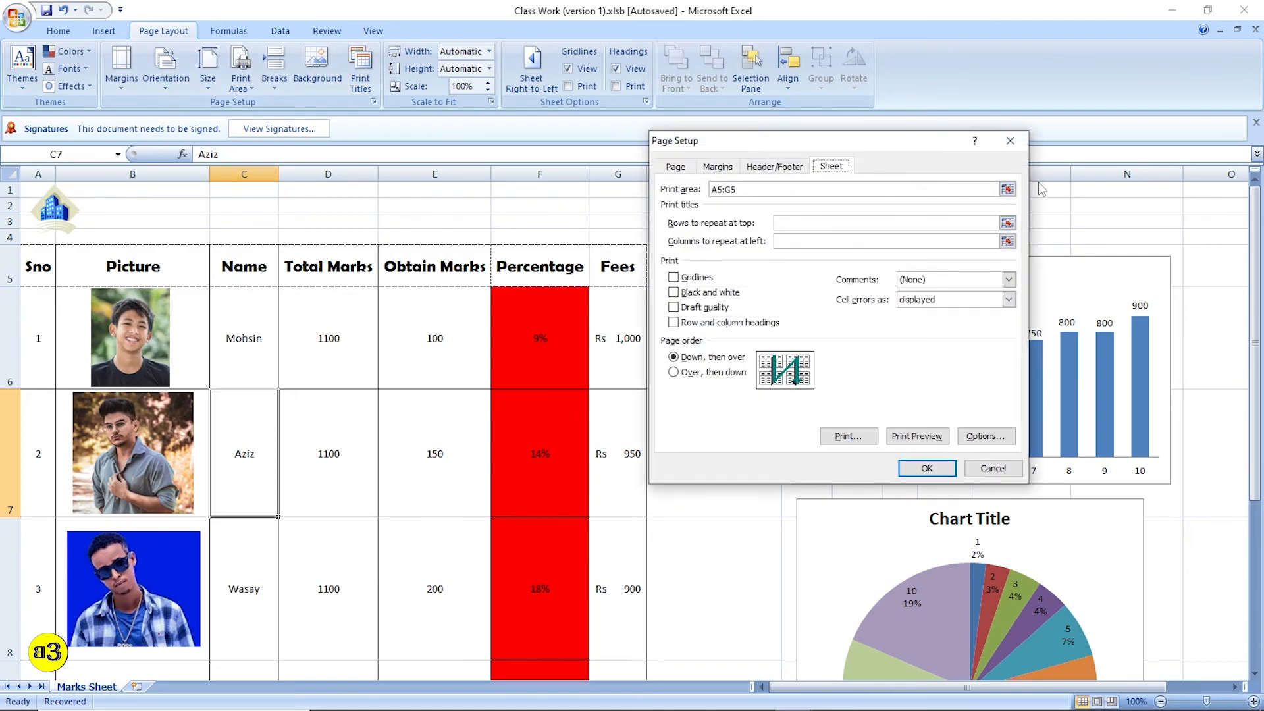
pyautogui.click(1007, 189)
pyautogui.scroll(-3, 415, 431)
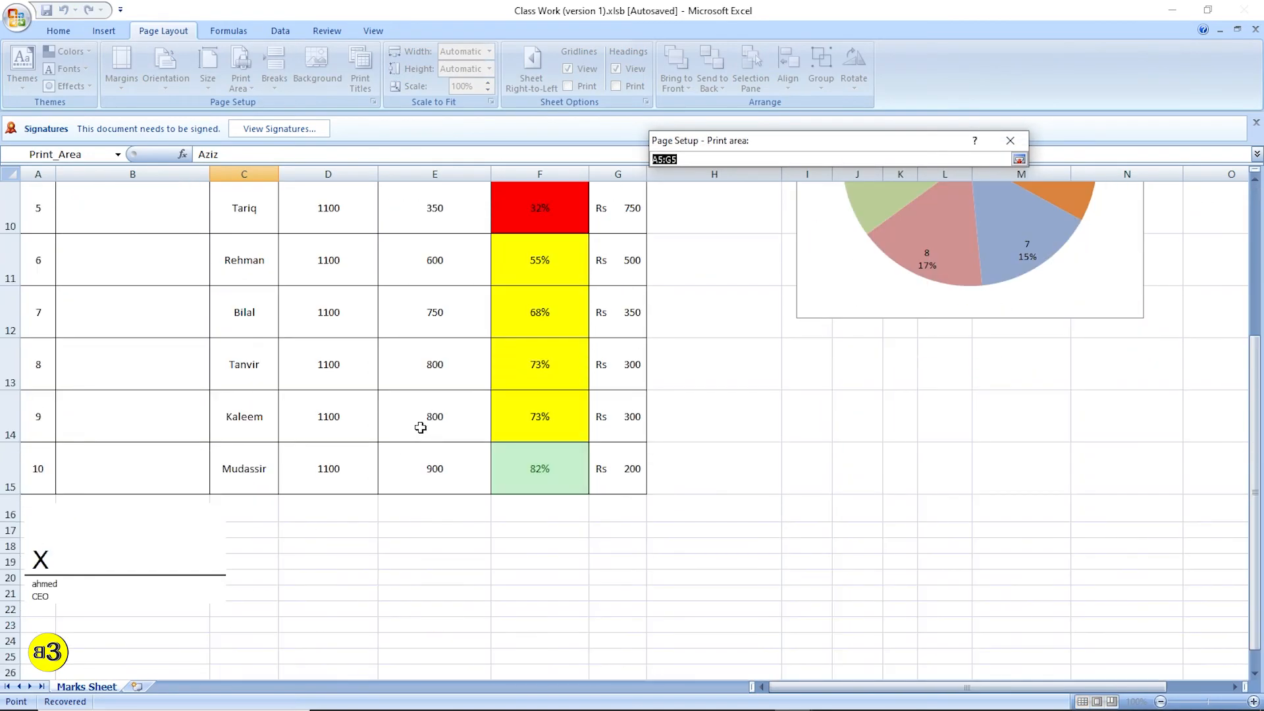
pyautogui.scroll(2, 421, 428)
pyautogui.scroll(-4, 389, 438)
pyautogui.moveTo(239, 314); pyautogui.dragTo(646, 313)
pyautogui.press('Return')
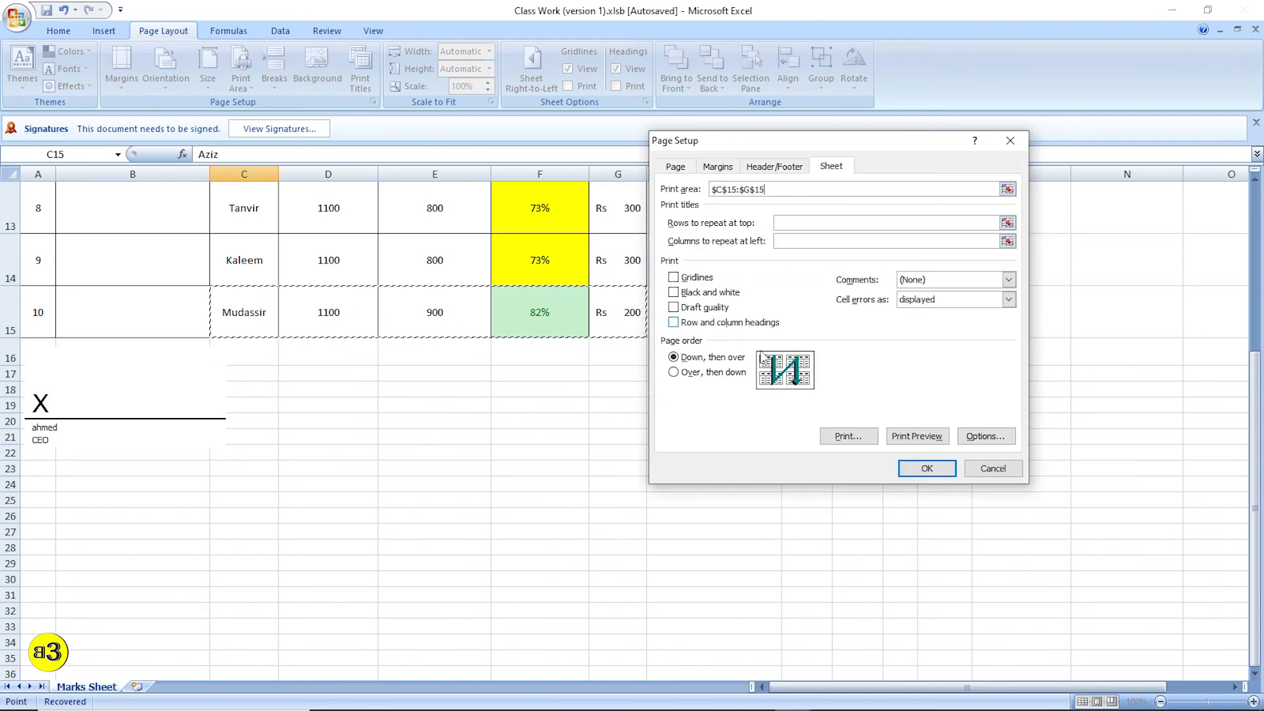
pyautogui.press('Return')
# Highlight the cells C15:G15, inspect the print preview of that print area and return to the sheet
pyautogui.moveTo(247, 310); pyautogui.dragTo(593, 305)
pyautogui.scroll(4, 429, 196)
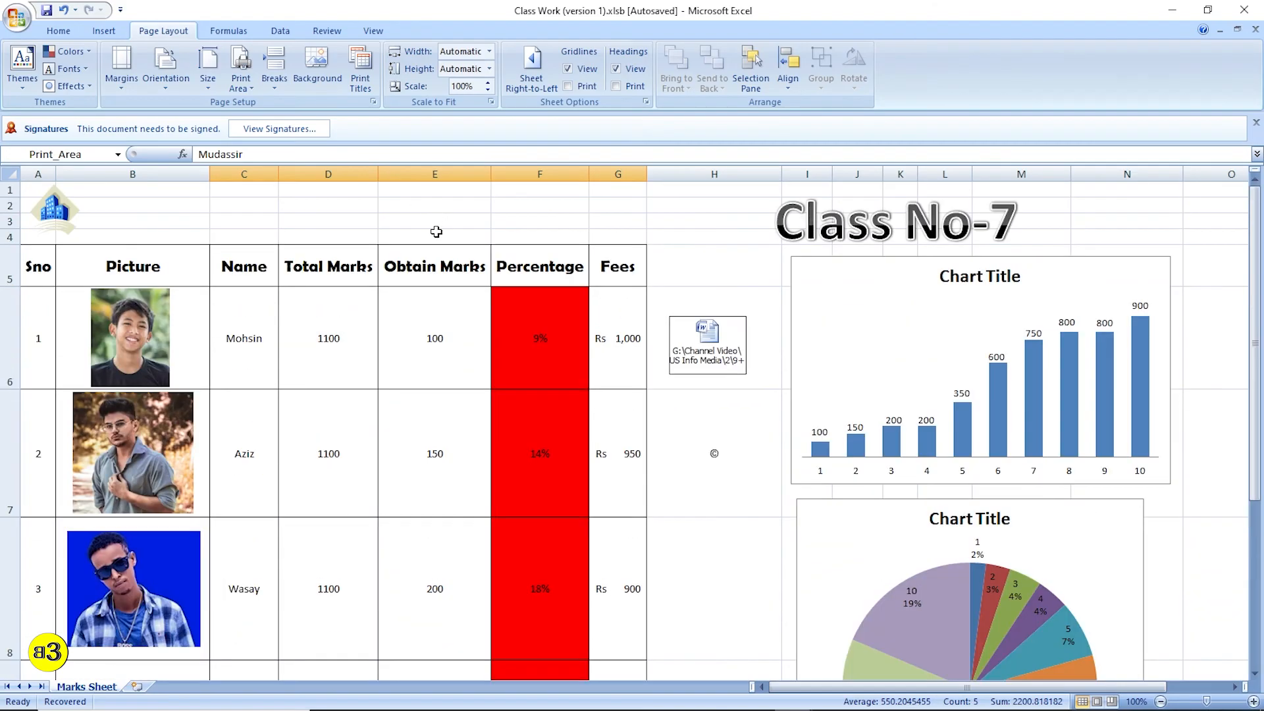
pyautogui.hotkey('ctrl', 'p')
pyautogui.click(692, 431)
pyautogui.click(495, 204)
pyautogui.click(657, 209)
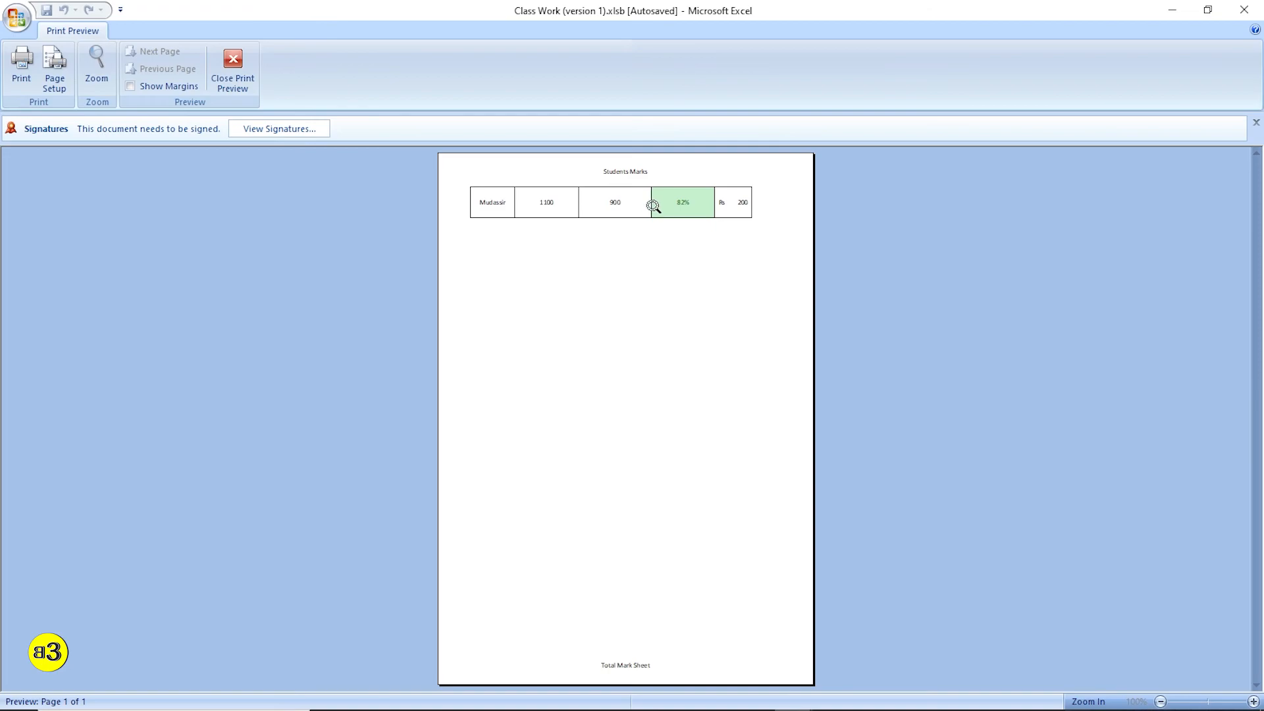
pyautogui.click(224, 69)
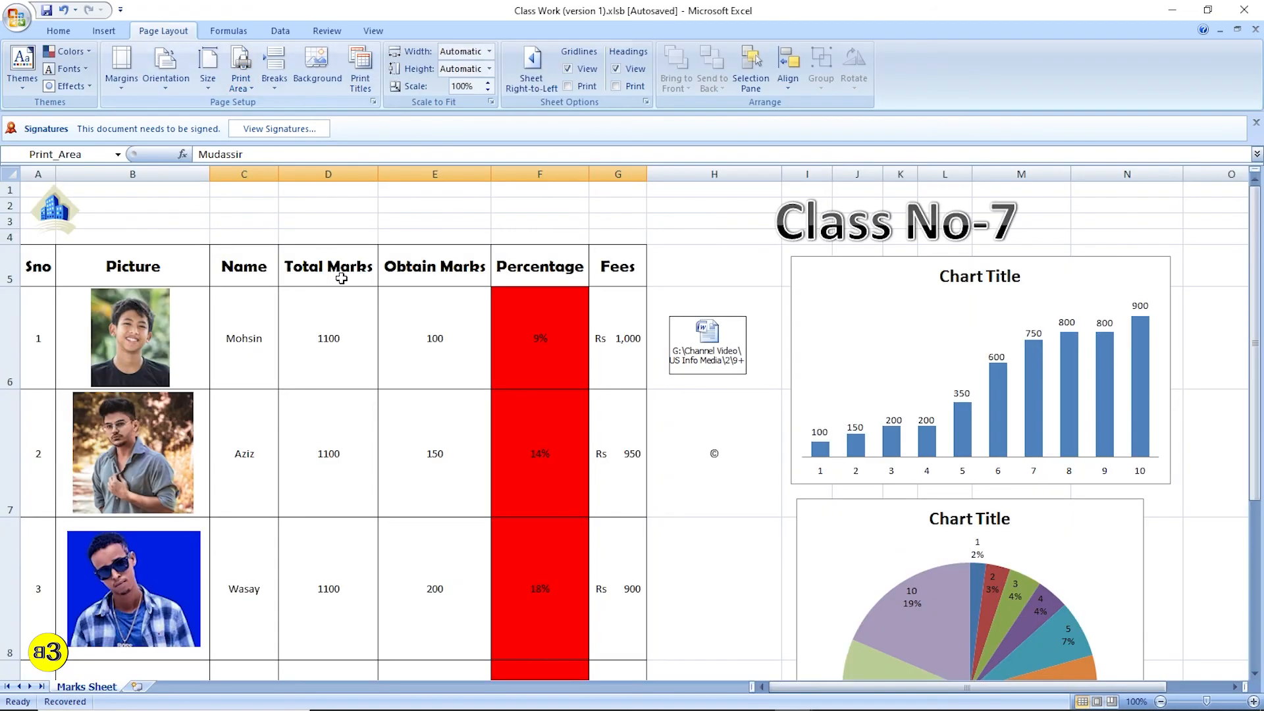
# Change the print area to A5:G5 and clear the print area from the page setup
pyautogui.scroll(-1, 344, 289)
pyautogui.scroll(1, 345, 310)
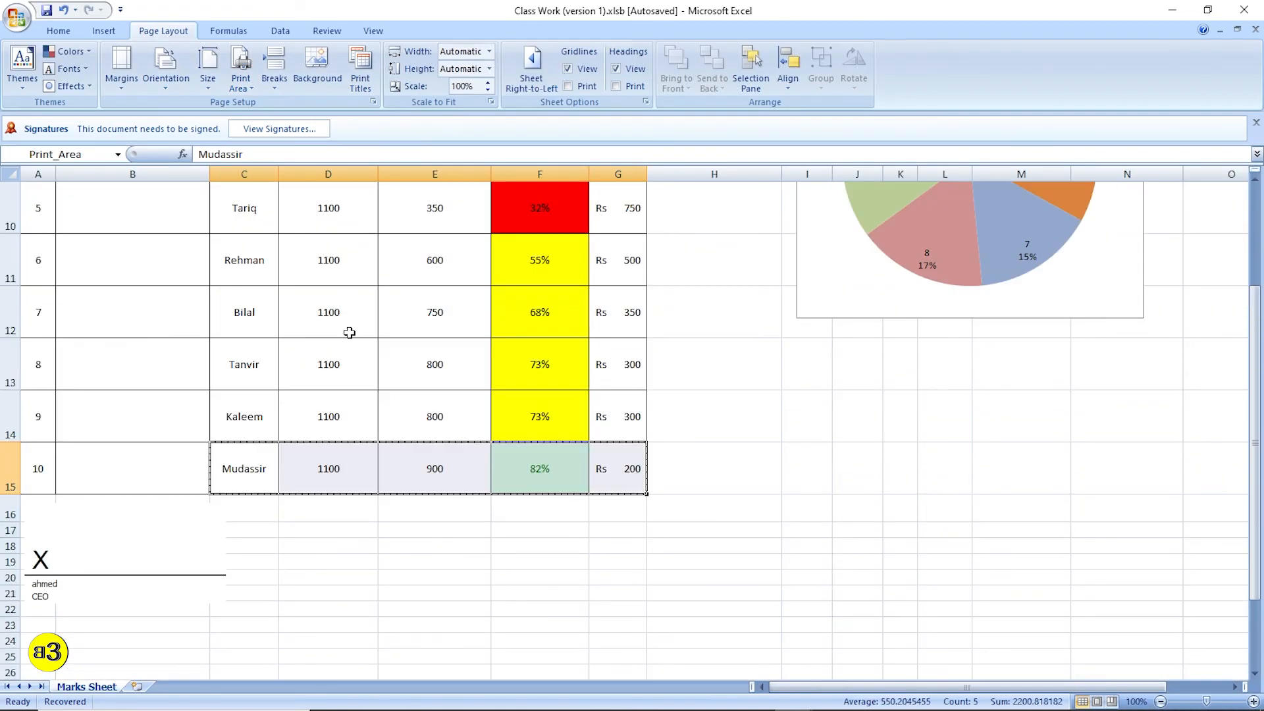
pyautogui.click(373, 102)
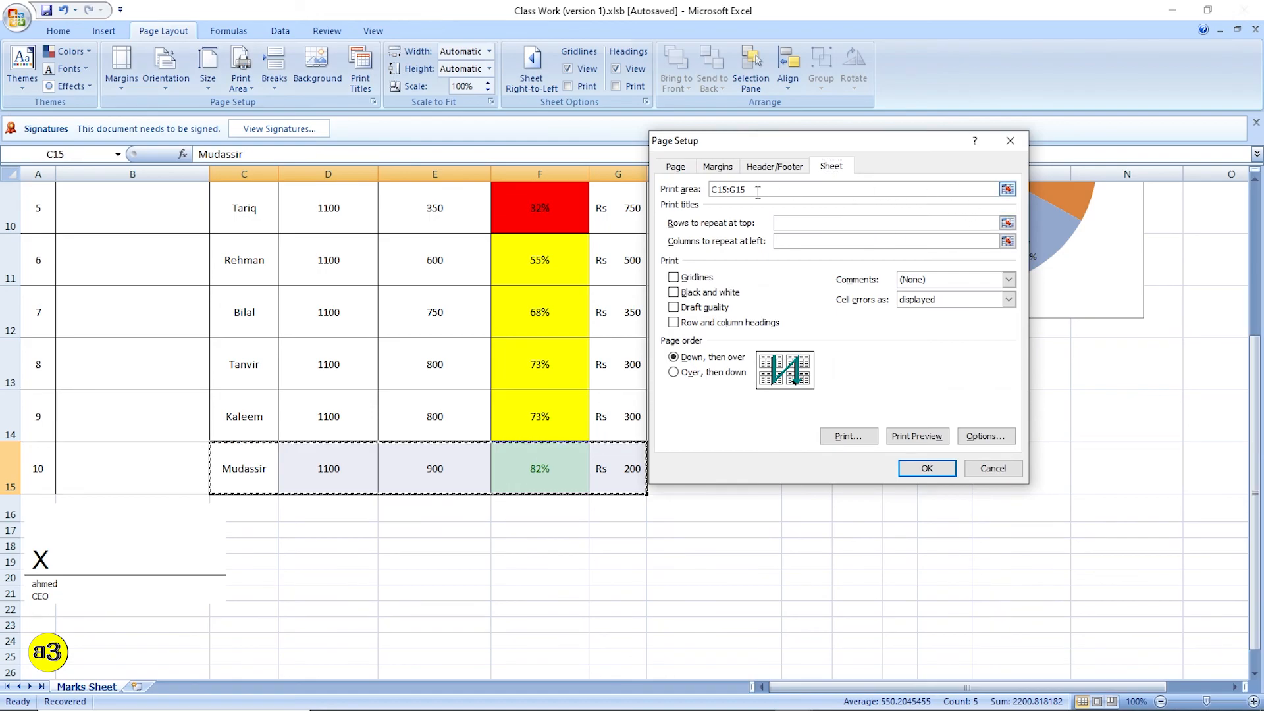
pyautogui.moveTo(763, 191); pyautogui.dragTo(679, 194)
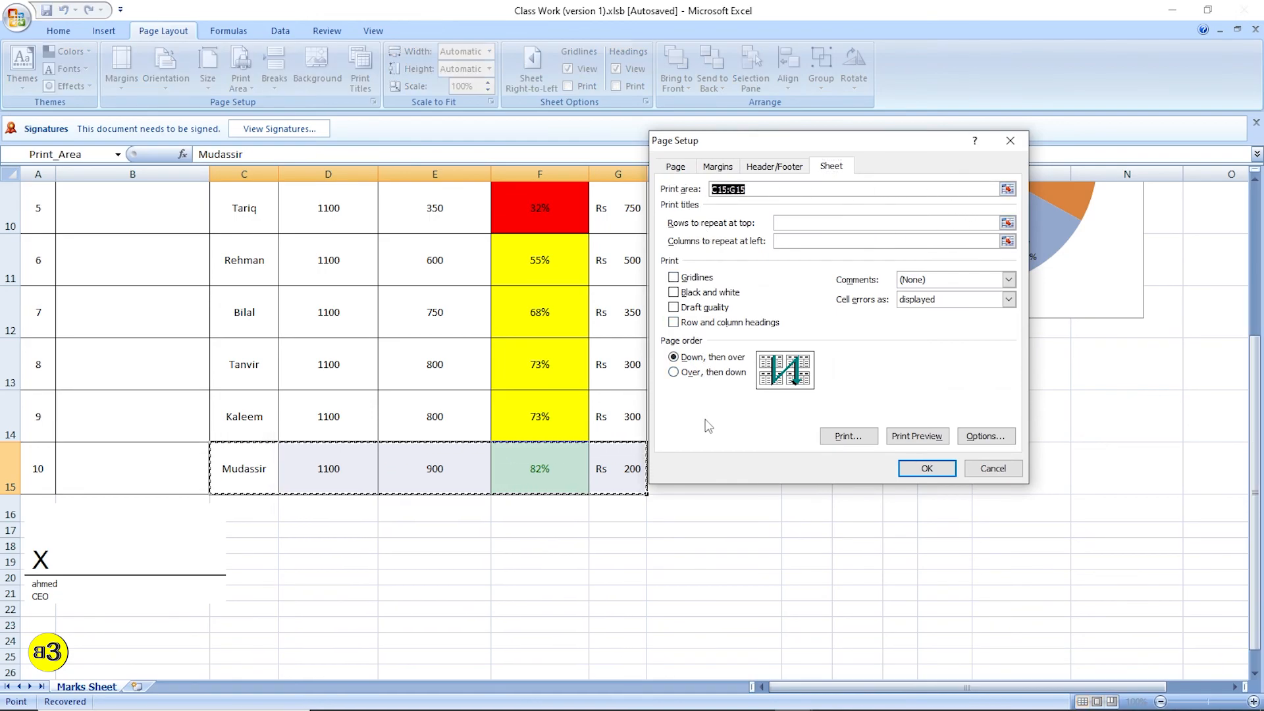
pyautogui.write('A5:G5')
pyautogui.moveTo(765, 190); pyautogui.dragTo(703, 194)
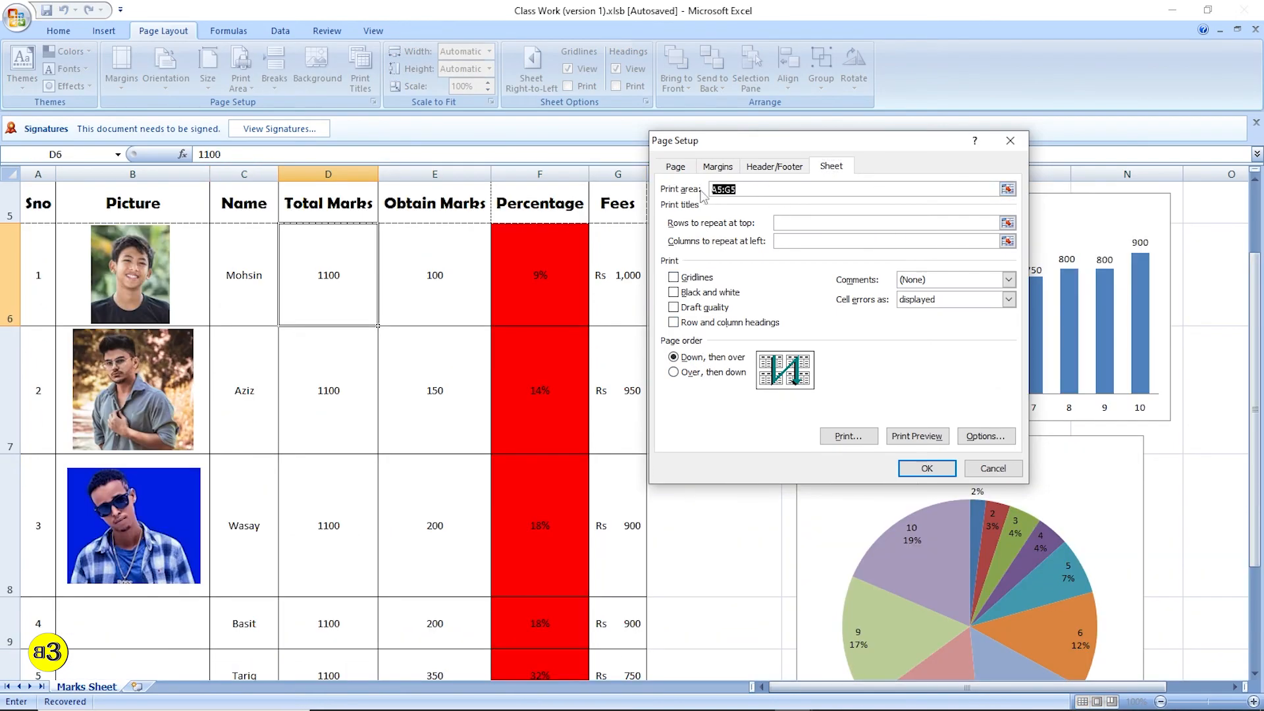
pyautogui.press('Delete')
pyautogui.click(916, 468)
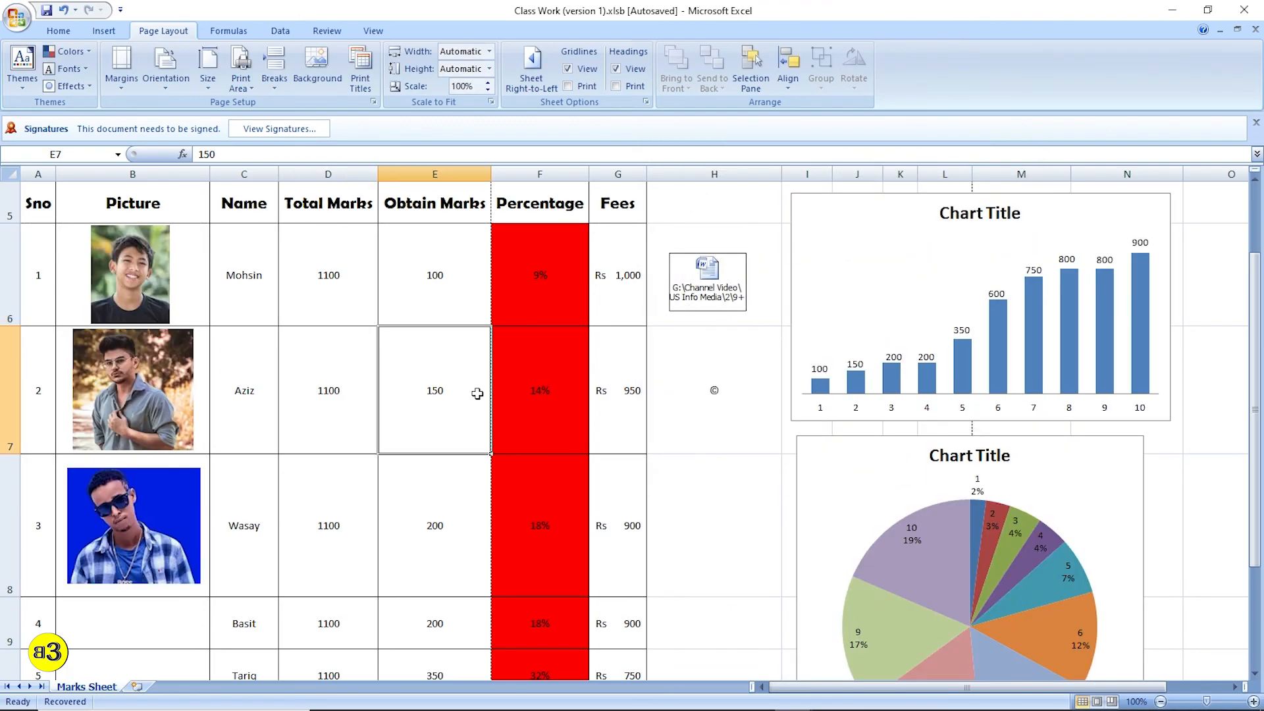
# Highlight the header row A5:G5 and examine where the page breaks cut through the rows and columns of the marks table
pyautogui.click(476, 392)
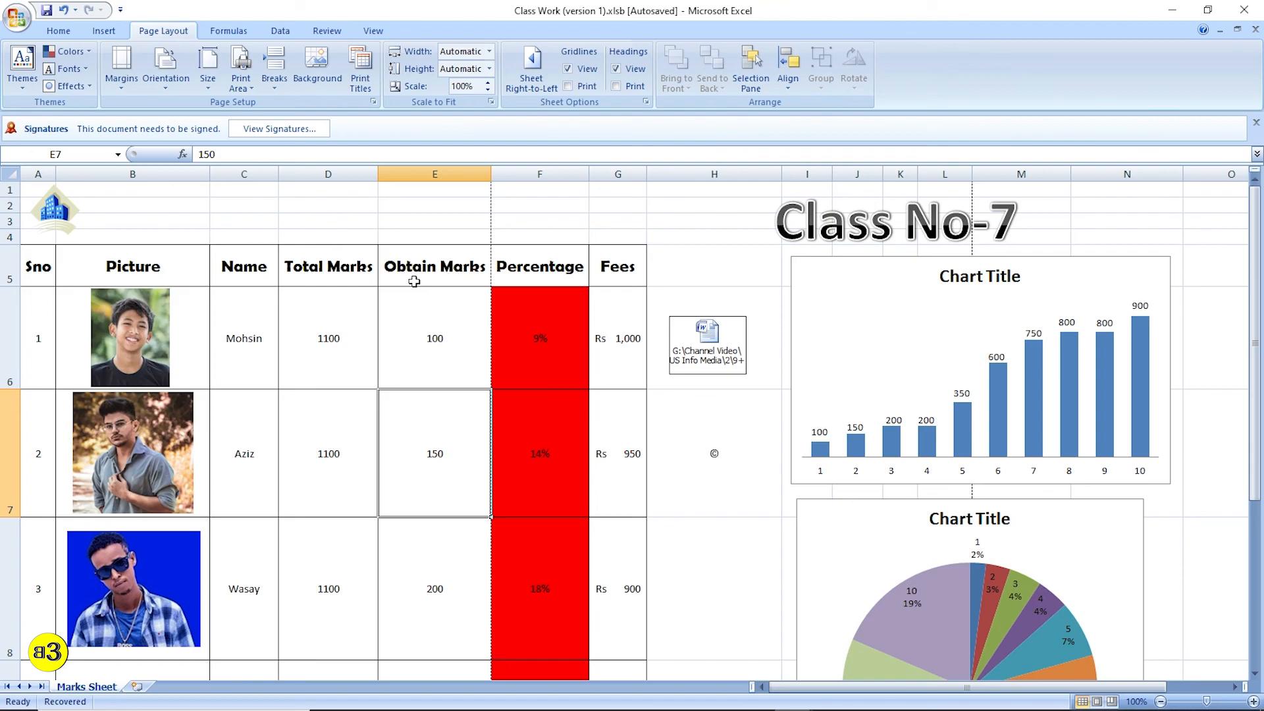
pyautogui.scroll(-3, 395, 291)
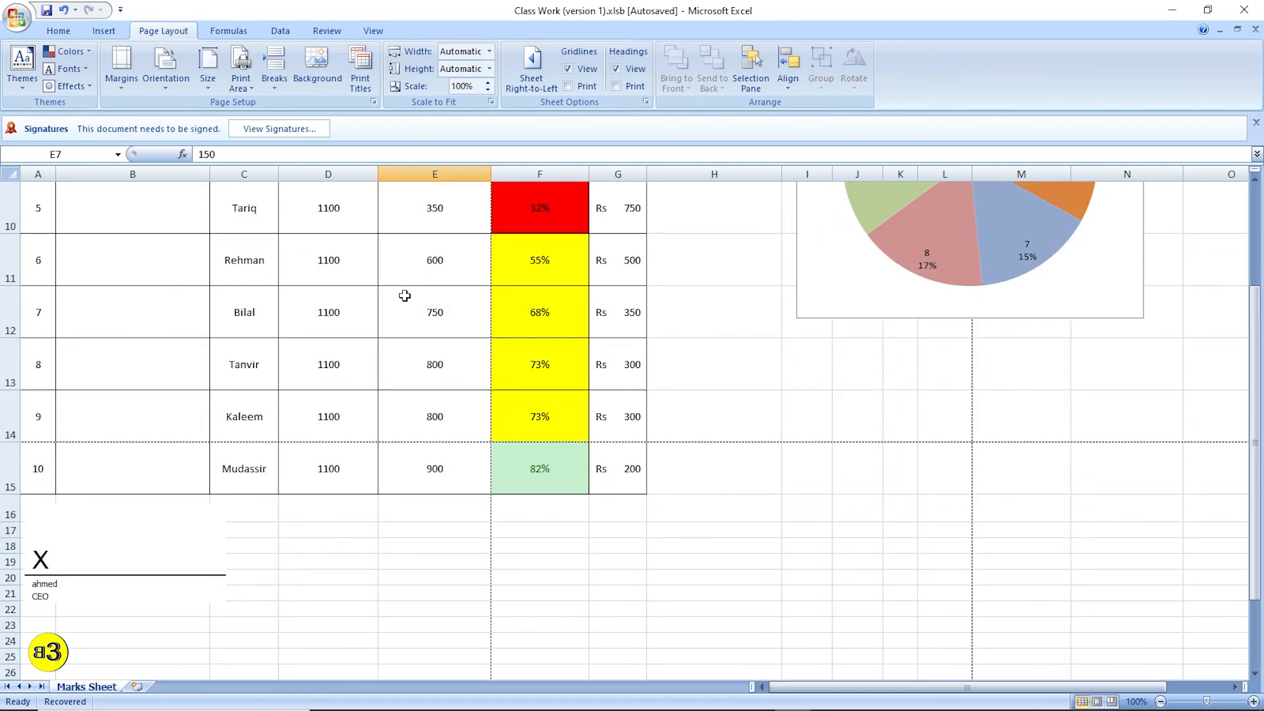
pyautogui.scroll(3, 405, 295)
pyautogui.click(181, 316)
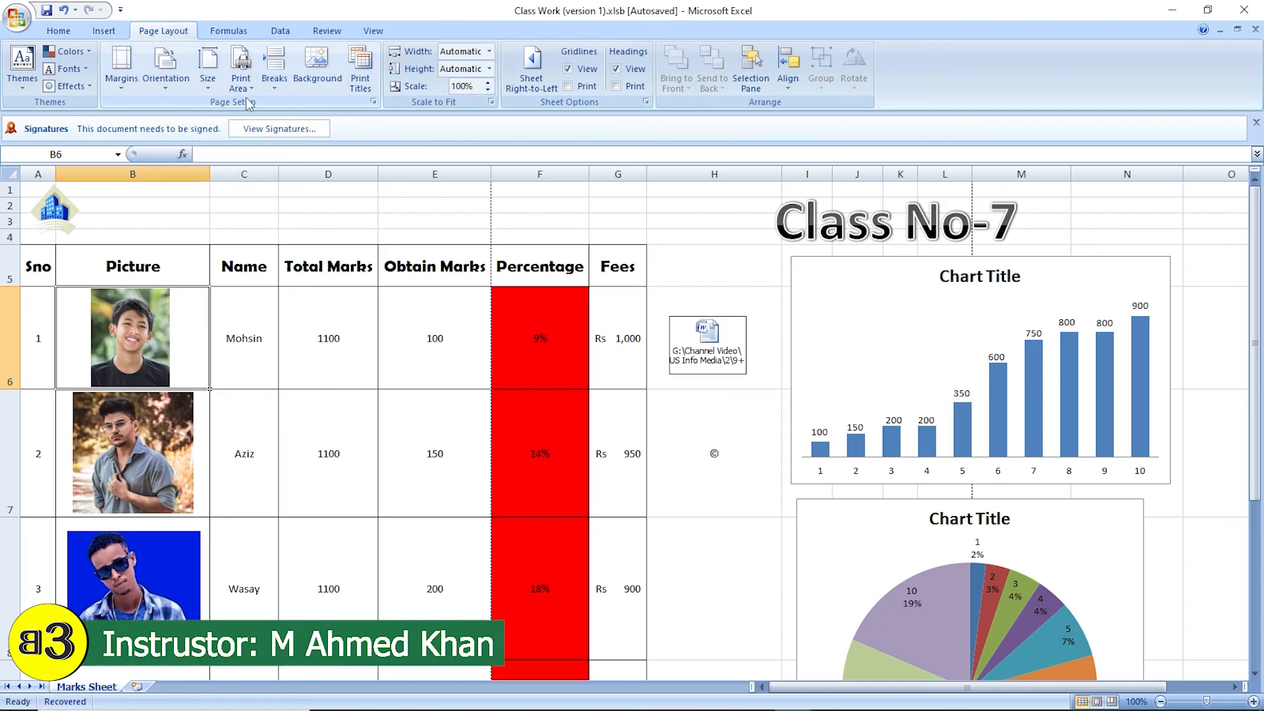
pyautogui.moveTo(634, 265); pyautogui.dragTo(40, 266)
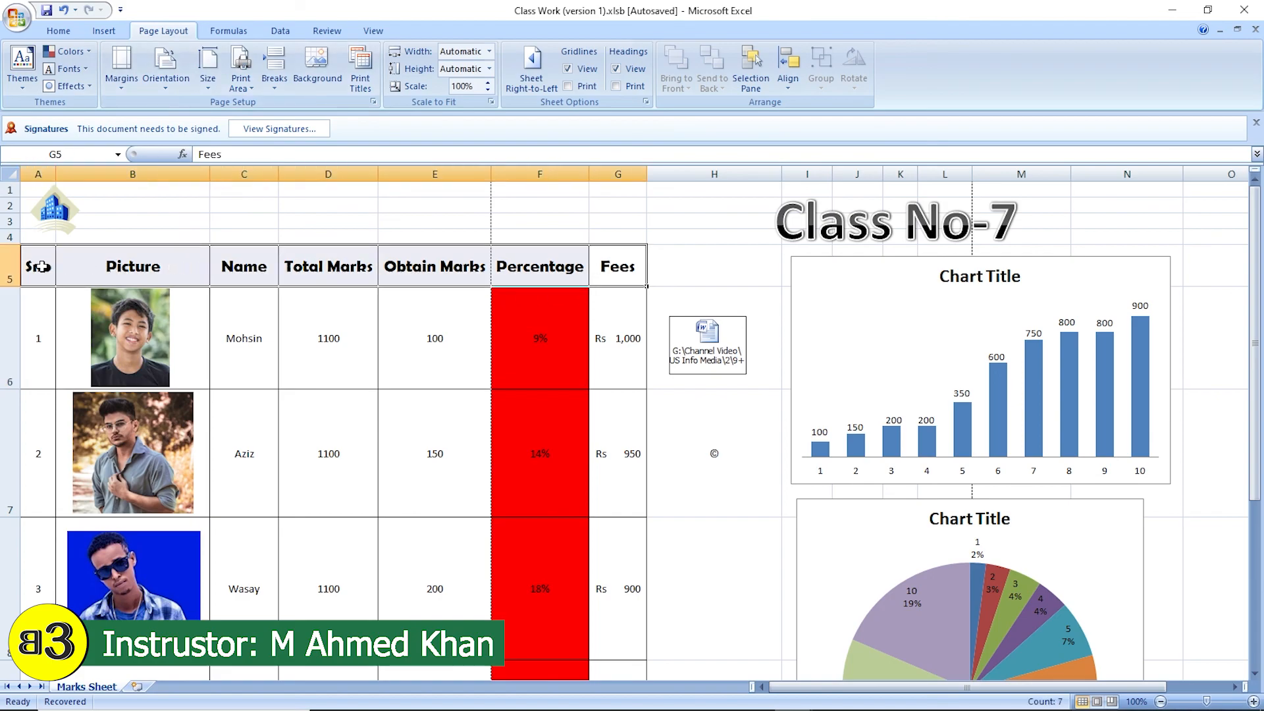
pyautogui.scroll(-2, 164, 262)
pyautogui.scroll(-4, 443, 301)
pyautogui.scroll(6, 507, 310)
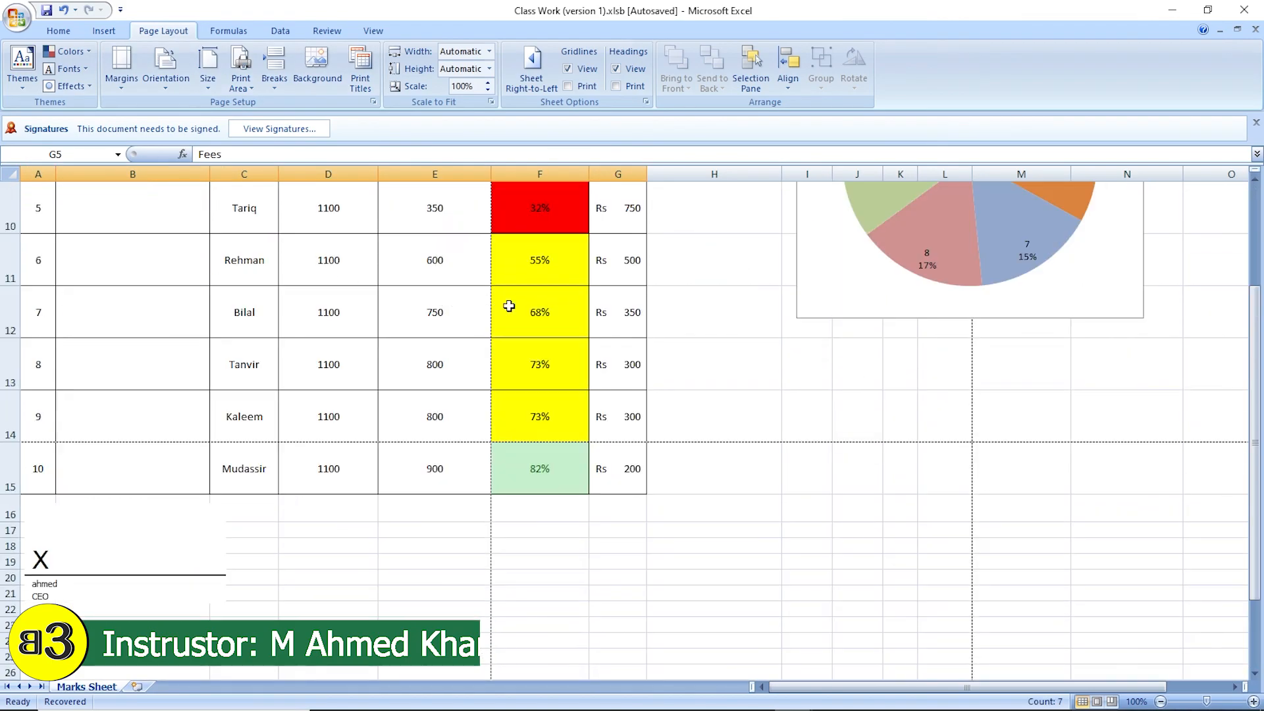